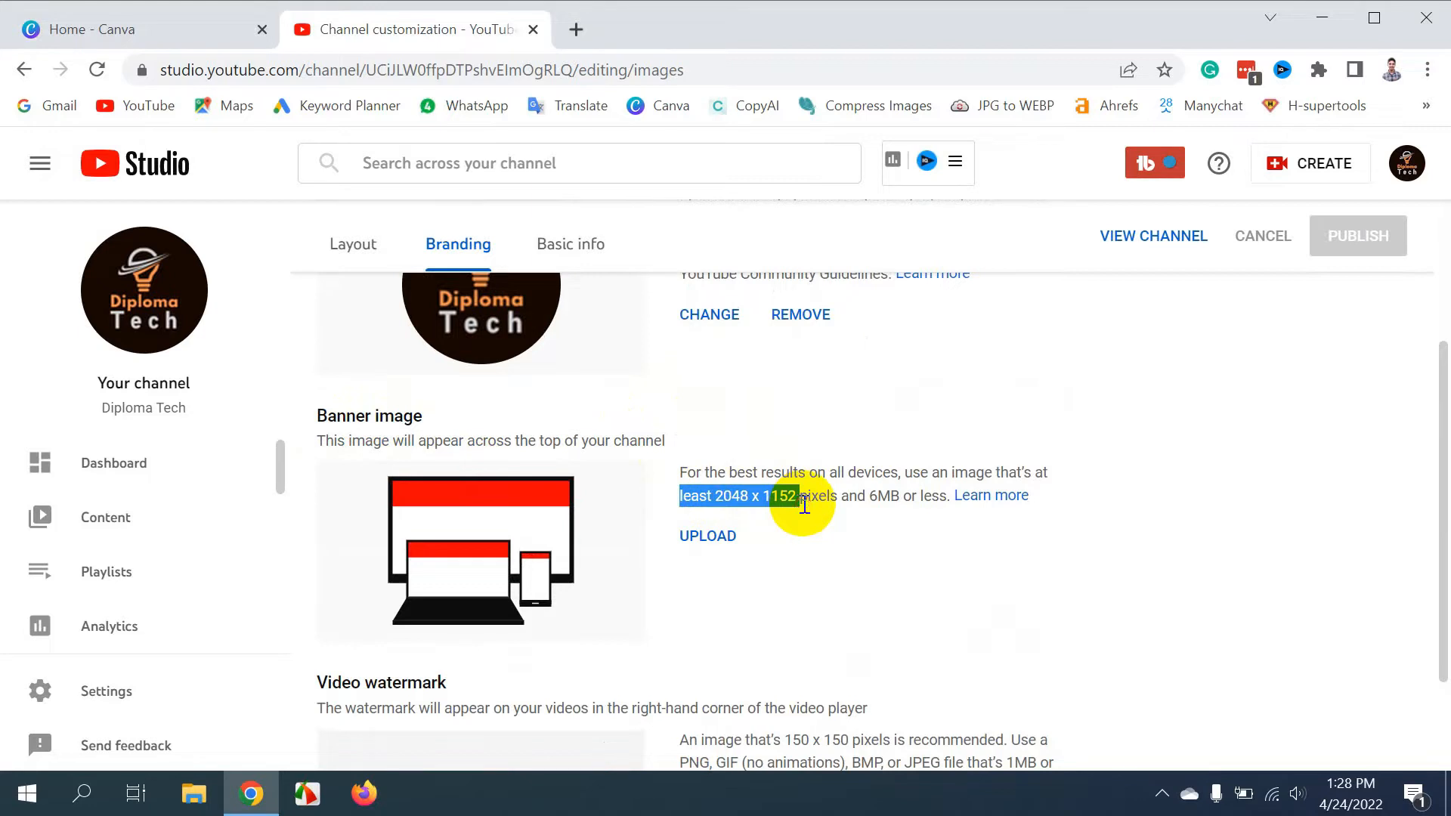
Read the recommended pixel dimensions and file size limit for the channel's banner image
{"action": "left_click", "coordinate": [815, 511]}
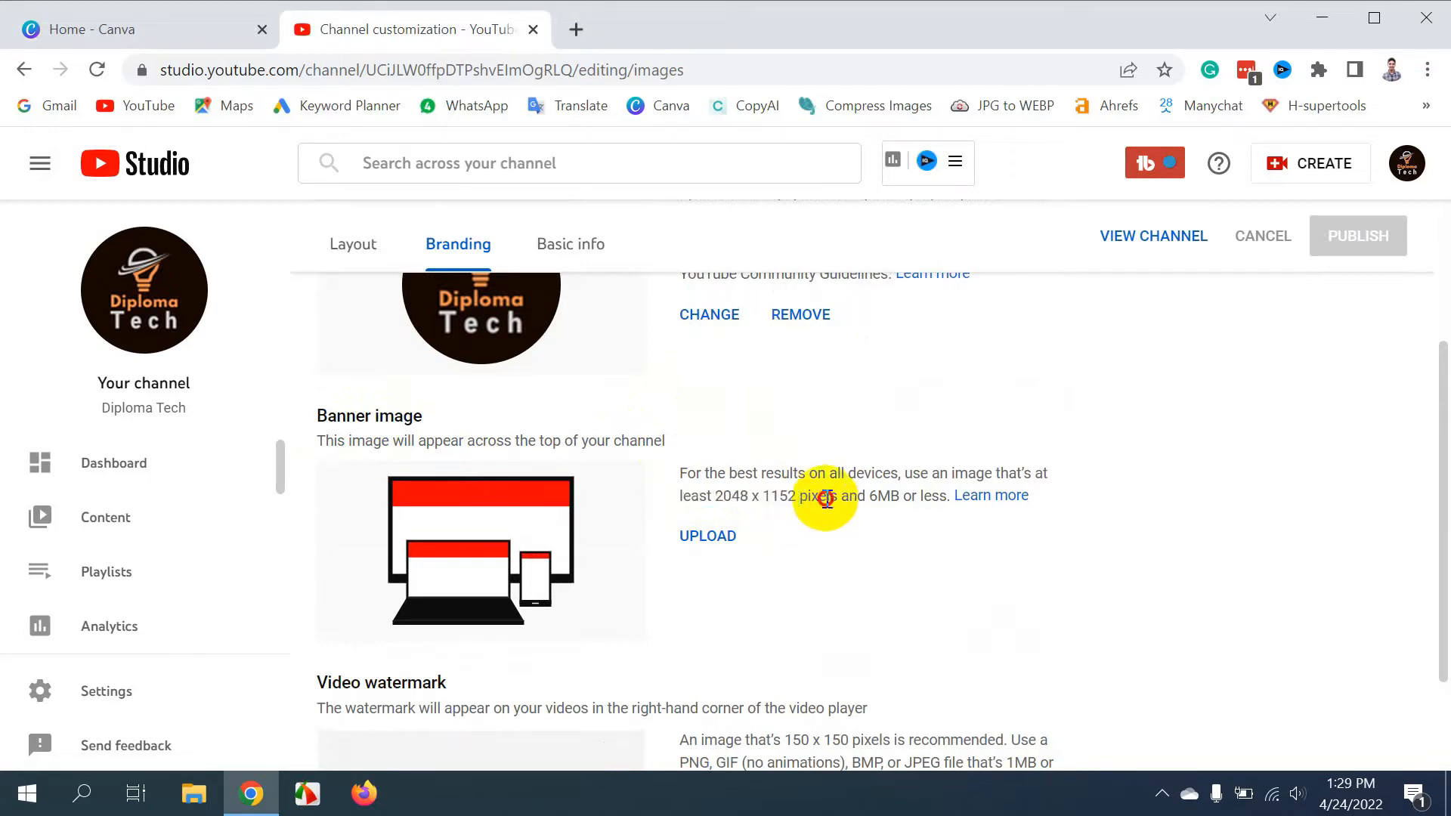
{"action": "left_click_drag", "start_coordinate": [870, 495], "coordinate": [948, 505]}
{"action": "left_click", "coordinate": [819, 476]}
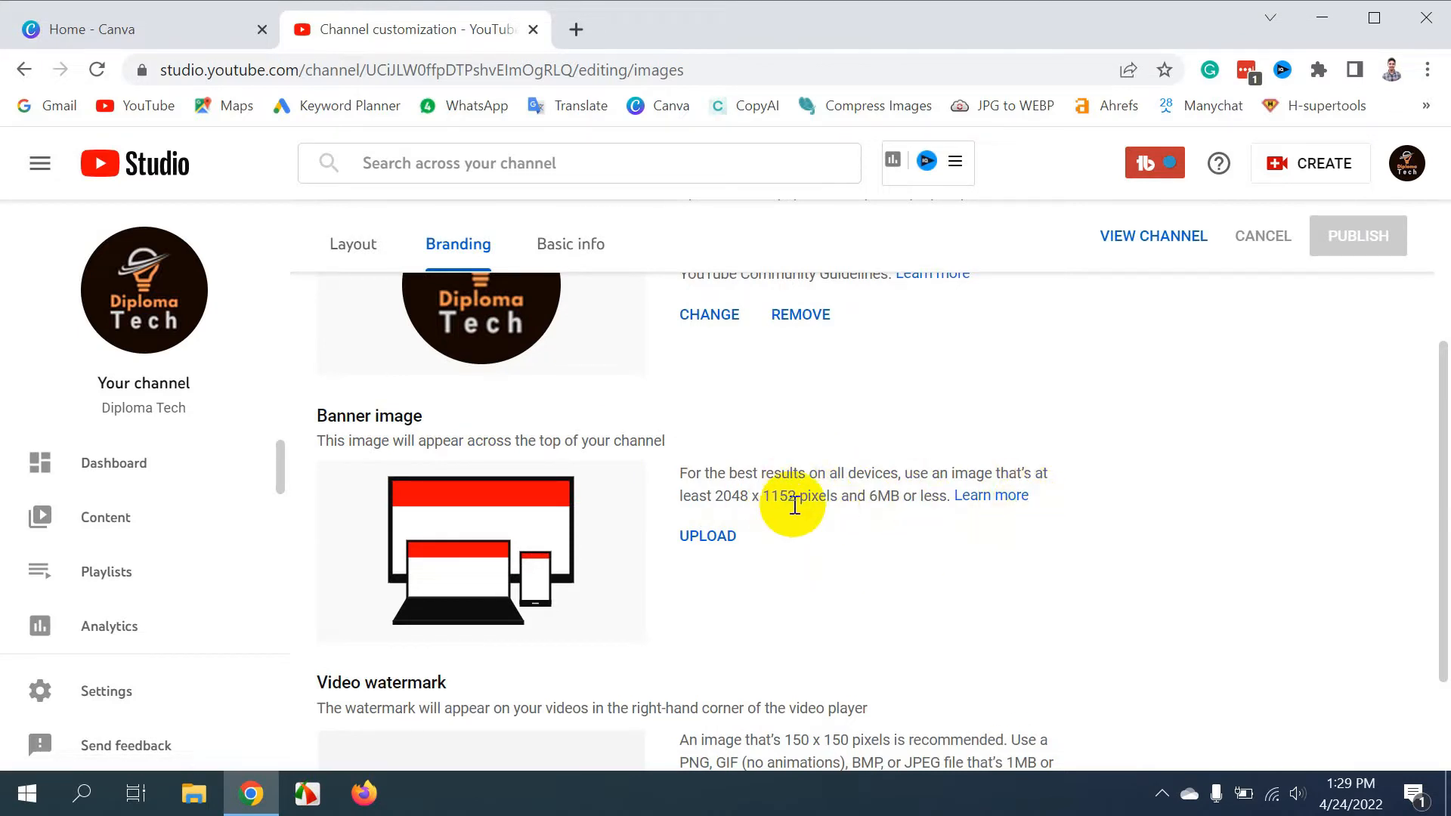
Switch to Canva and create a new custom-size design 2048 px wide and 1152 px high
{"action": "left_click", "coordinate": [116, 30]}
{"action": "mouse_move", "coordinate": [575, 167]}
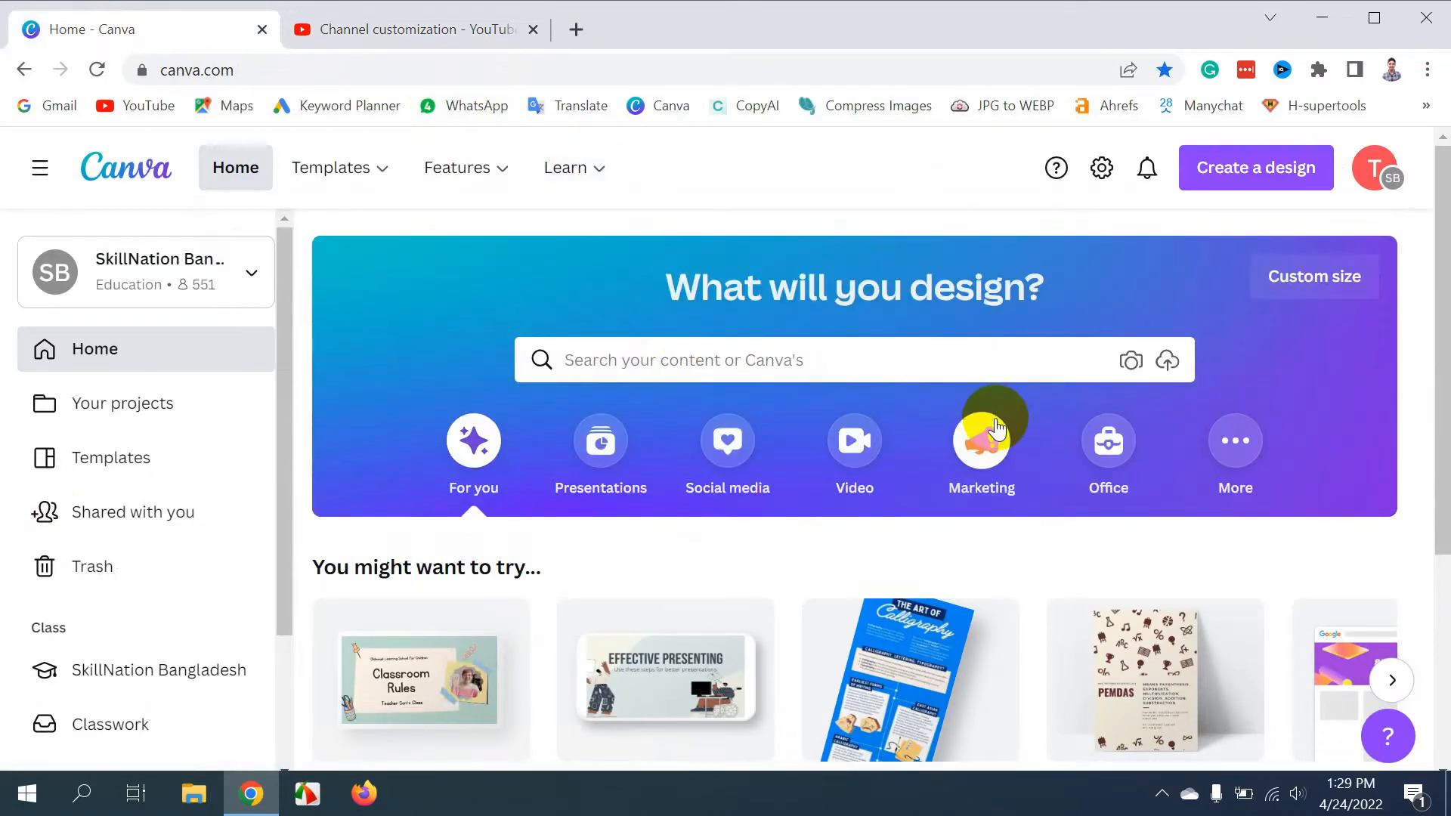
{"action": "left_click", "coordinate": [1261, 179]}
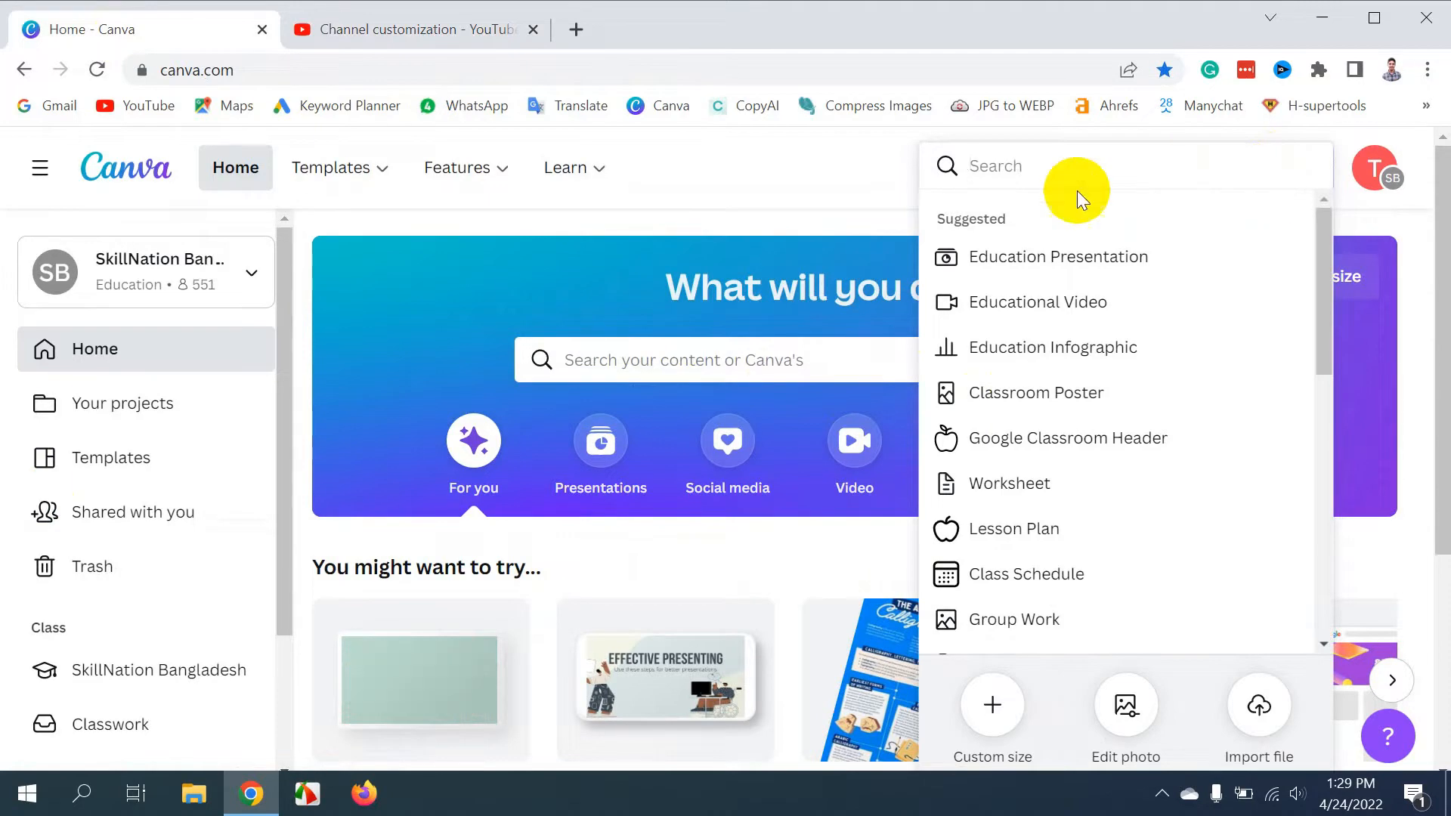
{"action": "left_click", "coordinate": [991, 710]}
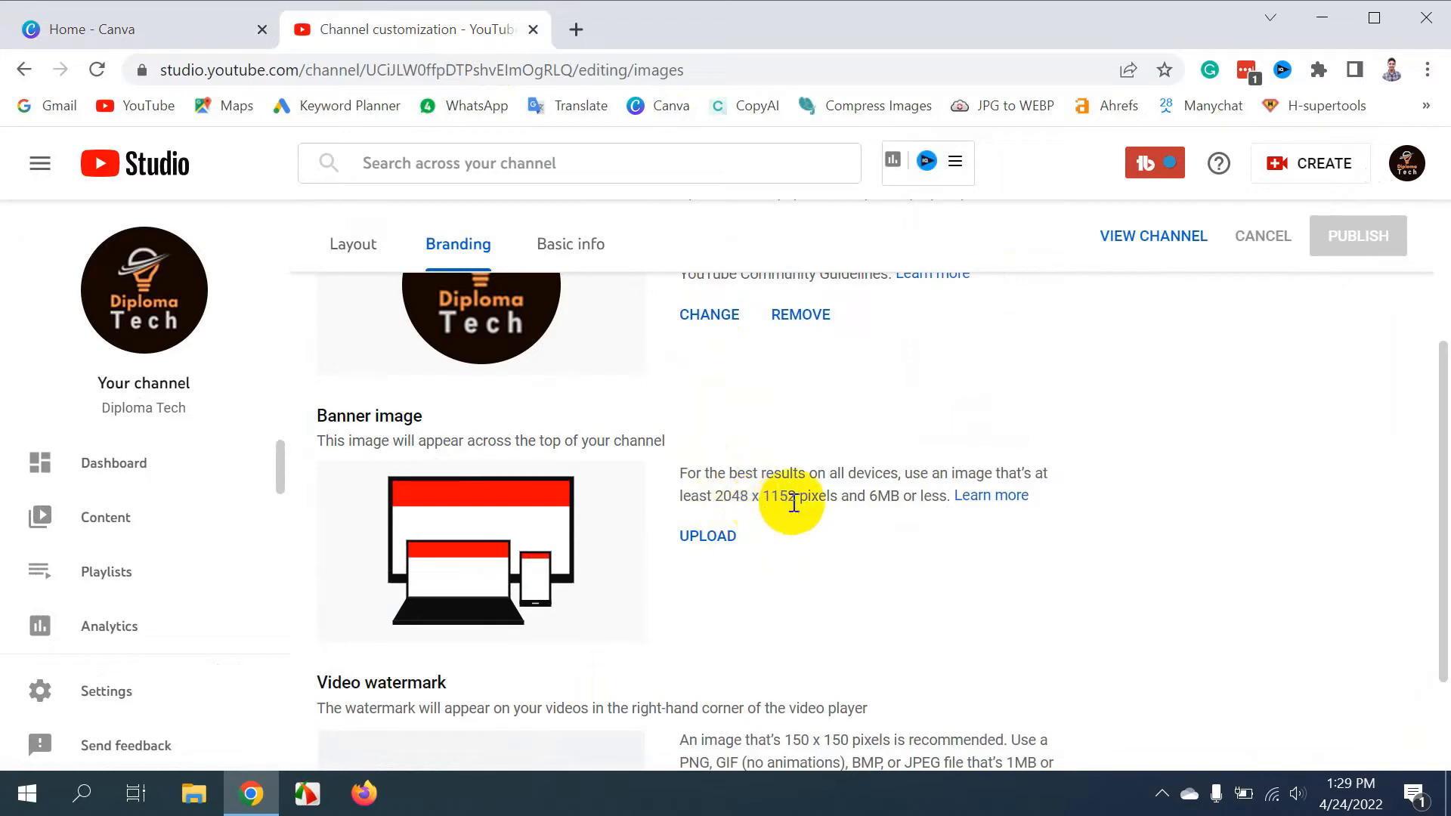
{"action": "left_click", "coordinate": [99, 35]}
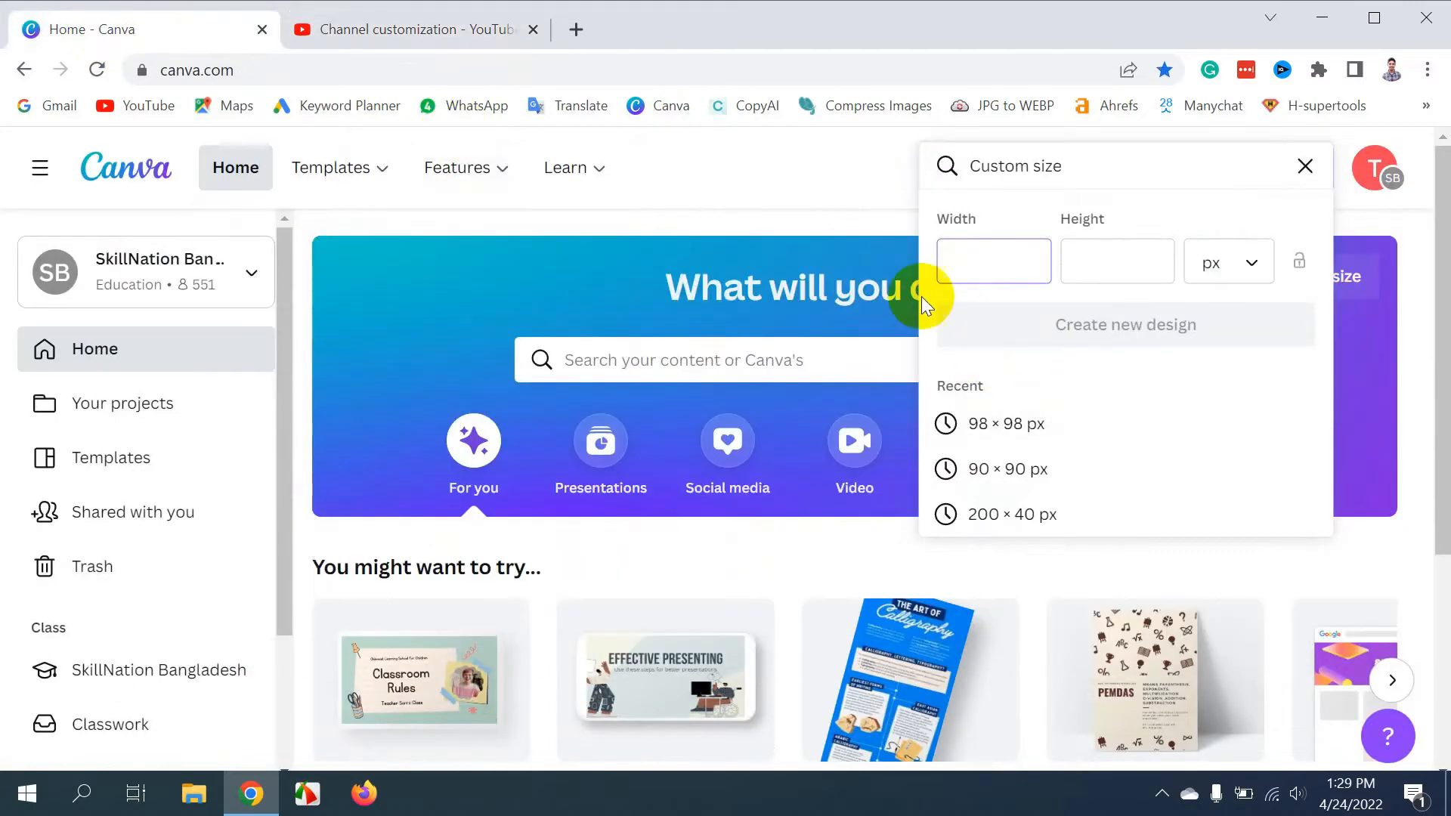
{"action": "type", "text": "2048"}
{"action": "left_click", "coordinate": [1128, 264]}
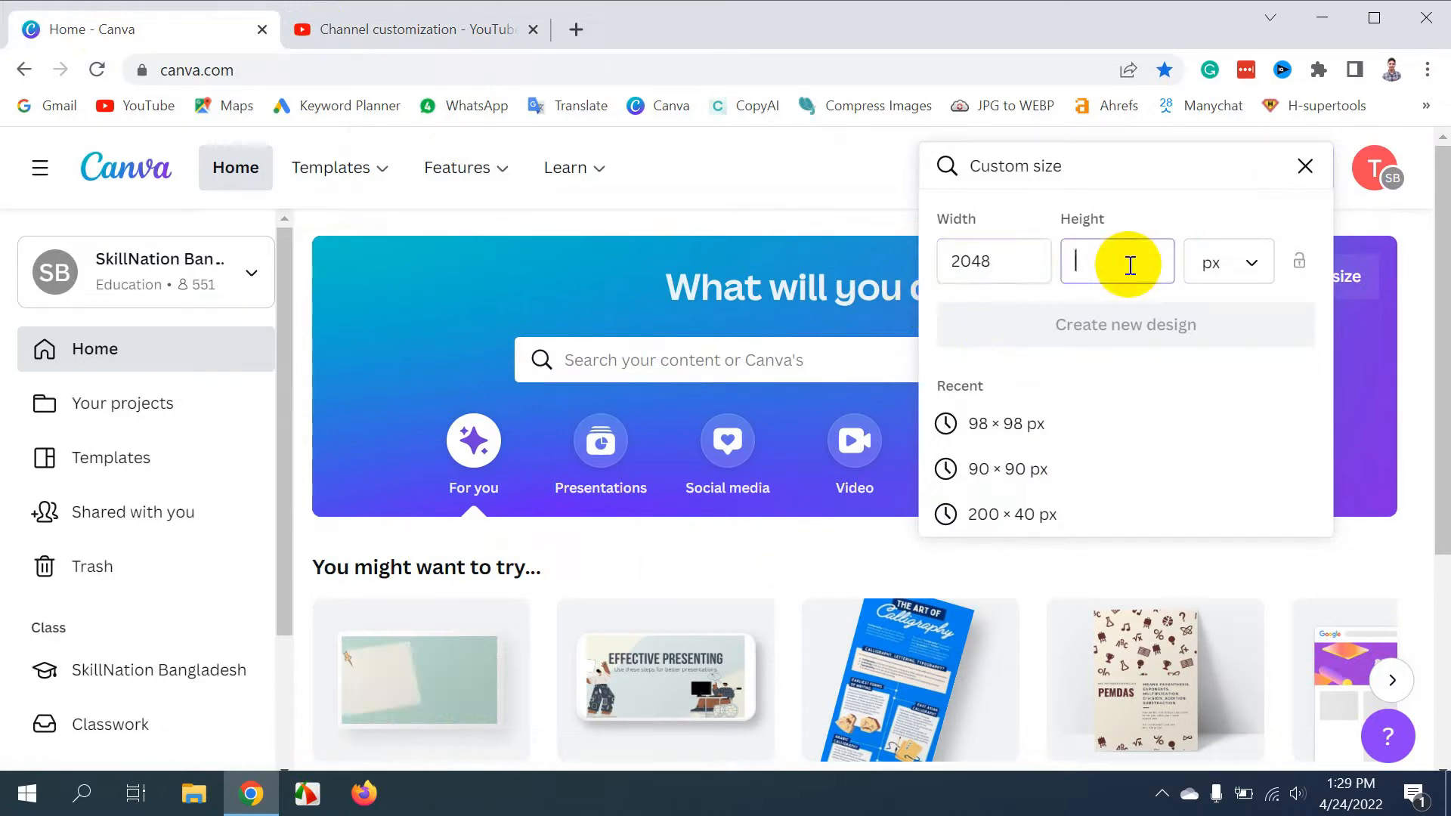
{"action": "type", "text": "1152"}
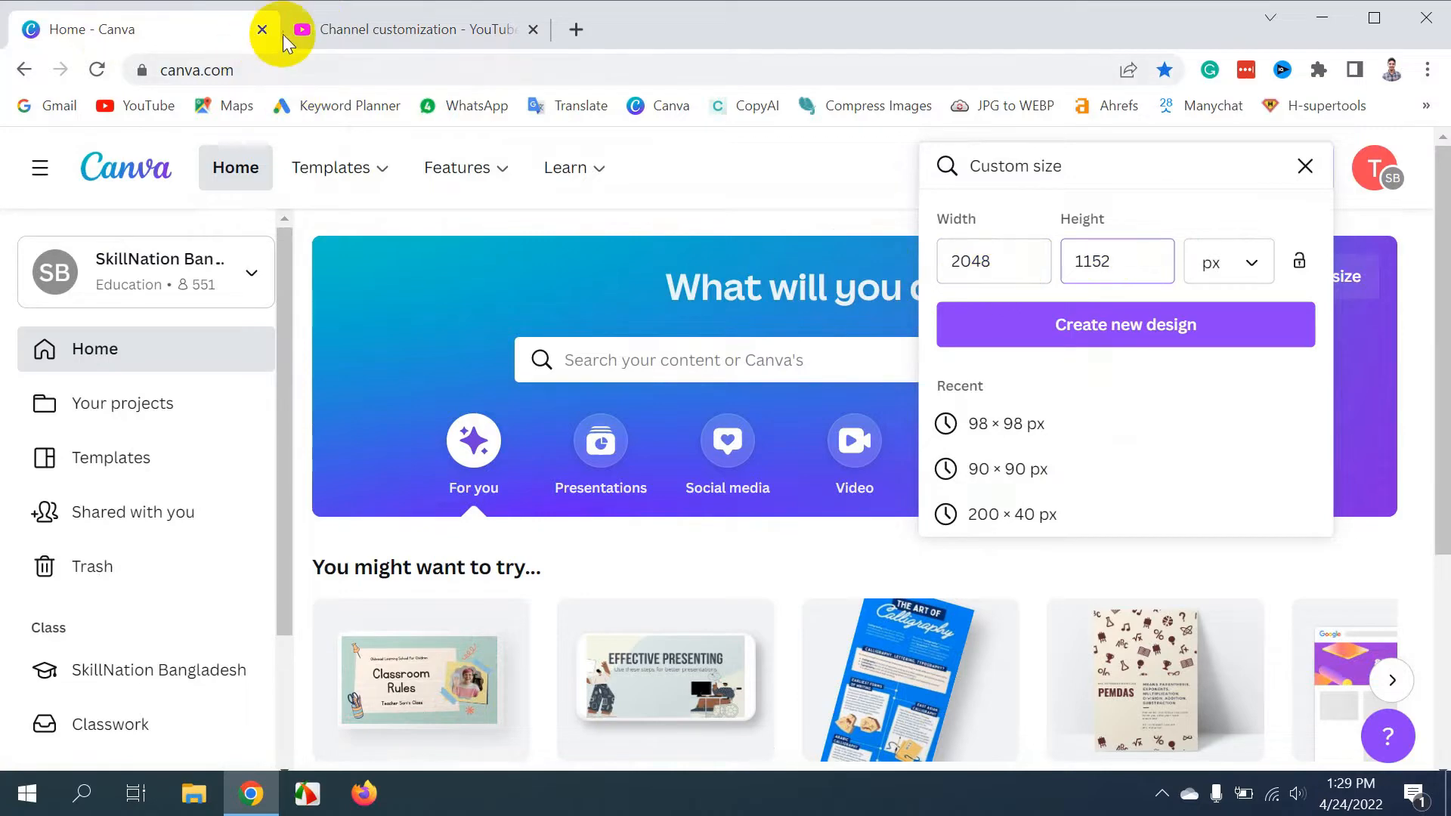
{"action": "left_click", "coordinate": [355, 30]}
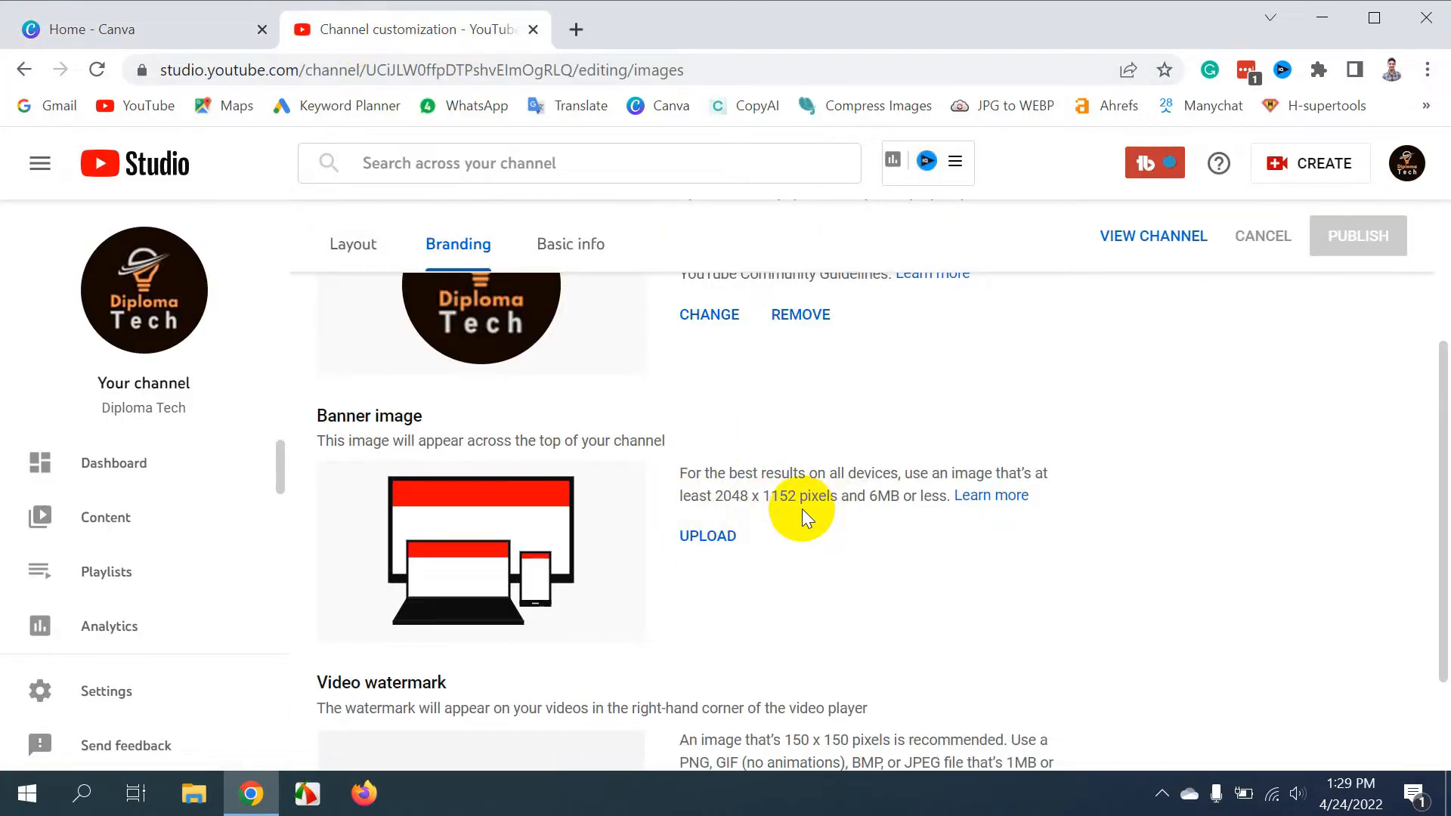
{"action": "left_click", "coordinate": [196, 30]}
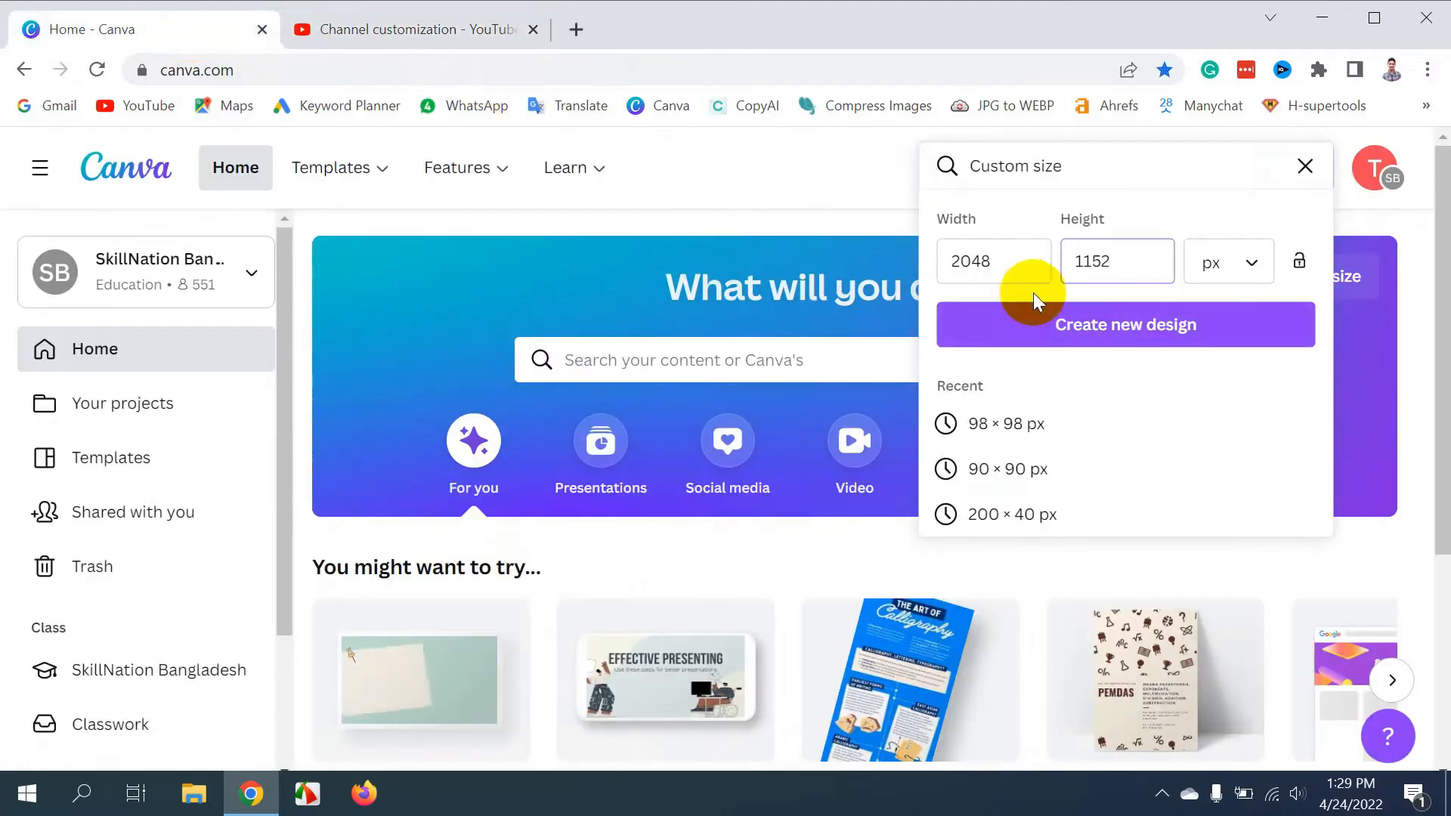
{"action": "left_click", "coordinate": [1102, 338]}
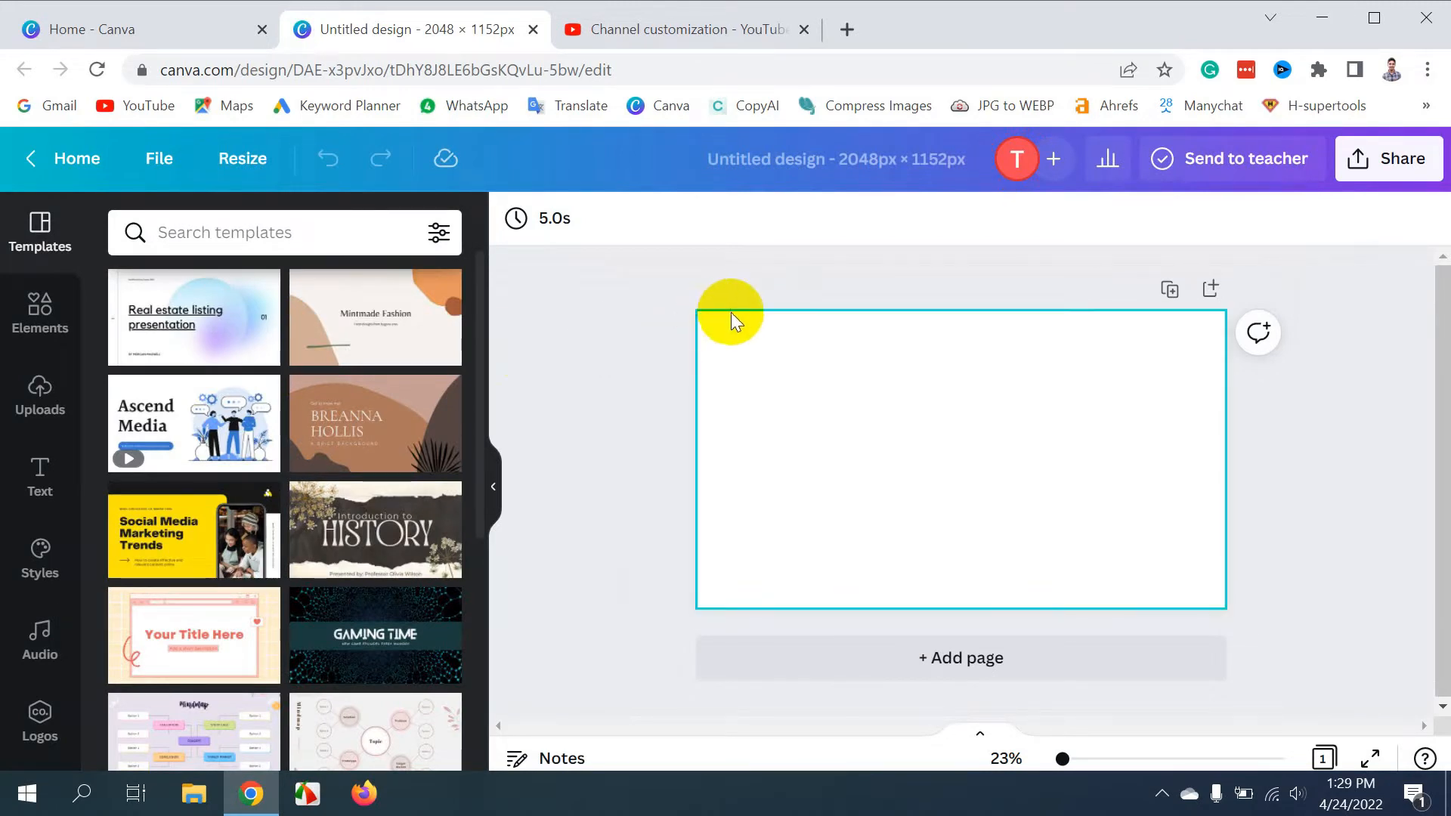
Open YouTube in a new browser tab and examine an existing channel's banner and videos page as a reference
{"action": "left_click", "coordinate": [851, 29]}
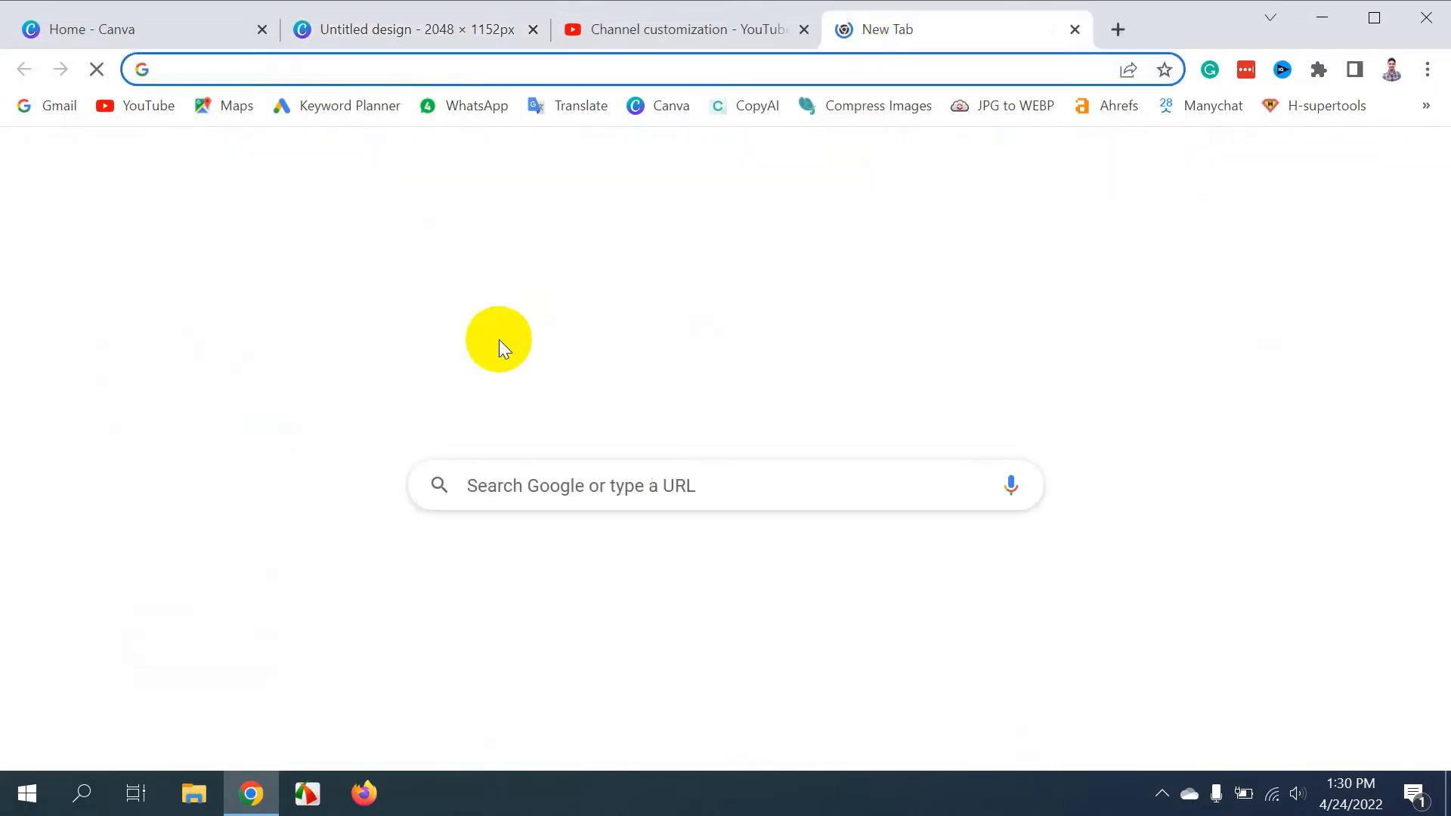
{"action": "left_click", "coordinate": [151, 107]}
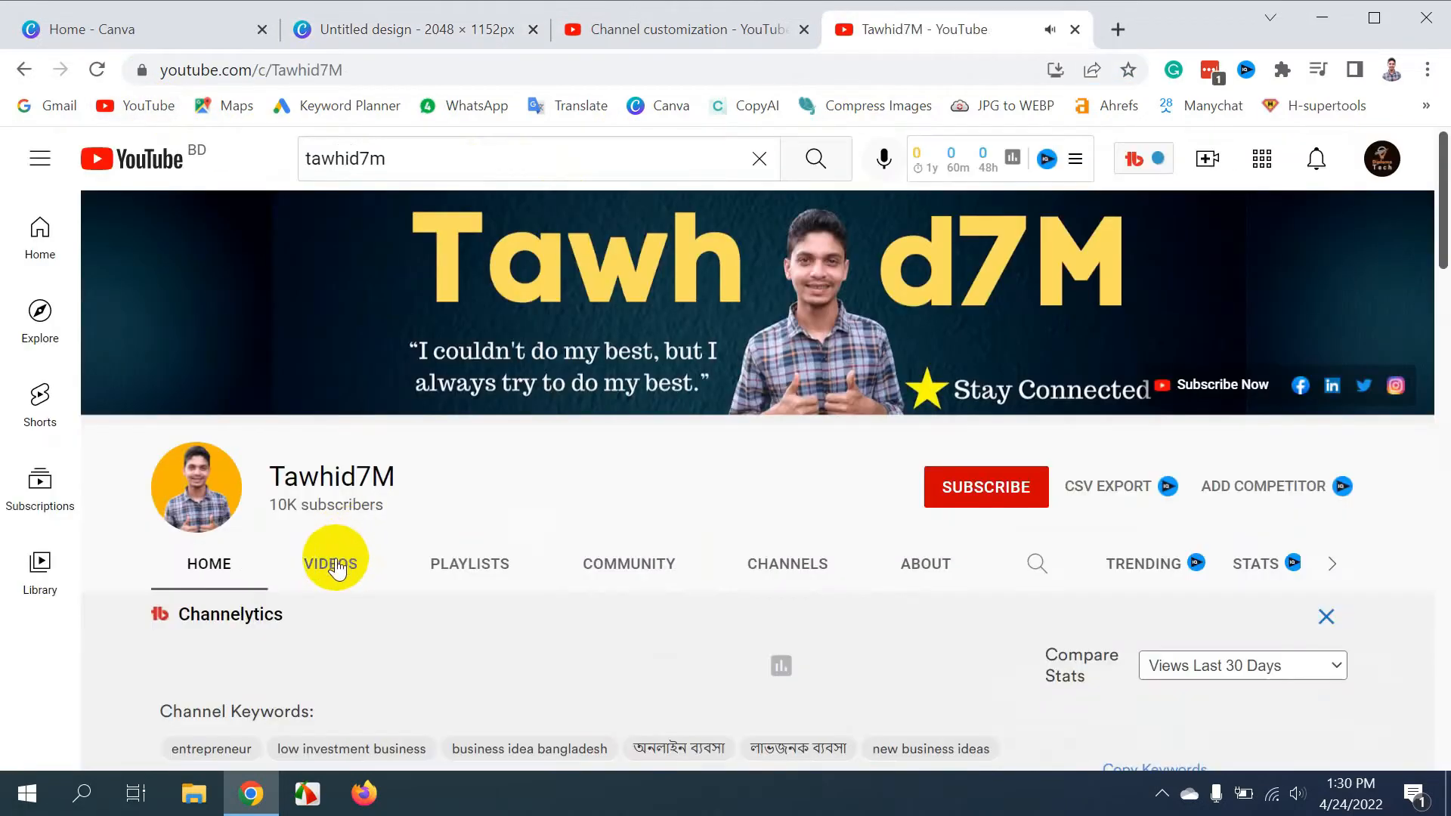
{"action": "left_click", "coordinate": [332, 565]}
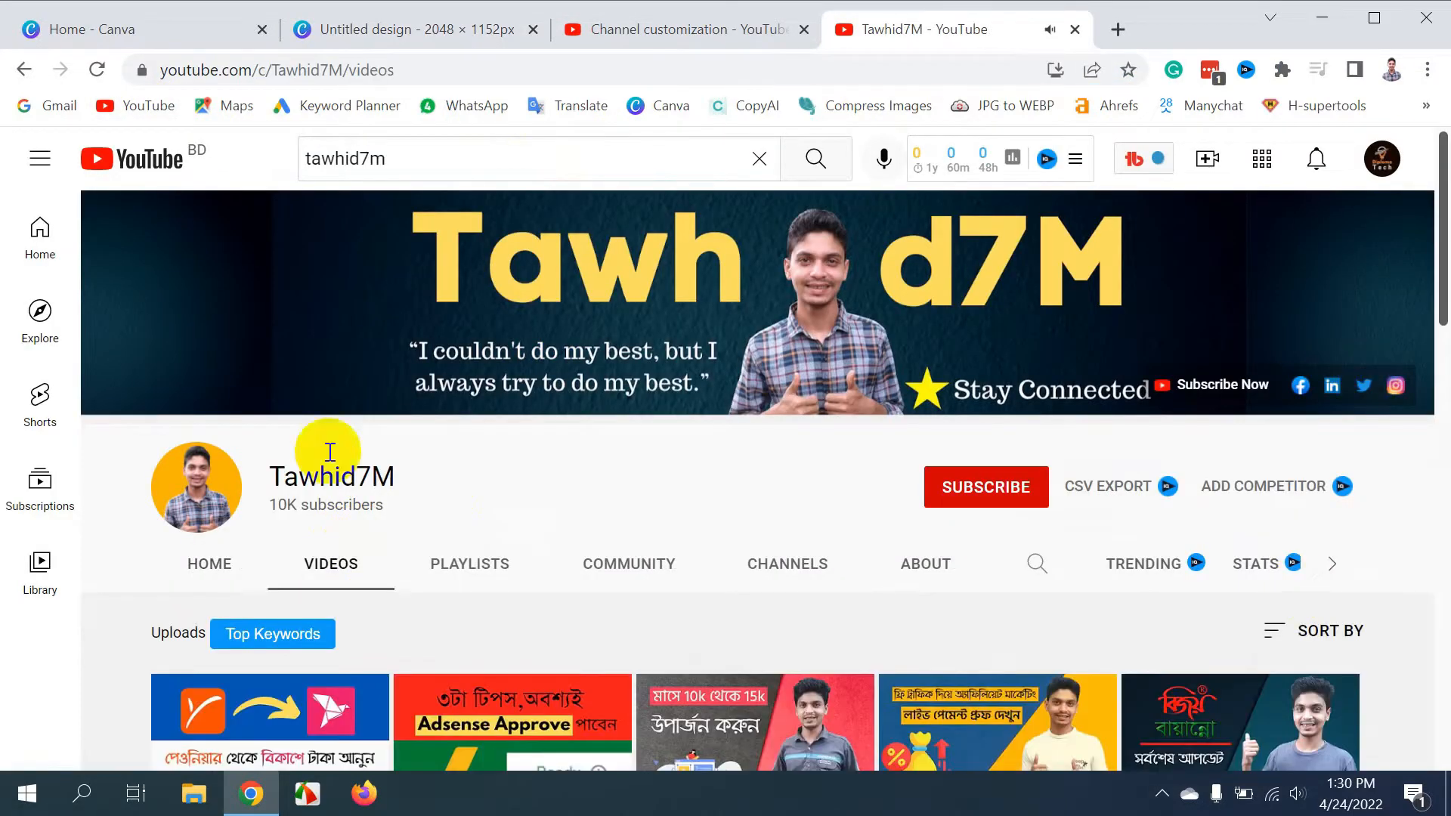
{"action": "left_click_drag", "start_coordinate": [339, 499], "coordinate": [360, 499]}
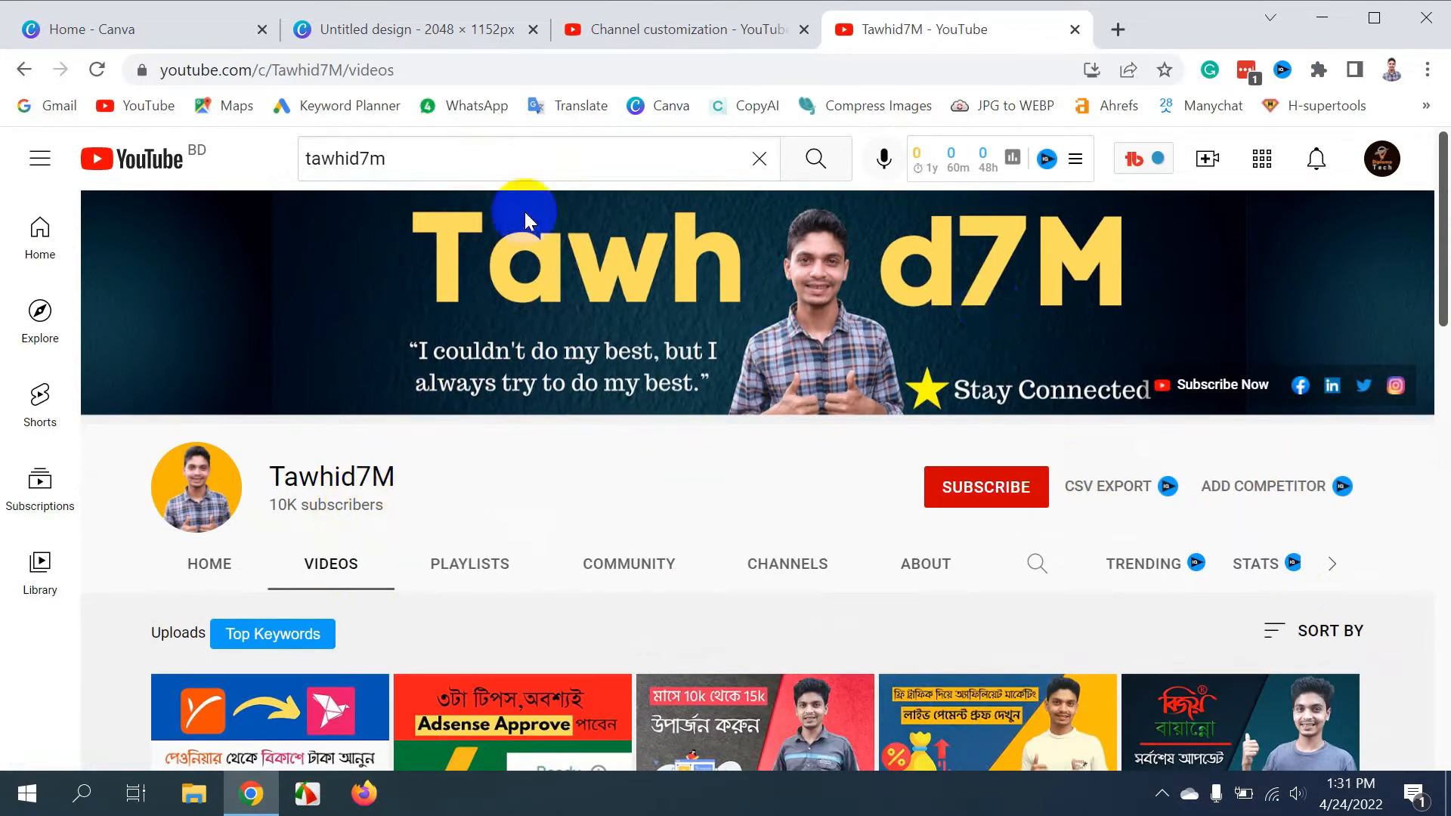
{"action": "scroll", "coordinate": [601, 408], "scroll_direction": "down", "scroll_amount": 9}
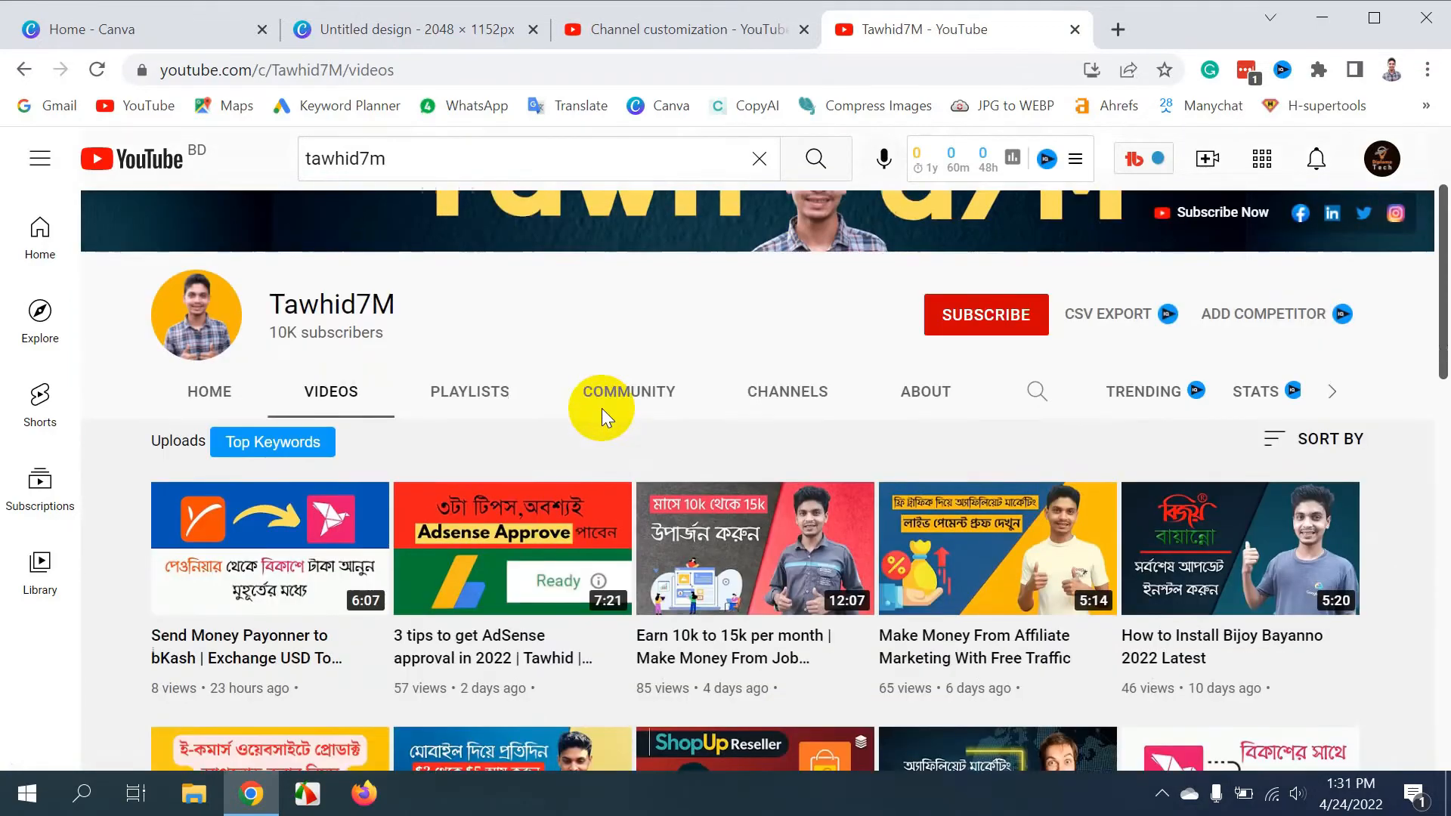
{"action": "scroll", "coordinate": [612, 393], "scroll_direction": "up", "scroll_amount": 7}
{"action": "scroll", "coordinate": [619, 384], "scroll_direction": "up", "scroll_amount": 2}
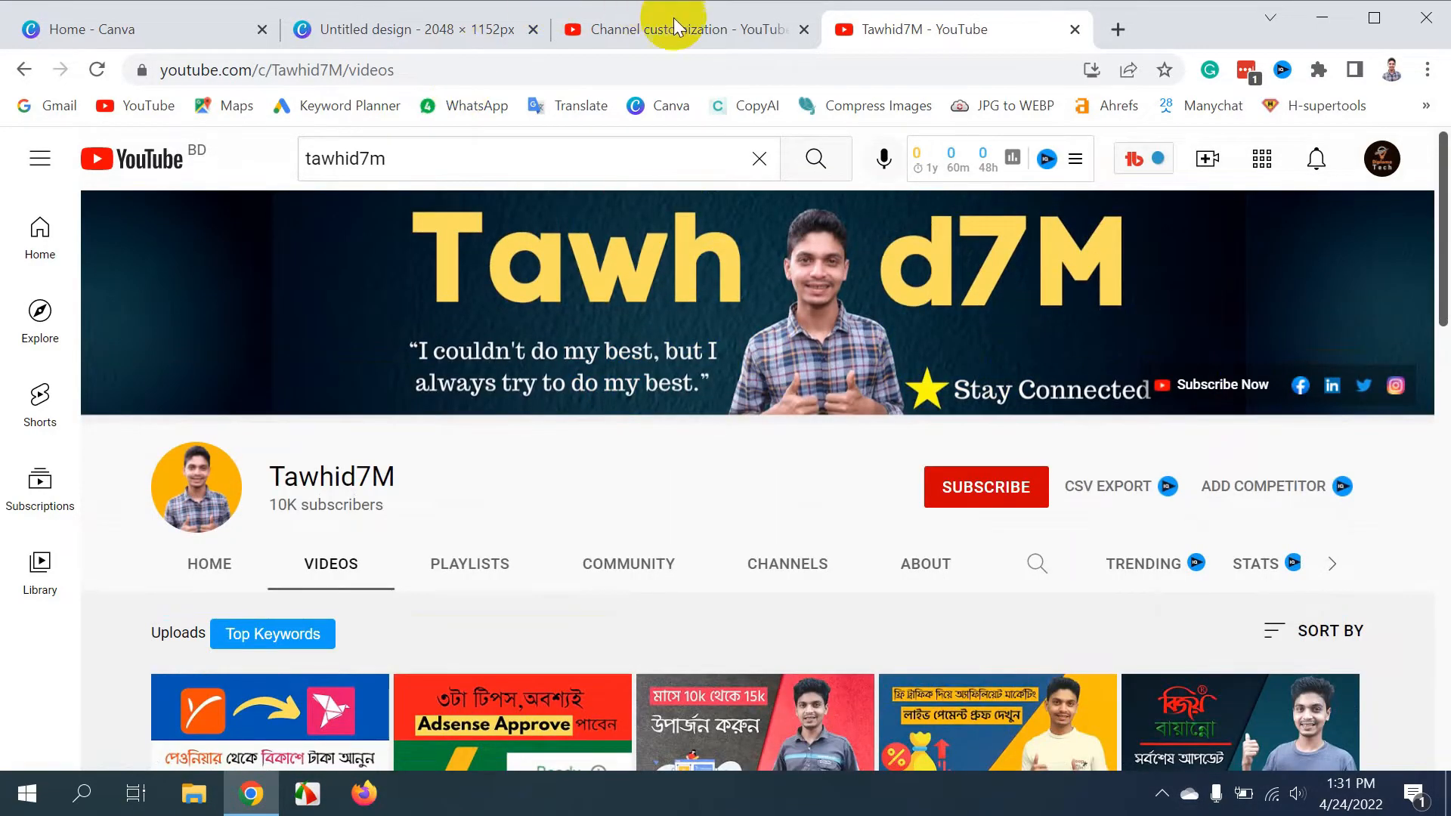
Compare the reference channel's banner with the blank design and the banner image settings in YouTube Studio
{"action": "left_click", "coordinate": [654, 31]}
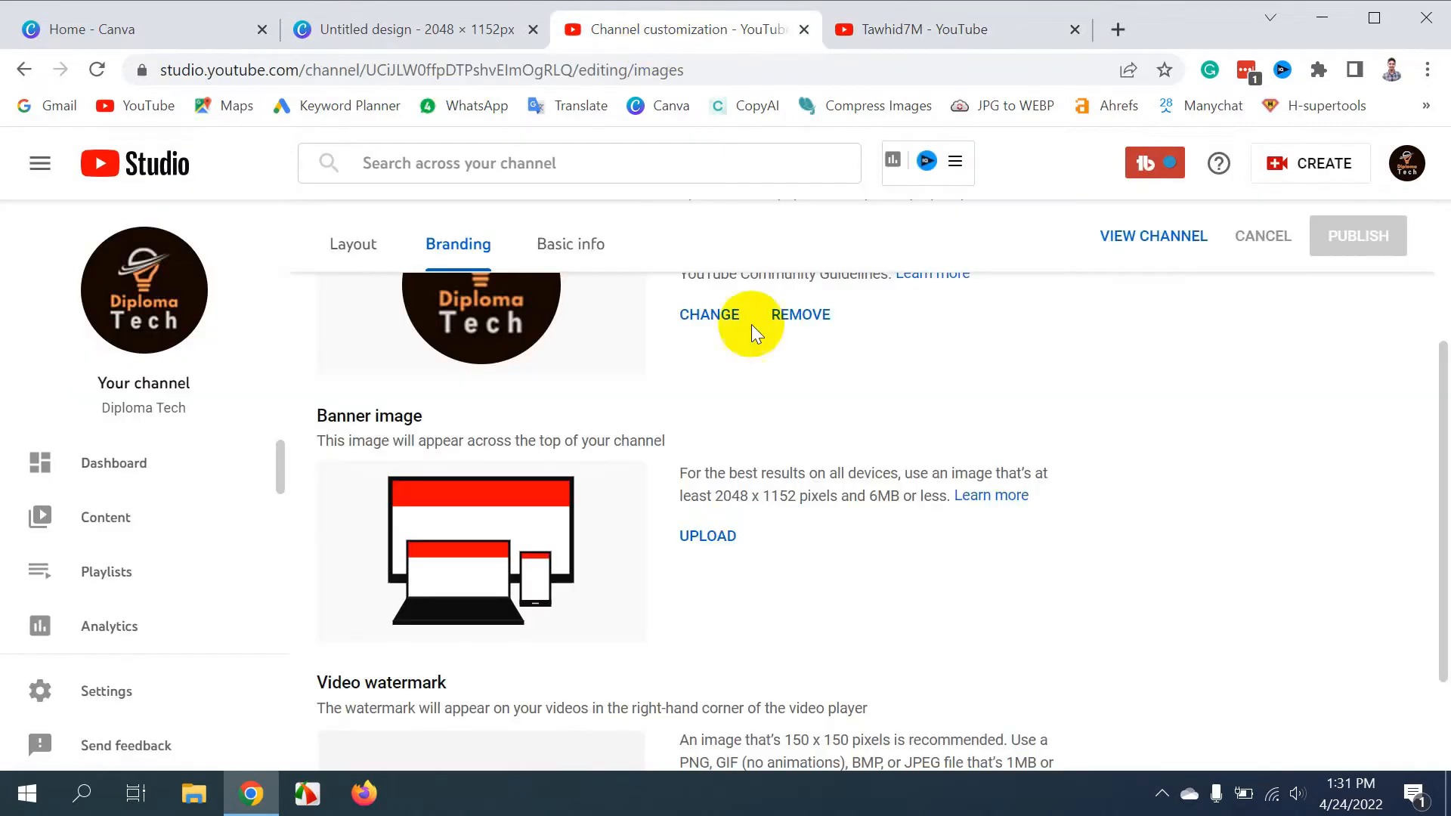
{"action": "left_click", "coordinate": [897, 27]}
{"action": "left_click", "coordinate": [375, 30]}
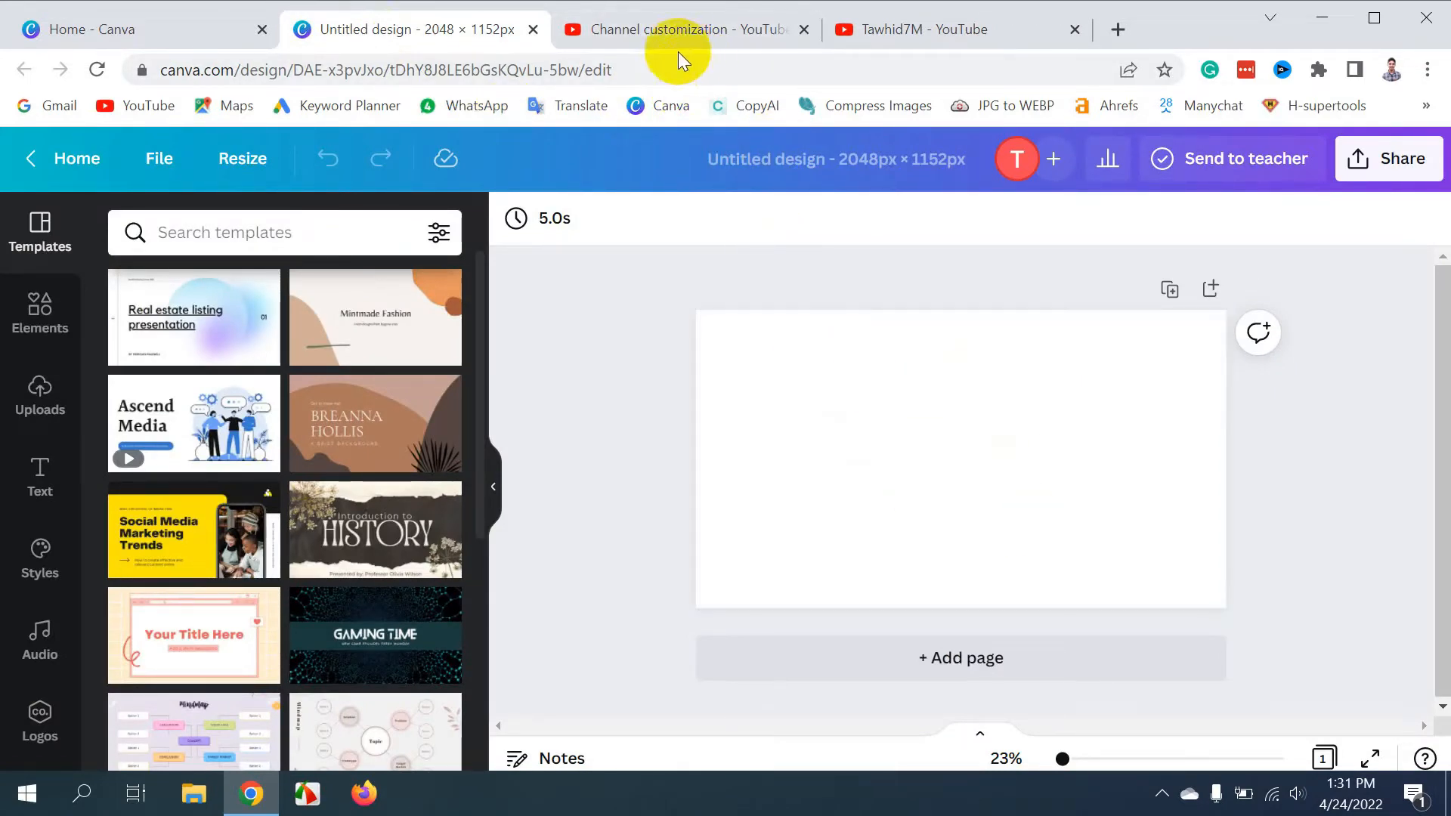
{"action": "left_click", "coordinate": [972, 24]}
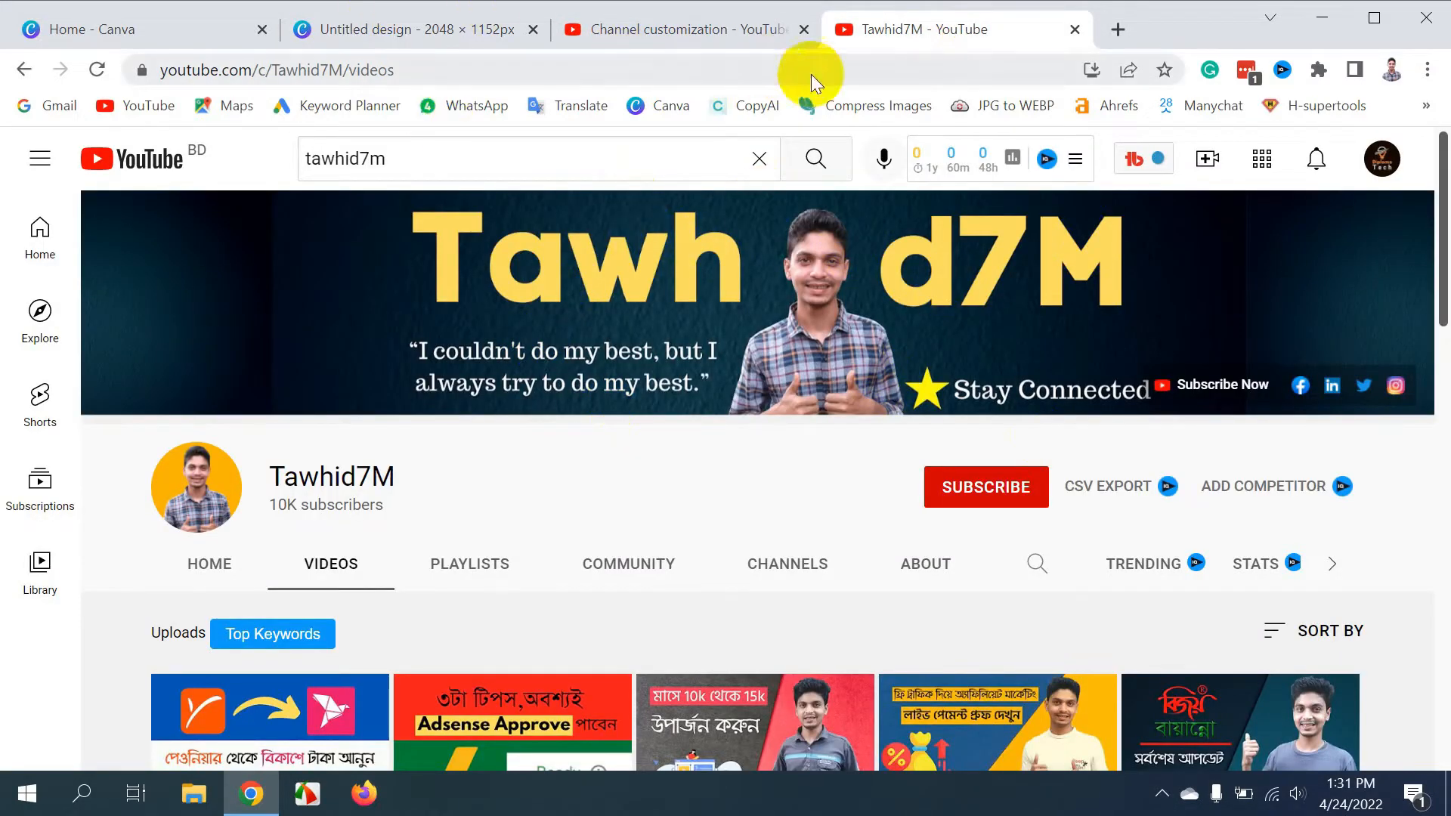
{"action": "left_click", "coordinate": [632, 25]}
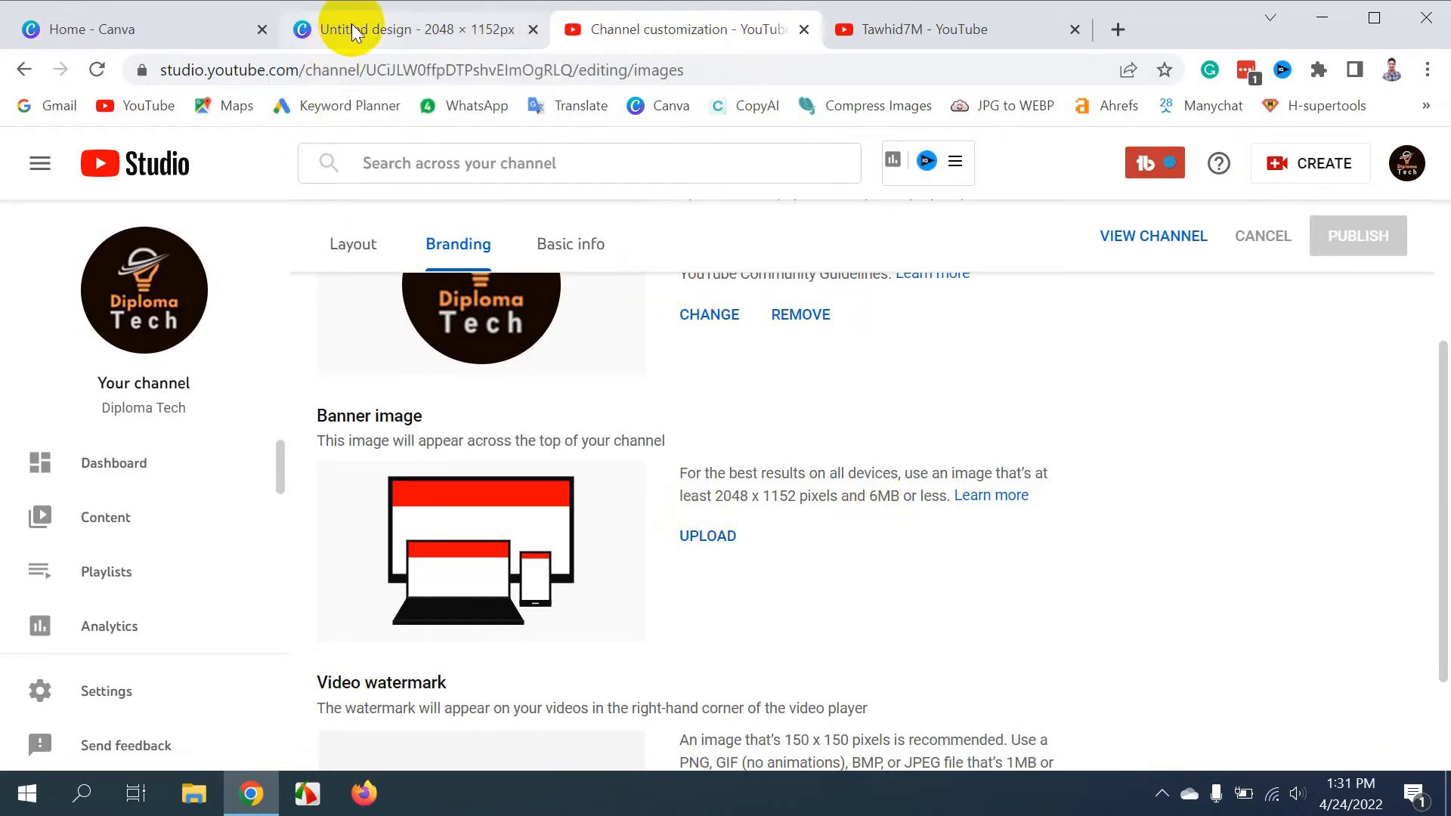
Place the uploaded grey banner safe-area template image in the Canva design and enlarge it to cover the whole page
{"action": "left_click", "coordinate": [378, 23]}
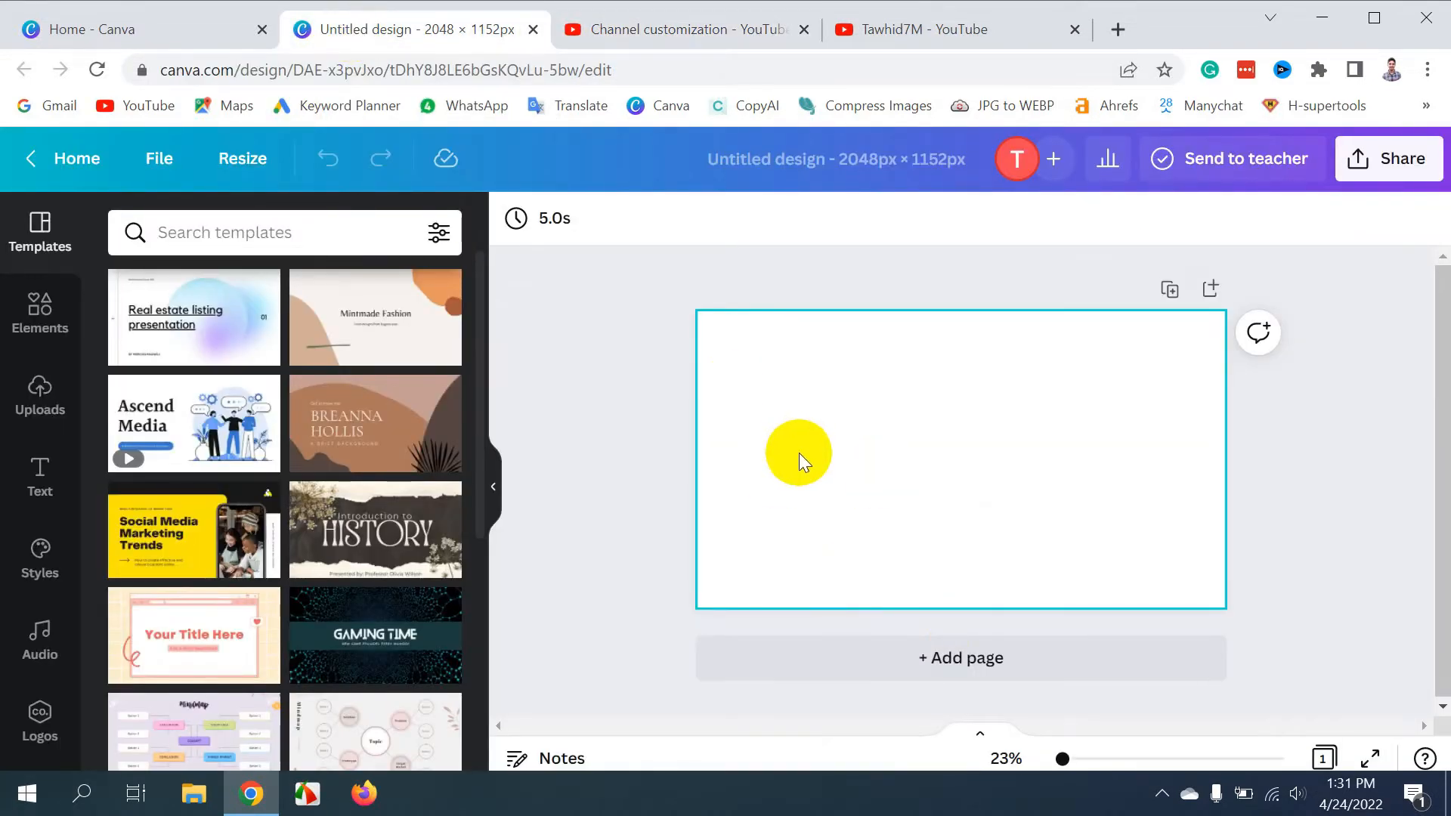
{"action": "left_click", "coordinate": [30, 409]}
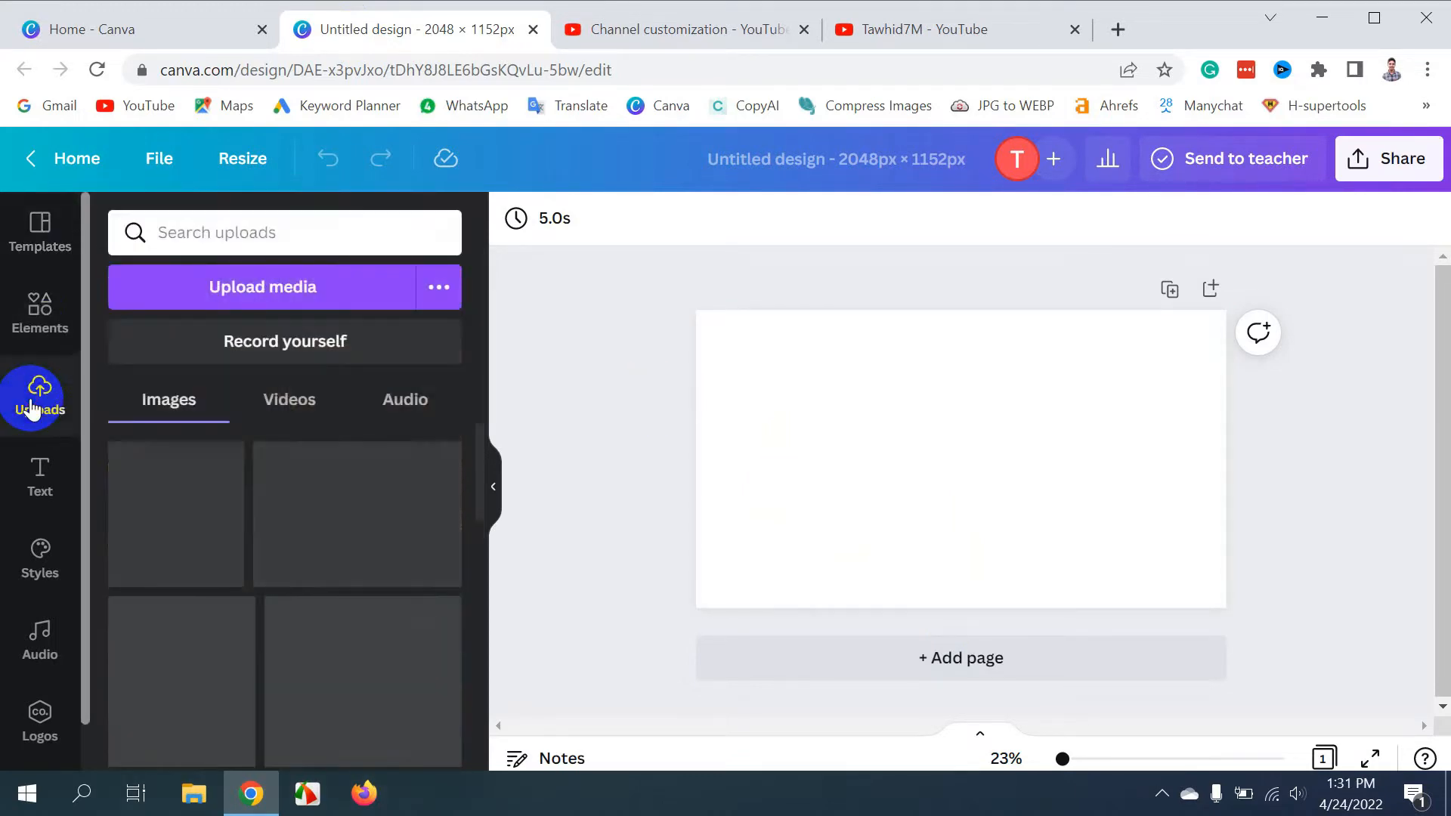
{"action": "scroll", "coordinate": [262, 640], "scroll_direction": "down", "scroll_amount": 3}
{"action": "scroll", "coordinate": [260, 635], "scroll_direction": "down", "scroll_amount": 3}
{"action": "scroll", "coordinate": [261, 637], "scroll_direction": "up", "scroll_amount": 1}
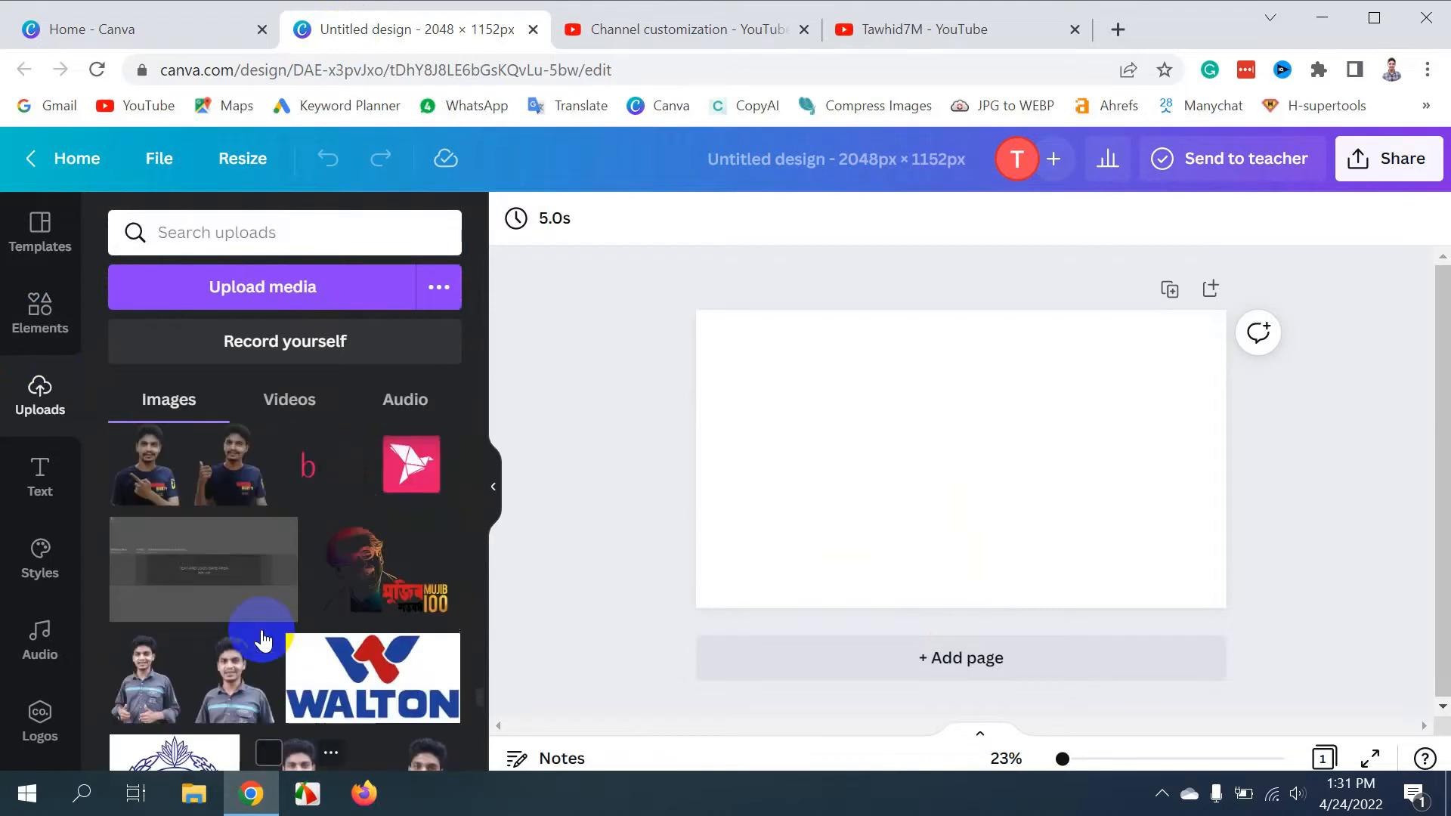
{"action": "left_click", "coordinate": [188, 581]}
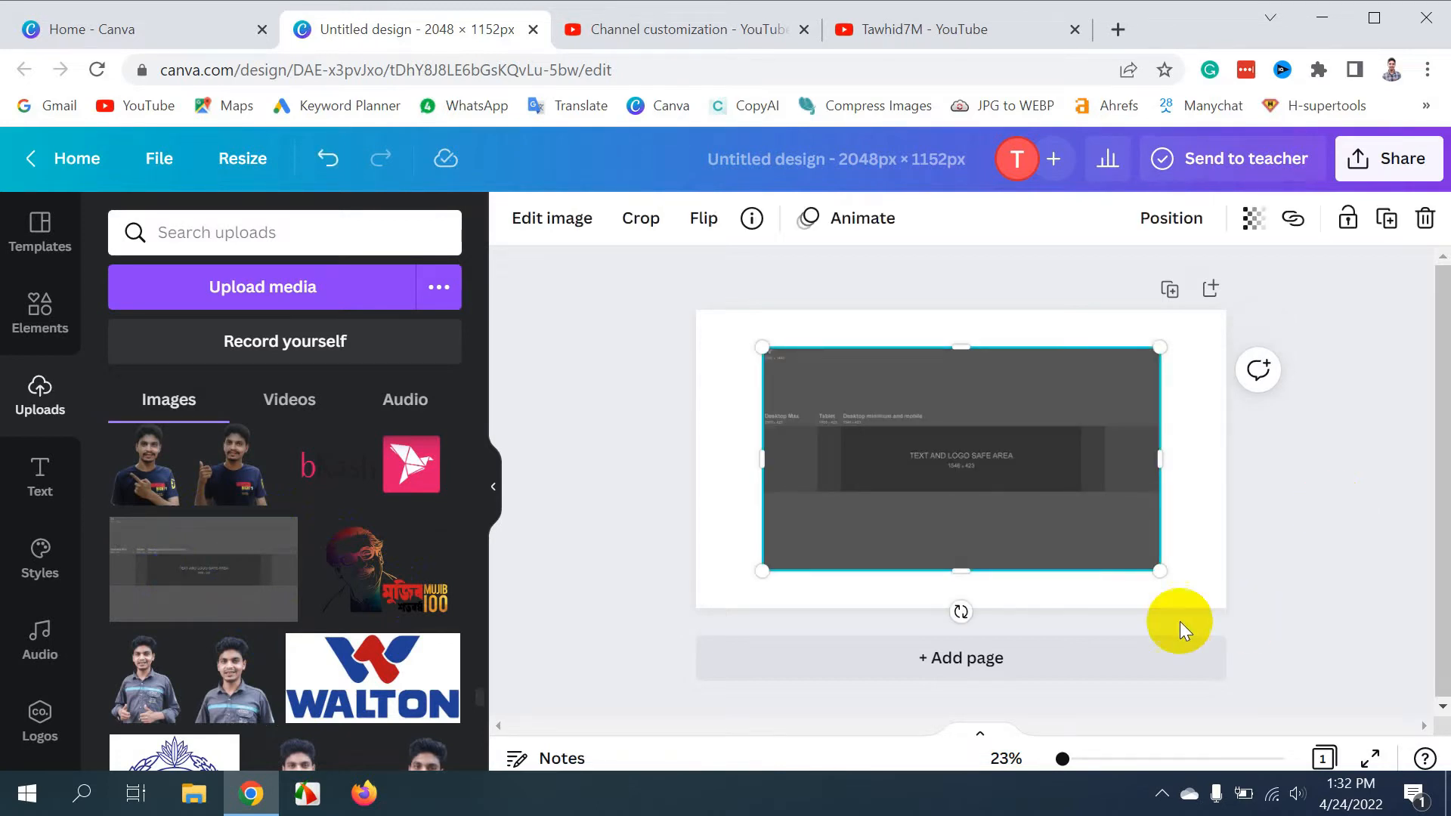
{"action": "left_click_drag", "start_coordinate": [1162, 574], "coordinate": [1226, 608]}
{"action": "left_click_drag", "start_coordinate": [765, 352], "coordinate": [687, 337]}
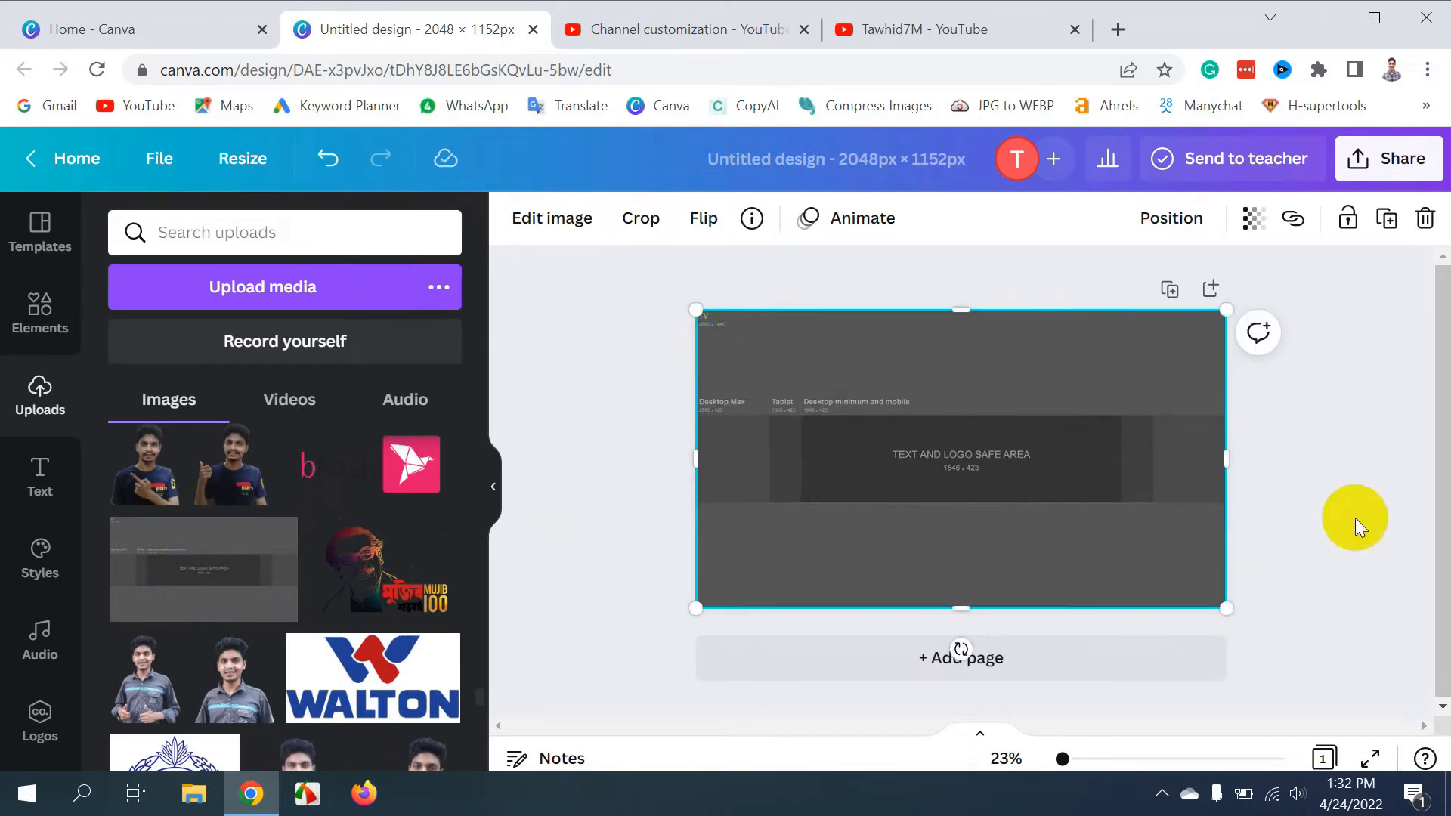
{"action": "left_click", "coordinate": [1309, 514]}
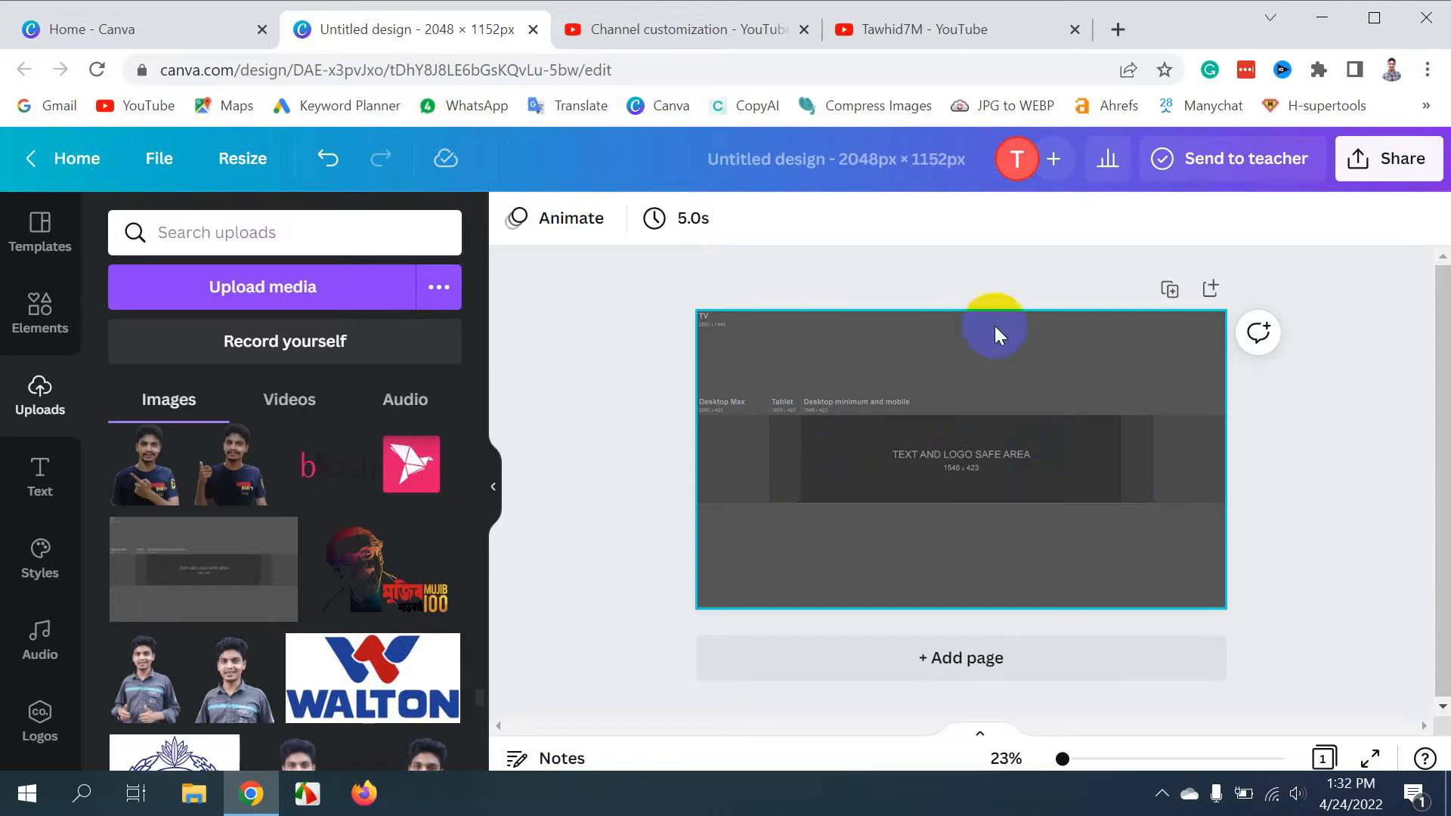
Search the Canva elements for "background" and restrict the results to photos
{"action": "left_click", "coordinate": [40, 310]}
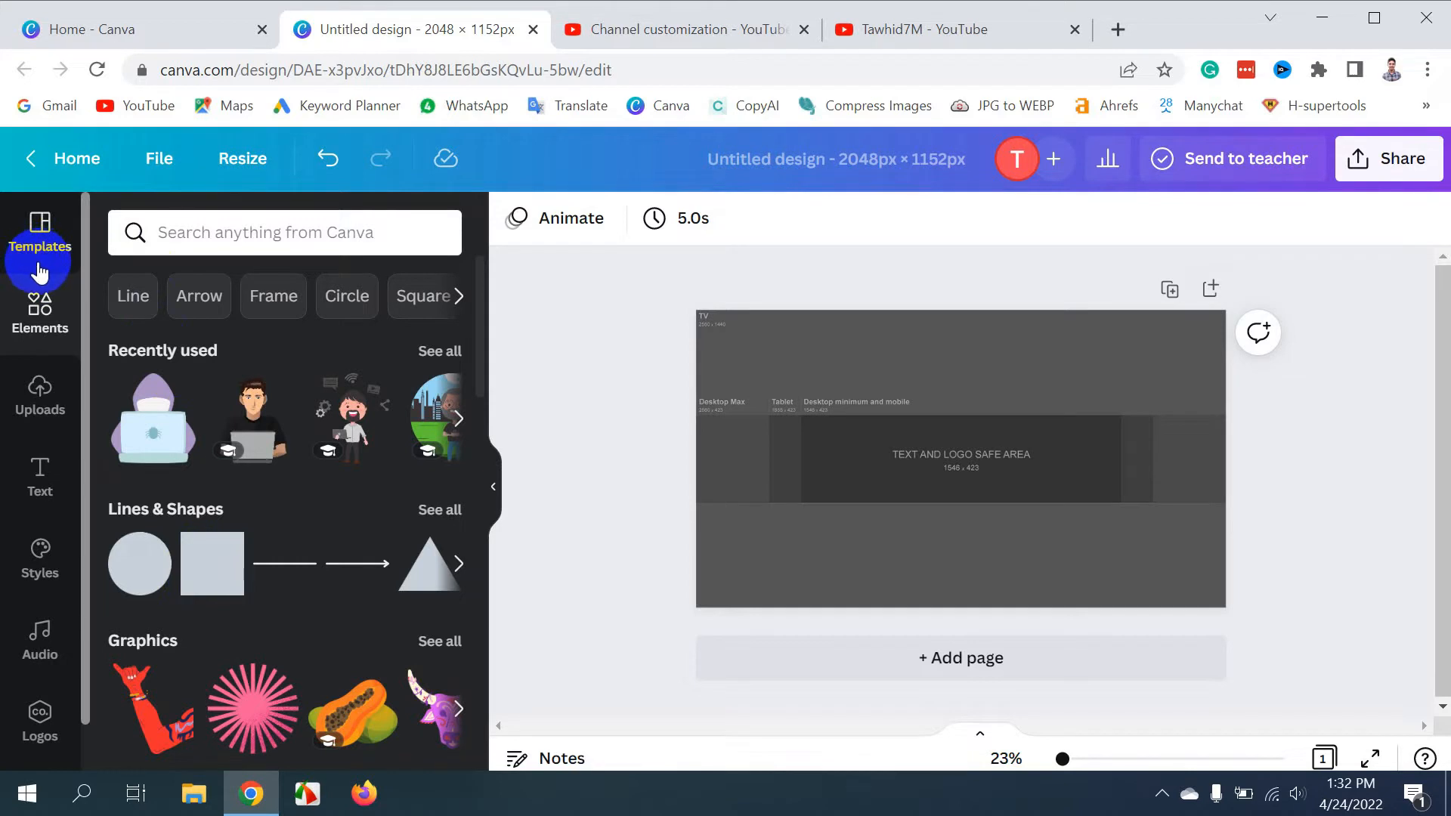
{"action": "left_click", "coordinate": [214, 227]}
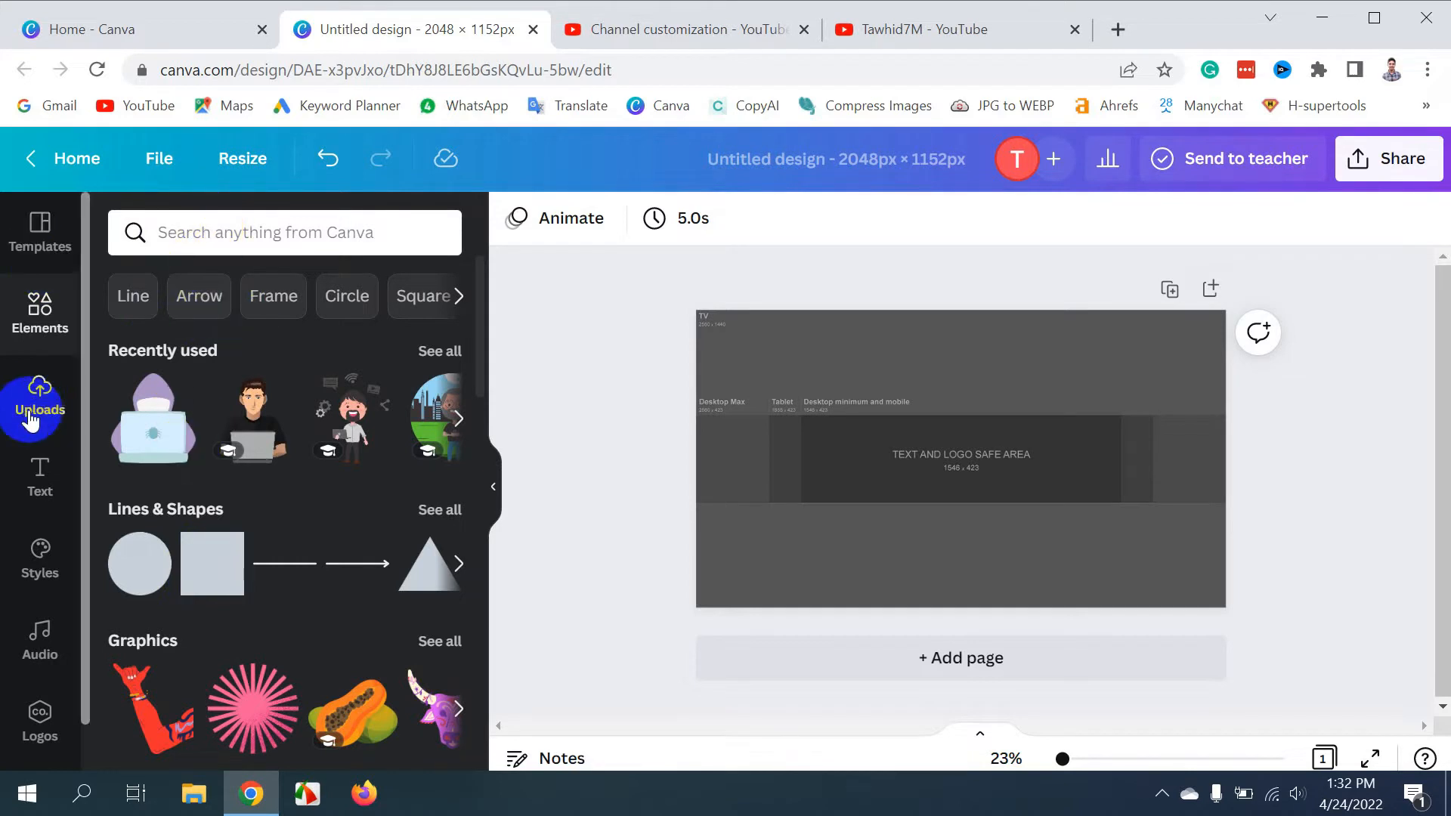
{"action": "left_click", "coordinate": [214, 236]}
{"action": "type", "text": "ba"}
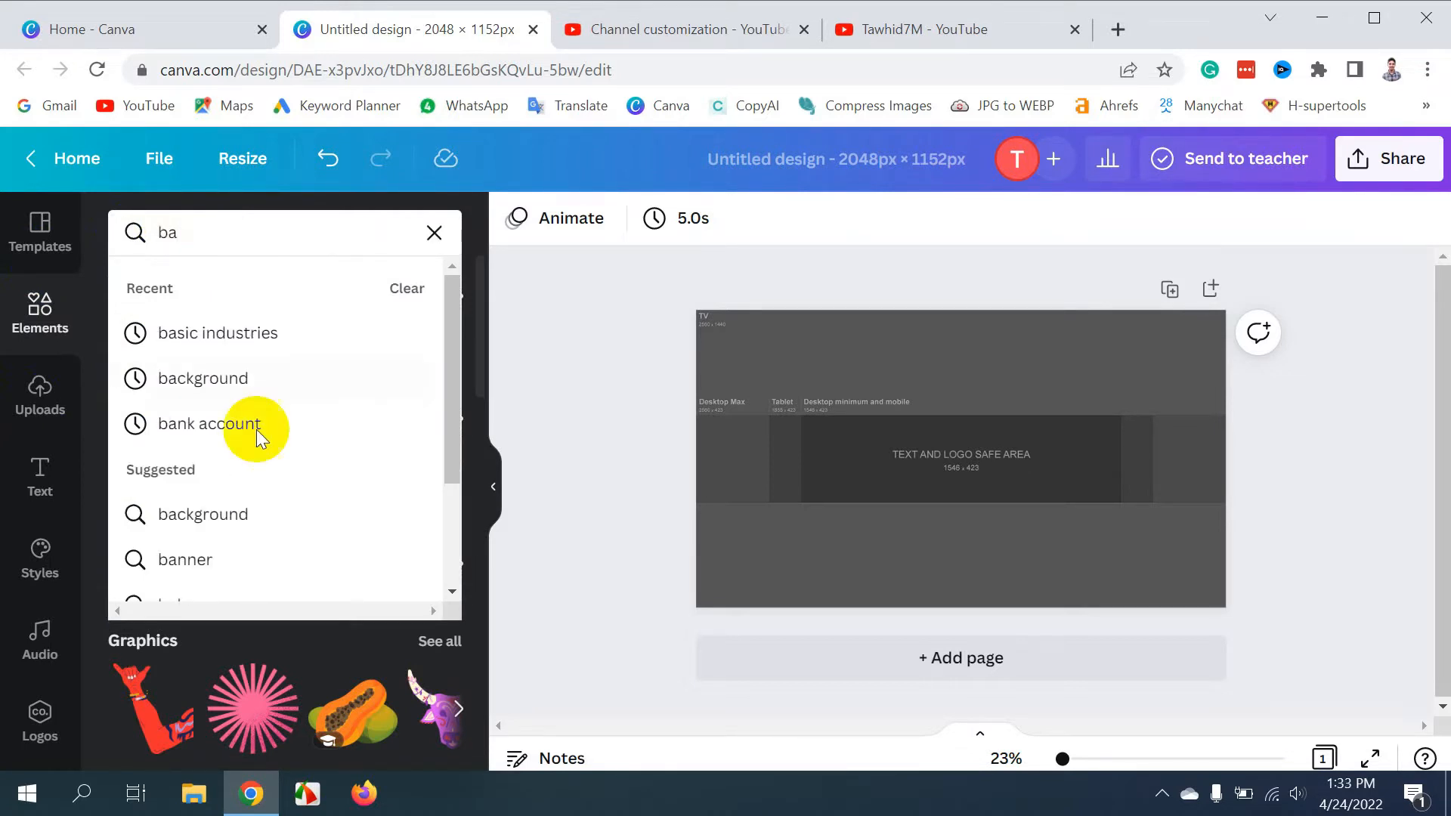
{"action": "left_click", "coordinate": [226, 519]}
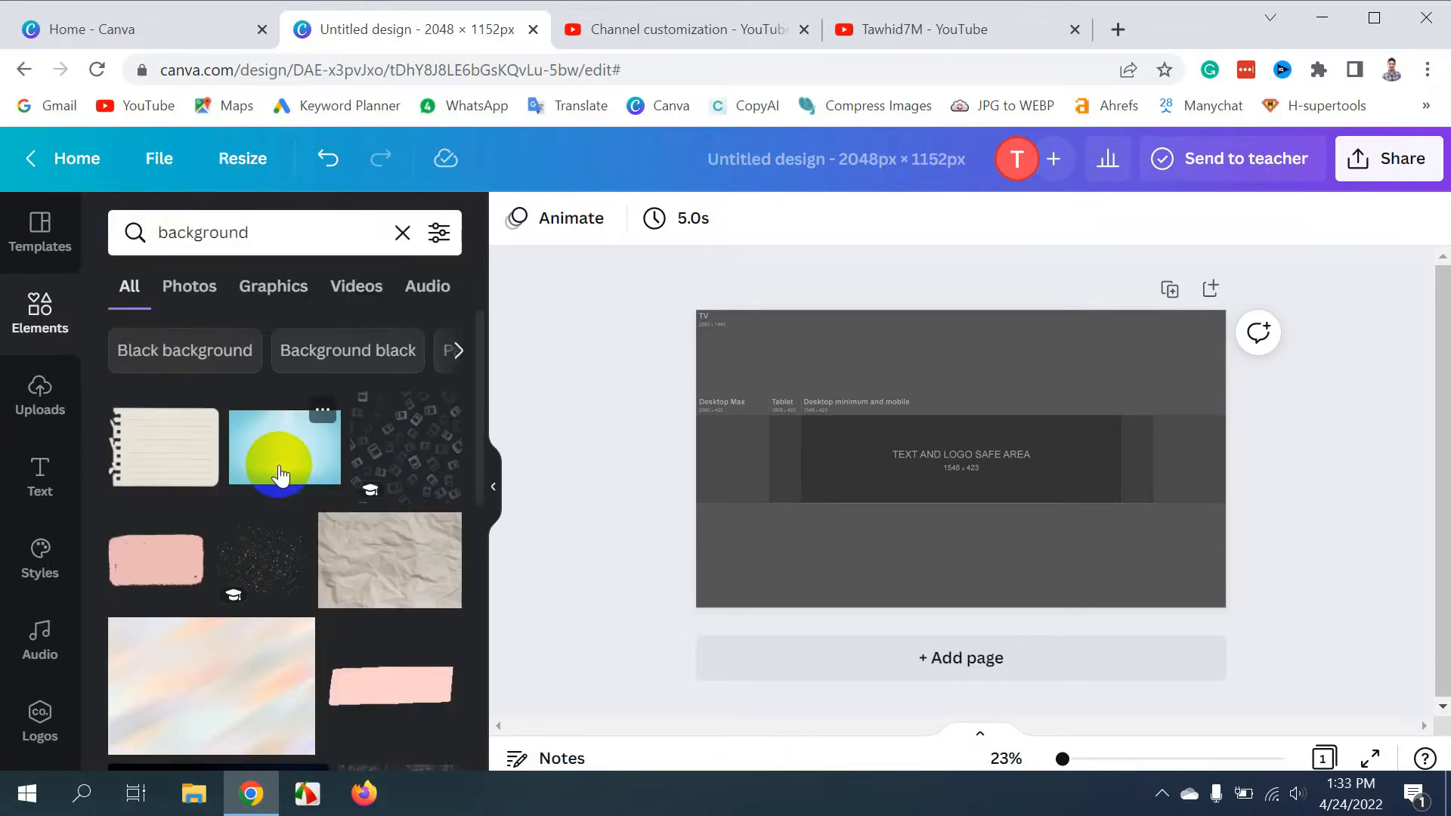
{"action": "left_click", "coordinate": [191, 287]}
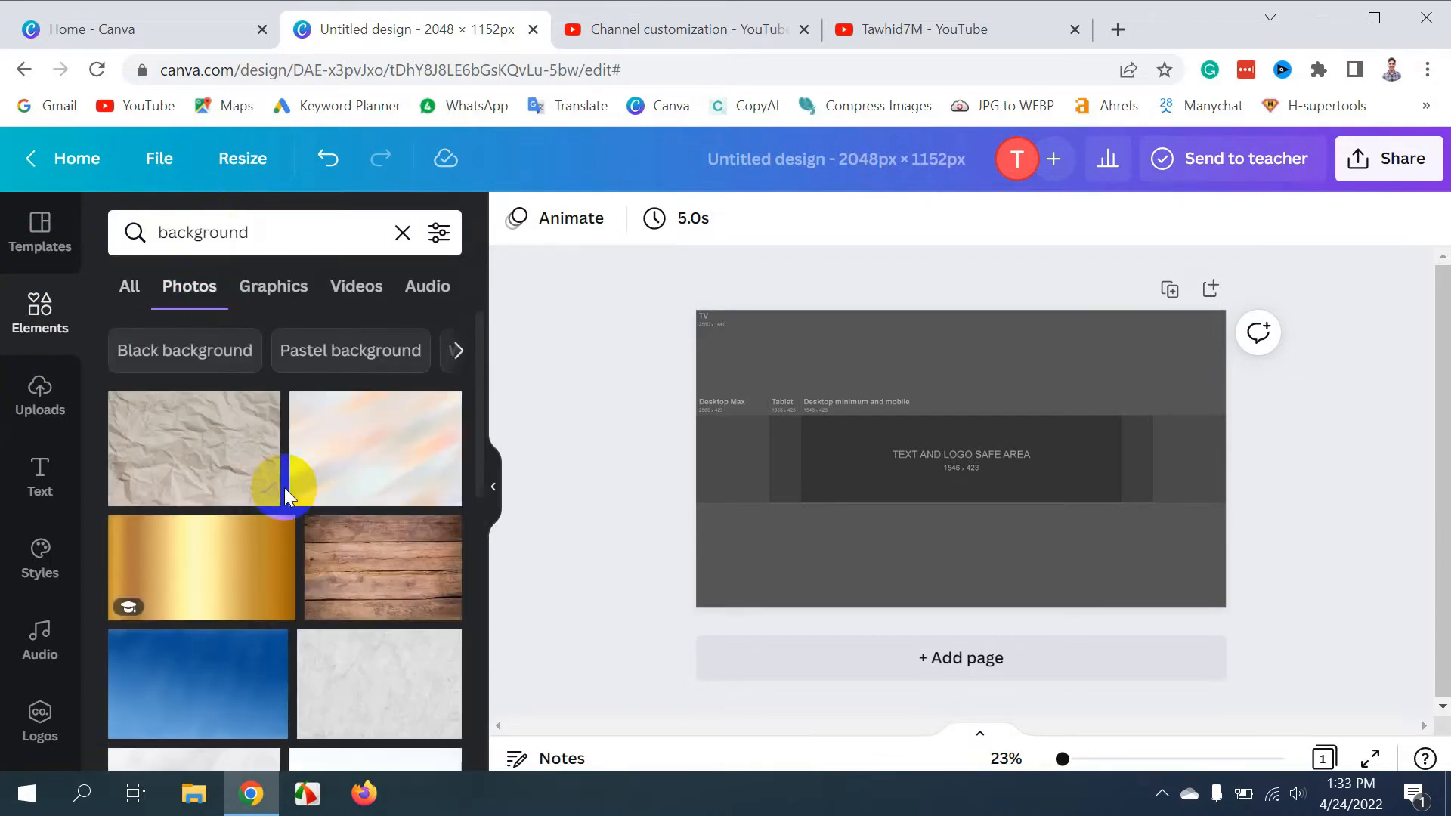
Find the black photo with a soft light beam among the background photos and add it to the banner page
{"action": "scroll", "coordinate": [277, 544], "scroll_direction": "down", "scroll_amount": 5}
{"action": "scroll", "coordinate": [278, 567], "scroll_direction": "down", "scroll_amount": 2}
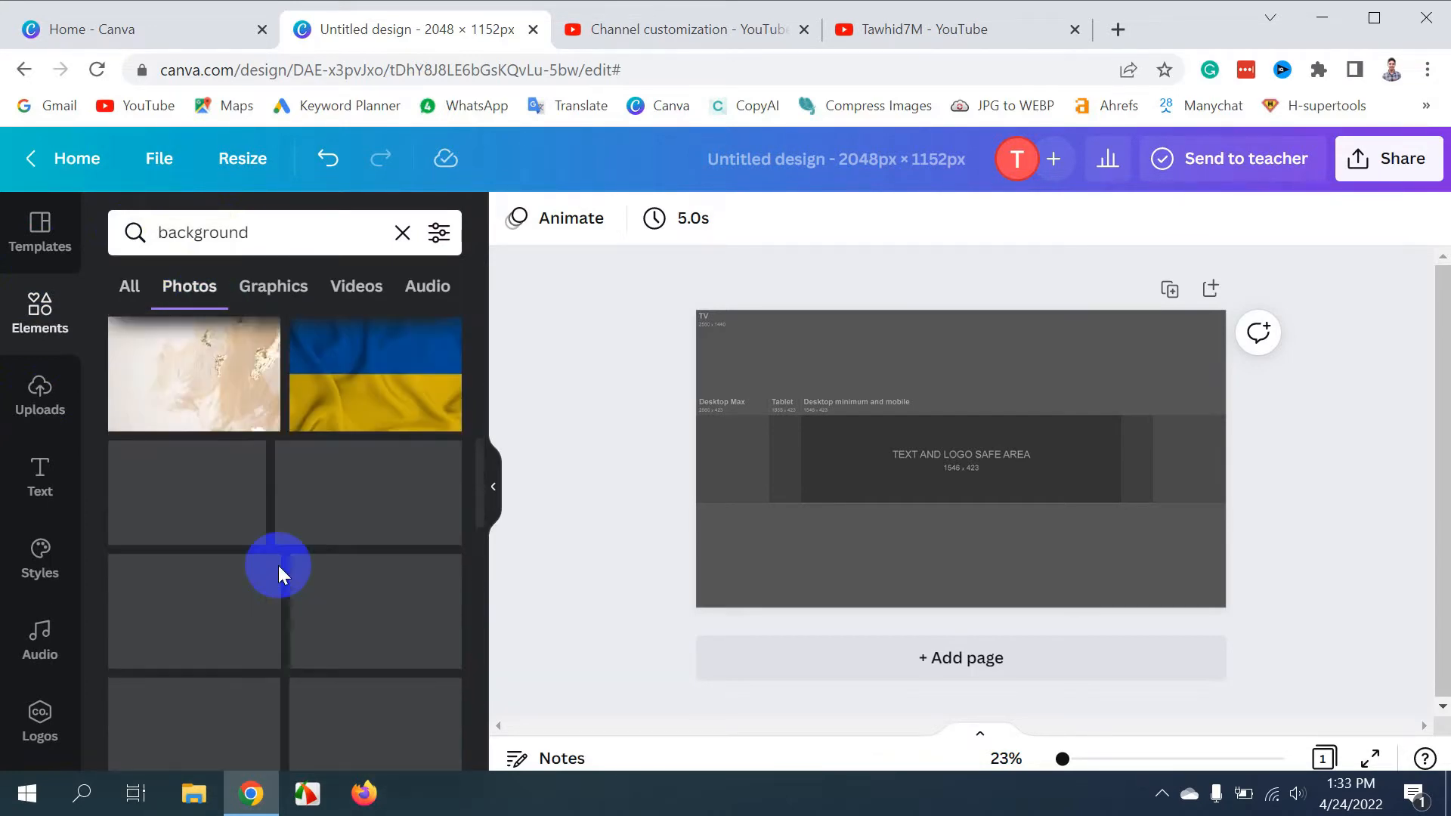
{"action": "scroll", "coordinate": [275, 571], "scroll_direction": "down", "scroll_amount": 3}
{"action": "scroll", "coordinate": [273, 567], "scroll_direction": "down", "scroll_amount": 6}
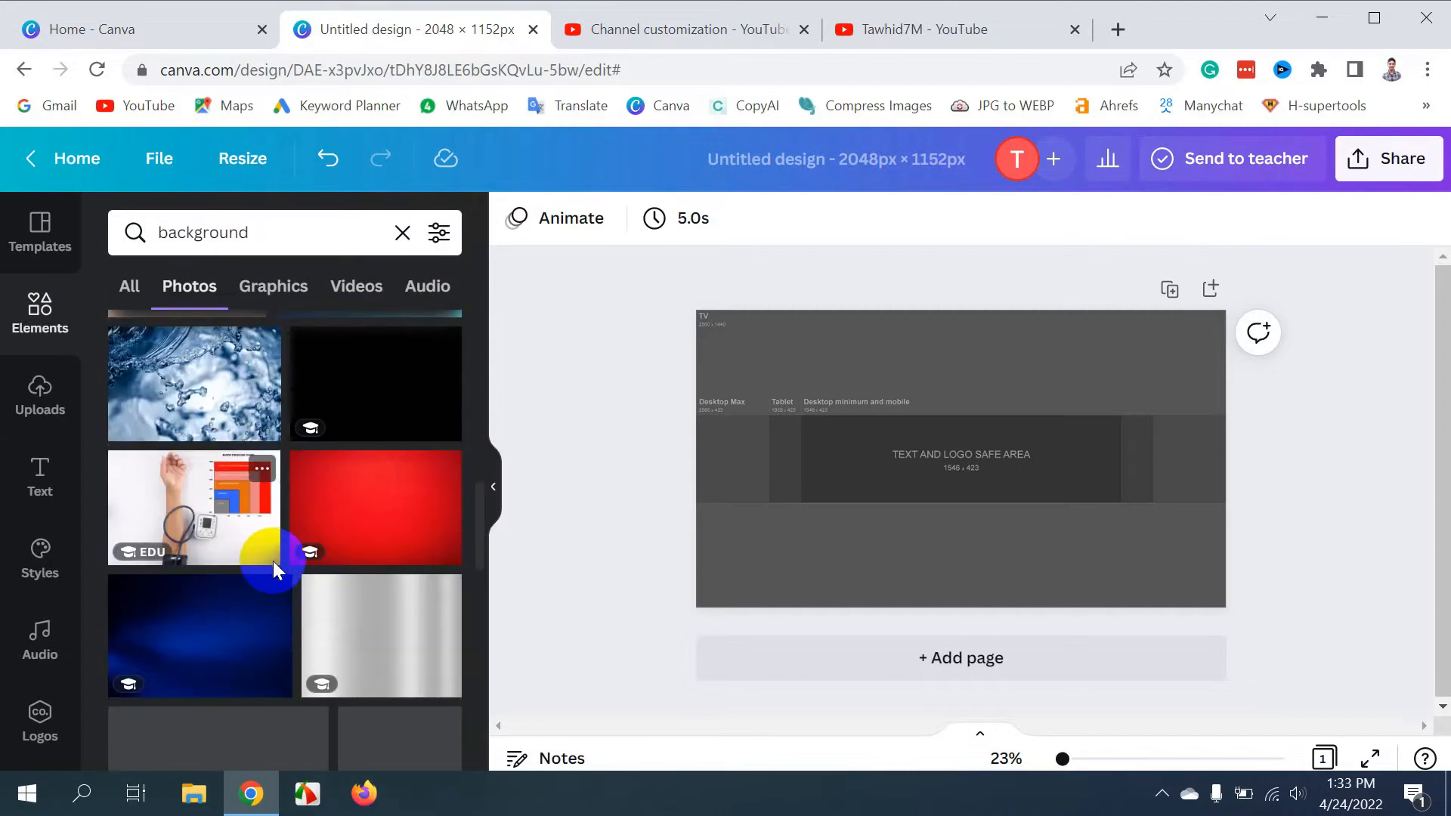
{"action": "scroll", "coordinate": [337, 540], "scroll_direction": "down", "scroll_amount": 6}
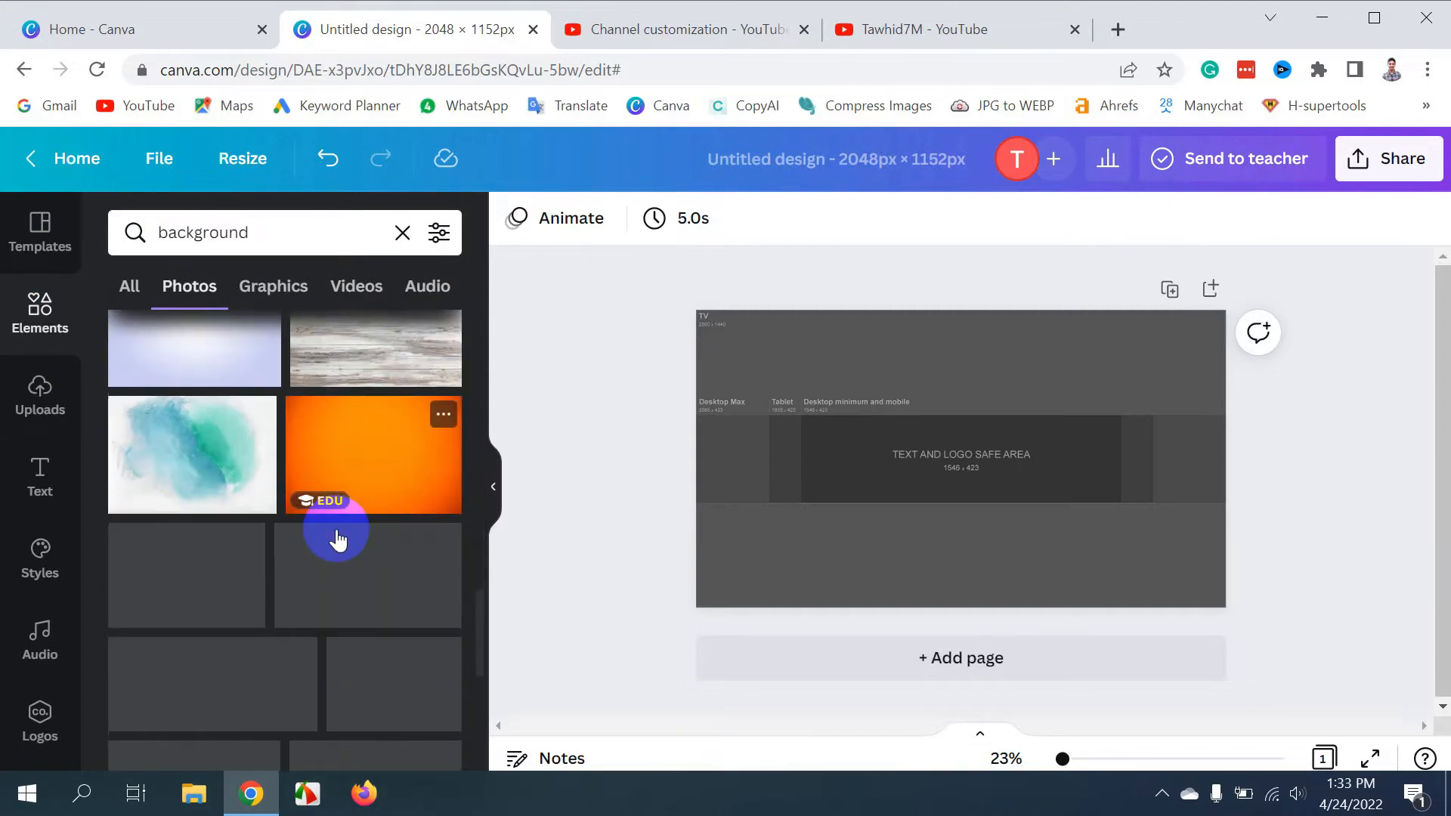
{"action": "scroll", "coordinate": [337, 538], "scroll_direction": "down", "scroll_amount": 4}
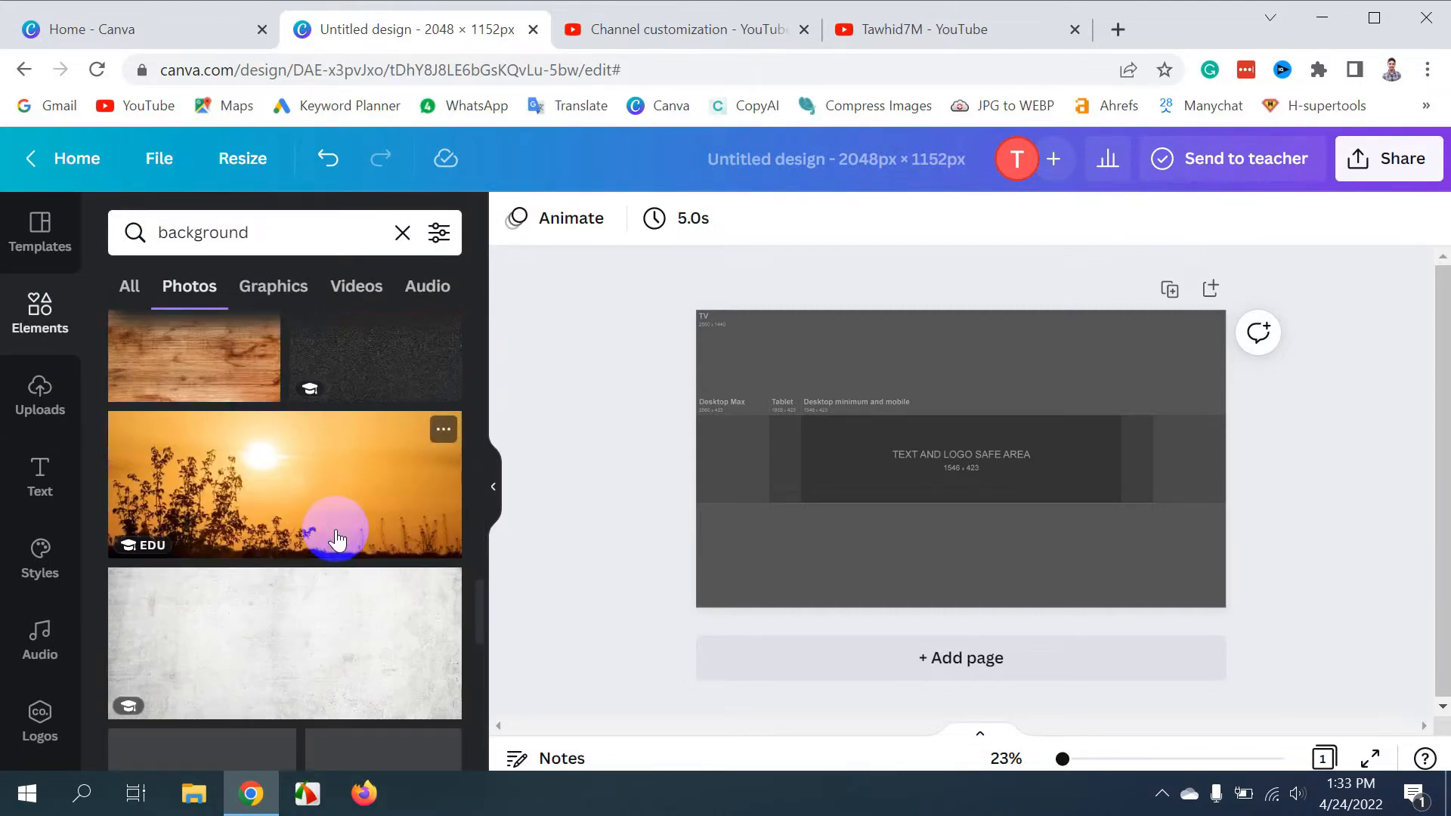
{"action": "scroll", "coordinate": [337, 540], "scroll_direction": "up", "scroll_amount": 6}
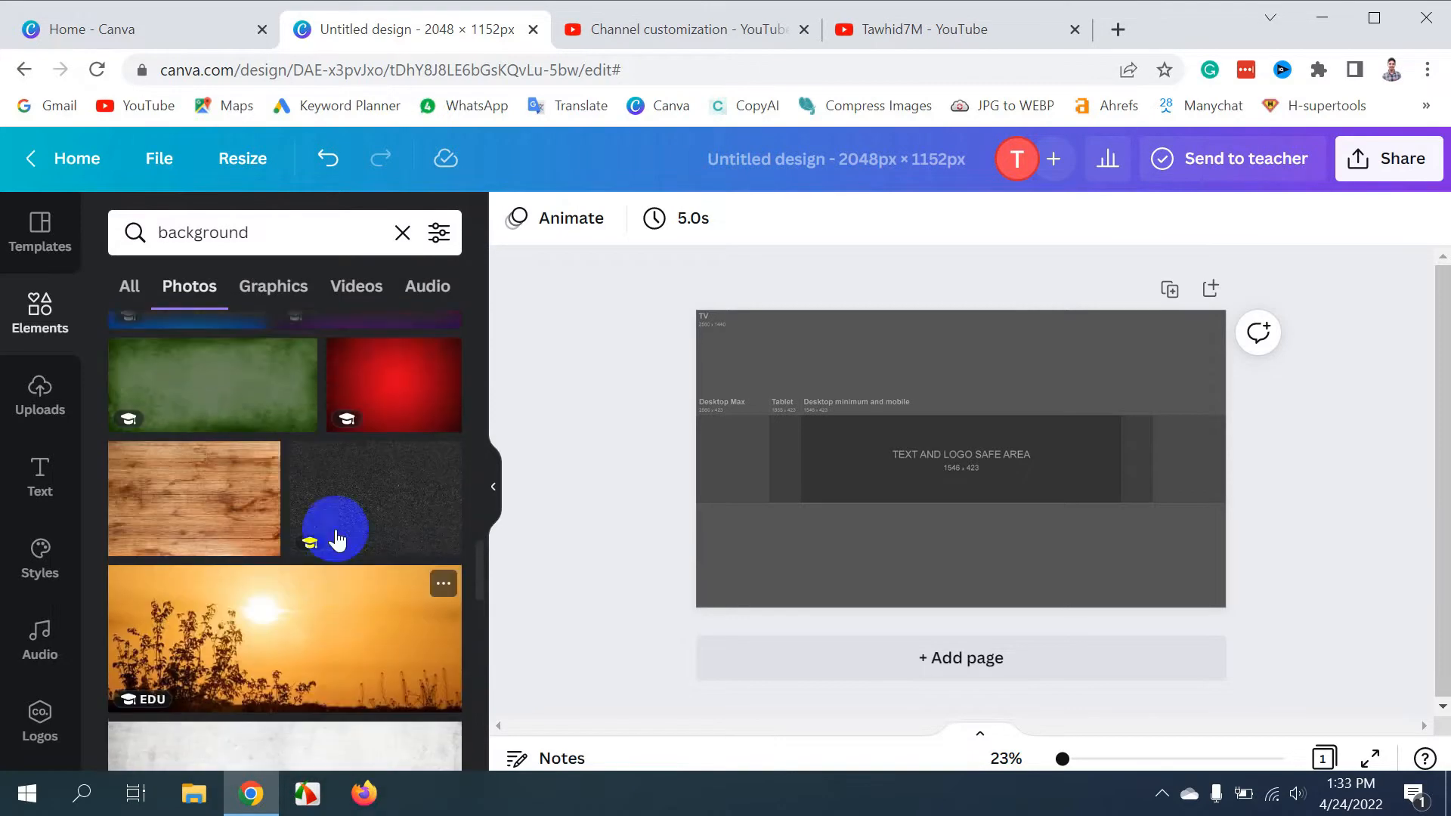
{"action": "scroll", "coordinate": [337, 539], "scroll_direction": "up", "scroll_amount": 3}
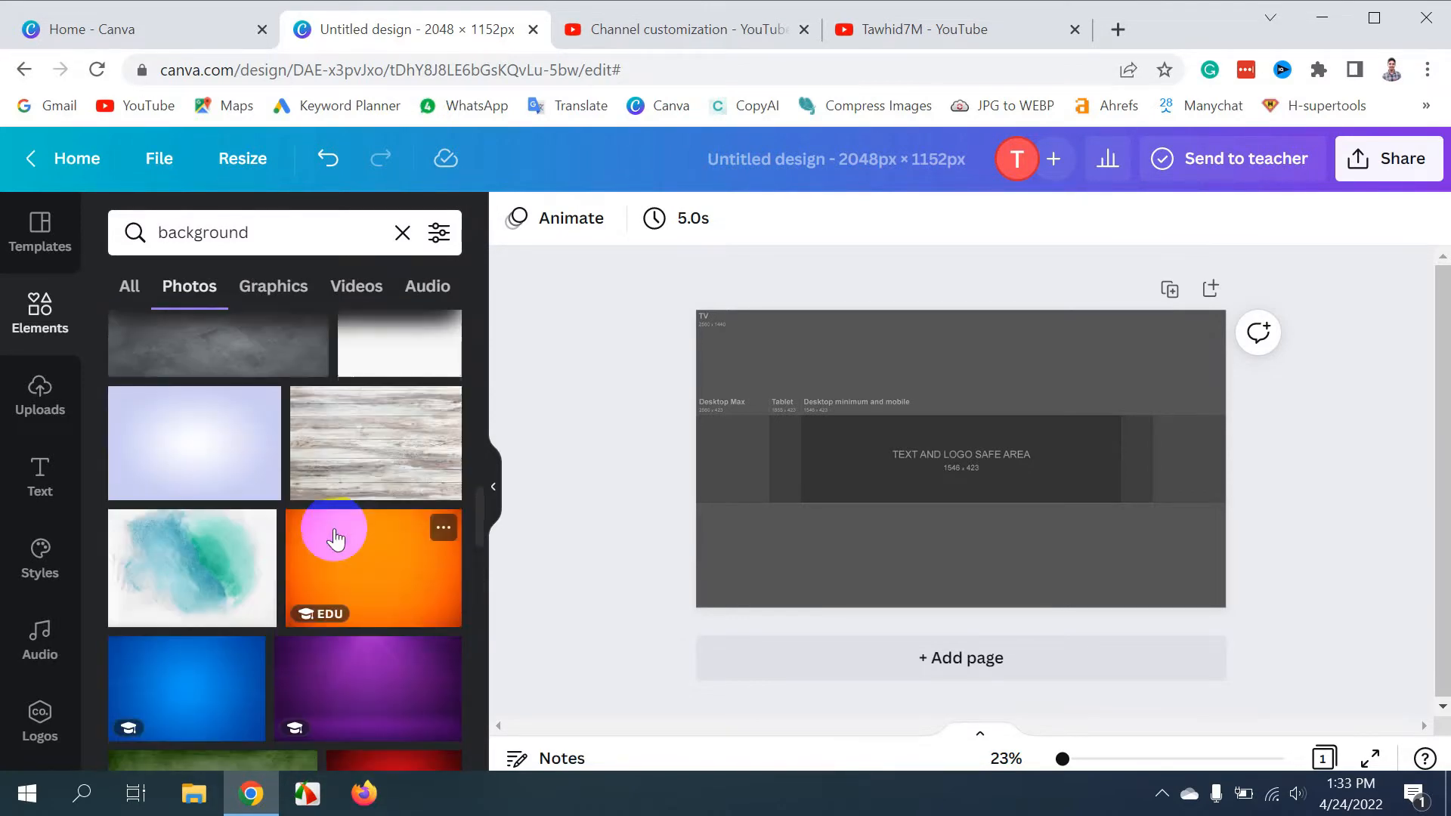
{"action": "scroll", "coordinate": [337, 539], "scroll_direction": "down", "scroll_amount": 7}
{"action": "scroll", "coordinate": [337, 540], "scroll_direction": "down", "scroll_amount": 5}
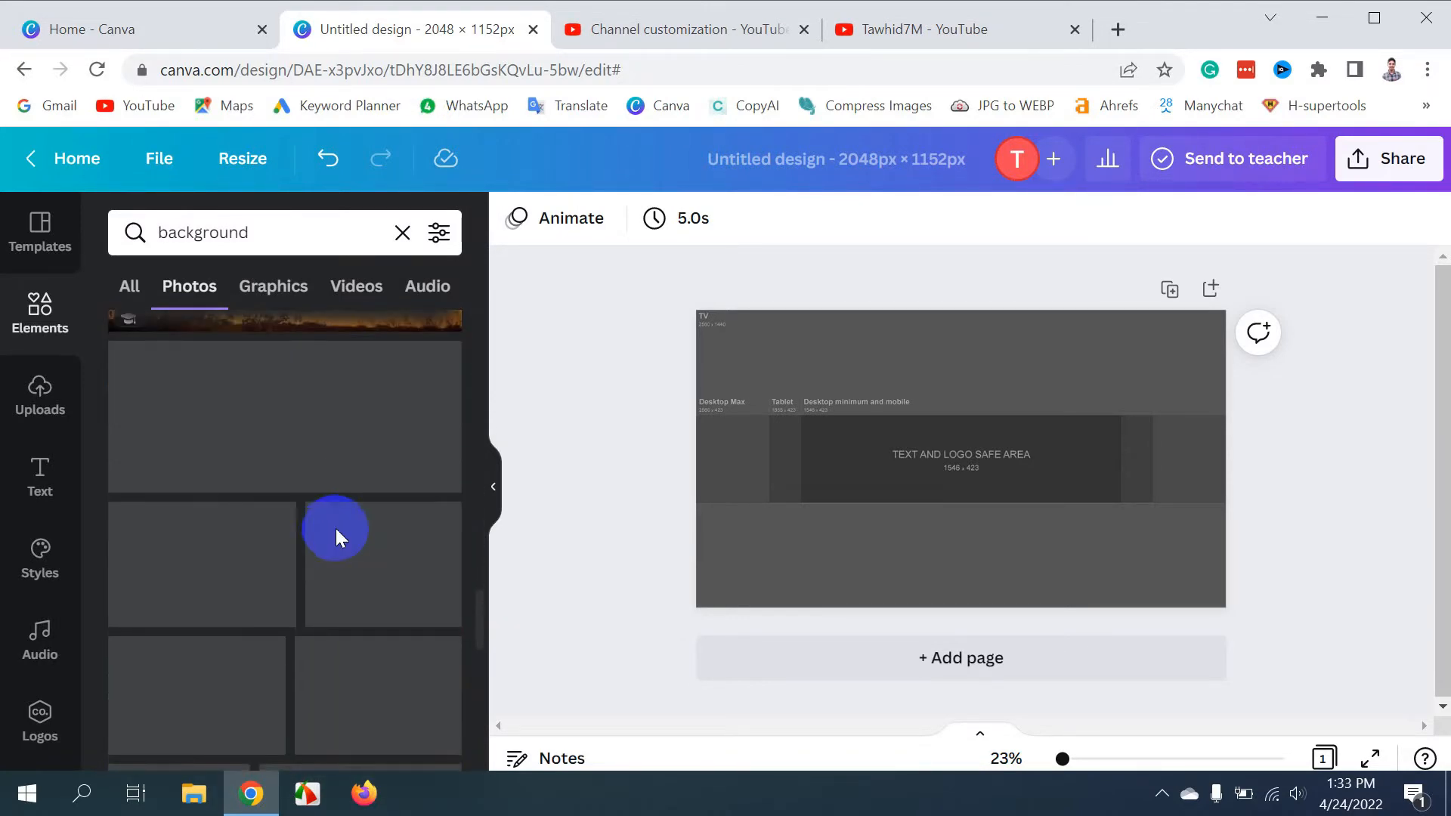
{"action": "scroll", "coordinate": [337, 539], "scroll_direction": "down", "scroll_amount": 5}
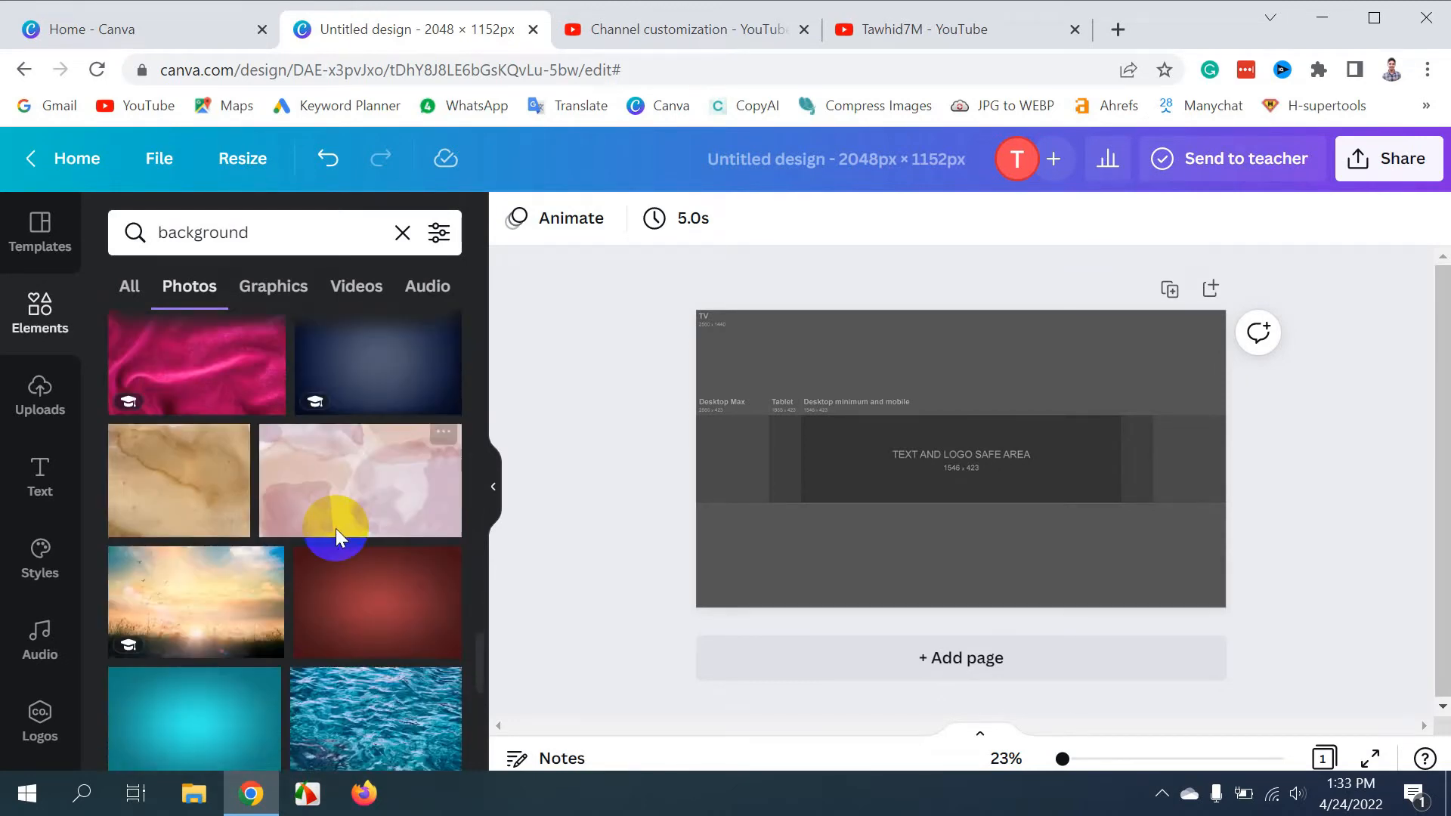
{"action": "scroll", "coordinate": [337, 540], "scroll_direction": "up", "scroll_amount": 5}
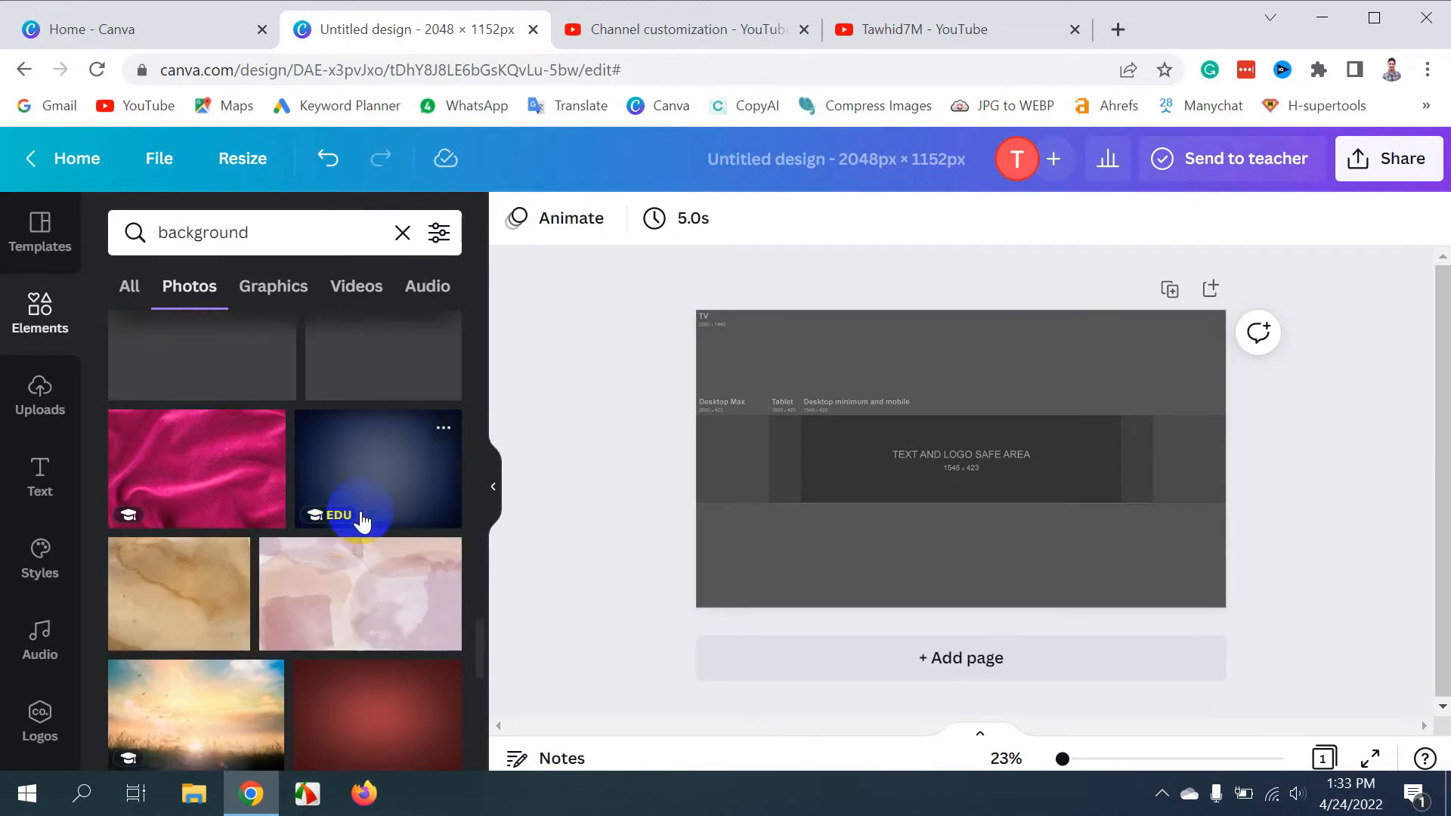
{"action": "scroll", "coordinate": [421, 469], "scroll_direction": "up", "scroll_amount": 2}
{"action": "scroll", "coordinate": [421, 468], "scroll_direction": "down", "scroll_amount": 4}
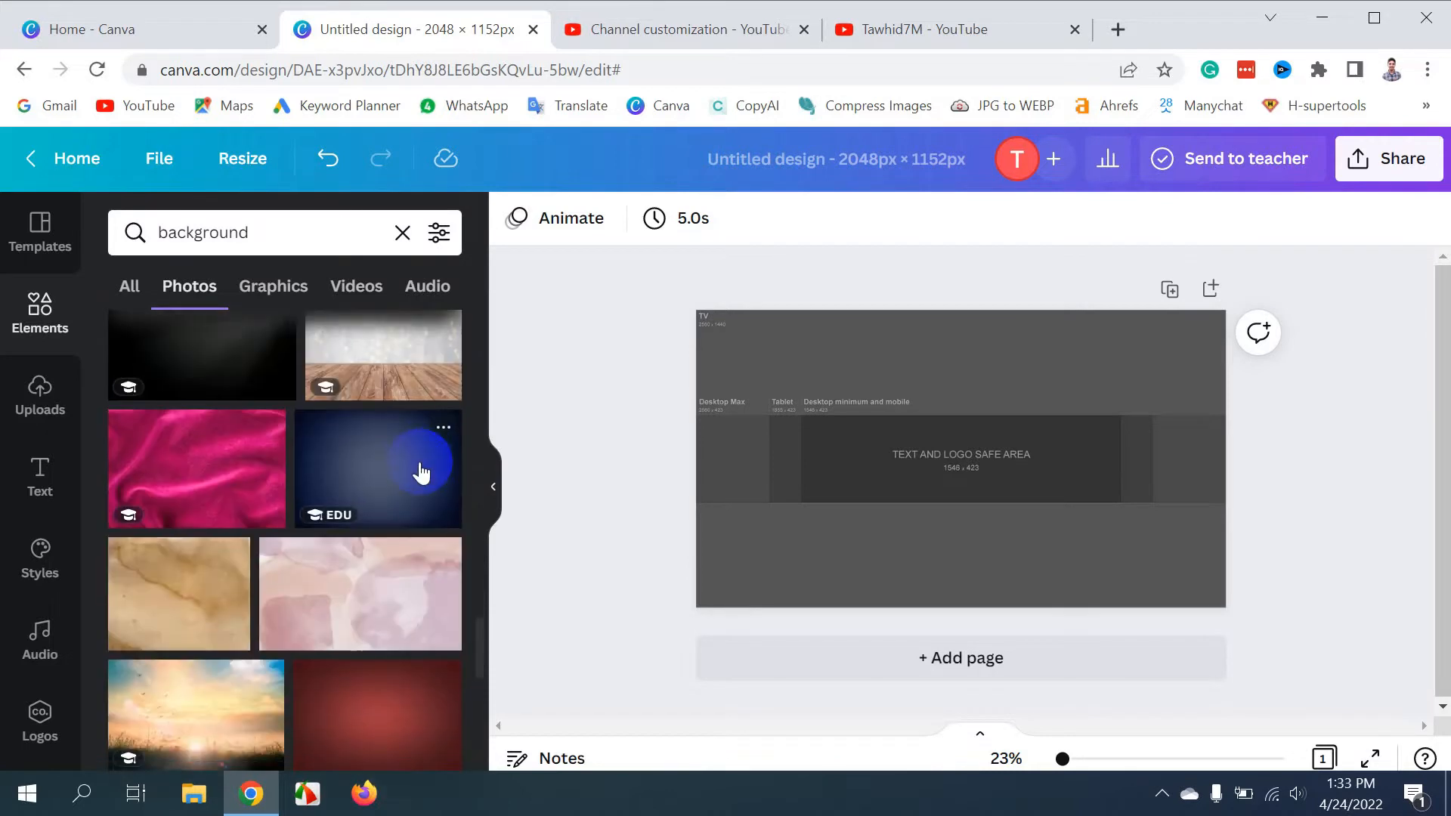
{"action": "scroll", "coordinate": [421, 468], "scroll_direction": "up", "scroll_amount": 2}
{"action": "left_click", "coordinate": [199, 453]}
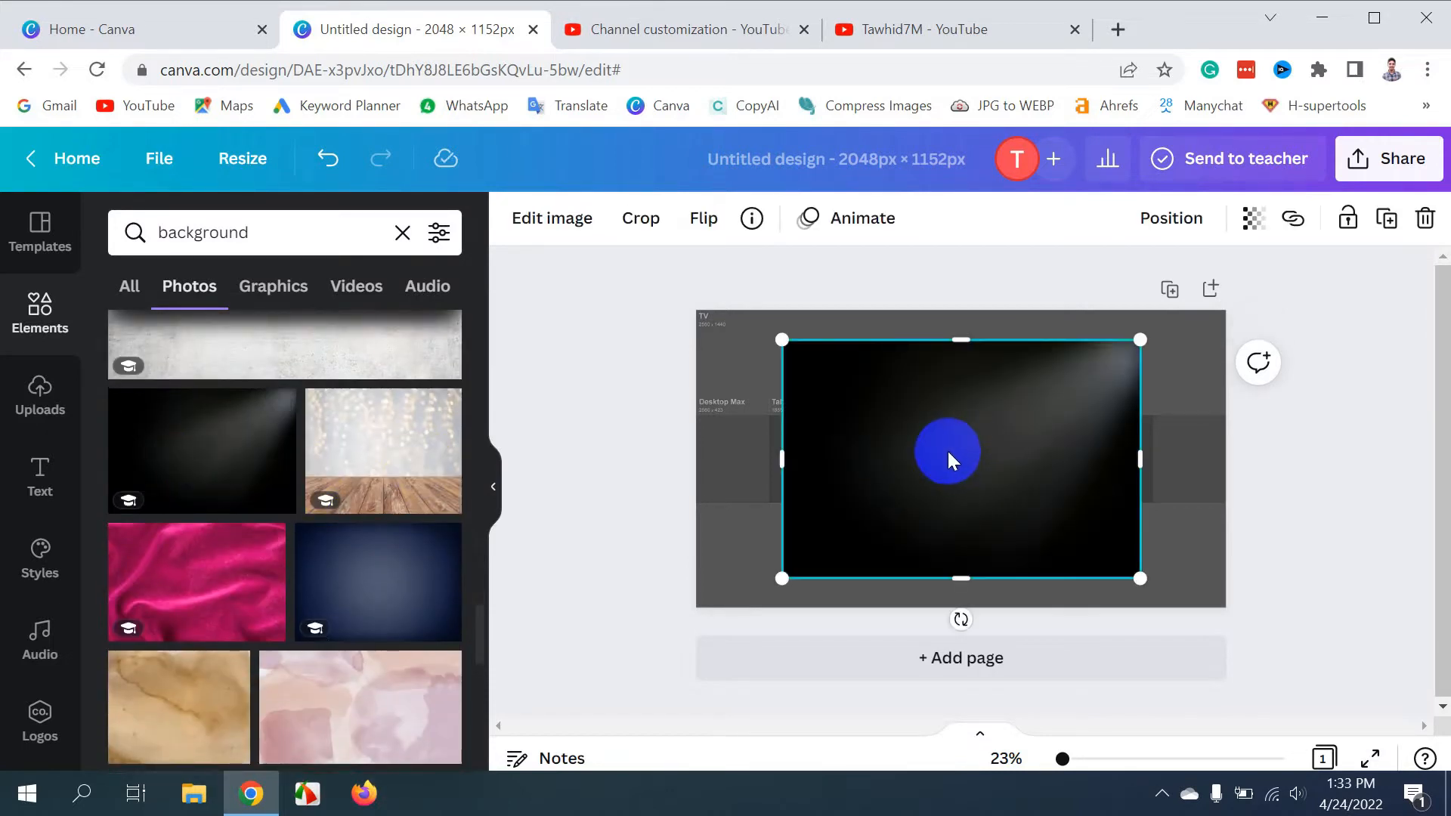
Crop and stretch the black photo into a strip that exactly covers the template's tablet-width band around the text and logo safe area
{"action": "left_click_drag", "start_coordinate": [953, 338], "coordinate": [943, 412]}
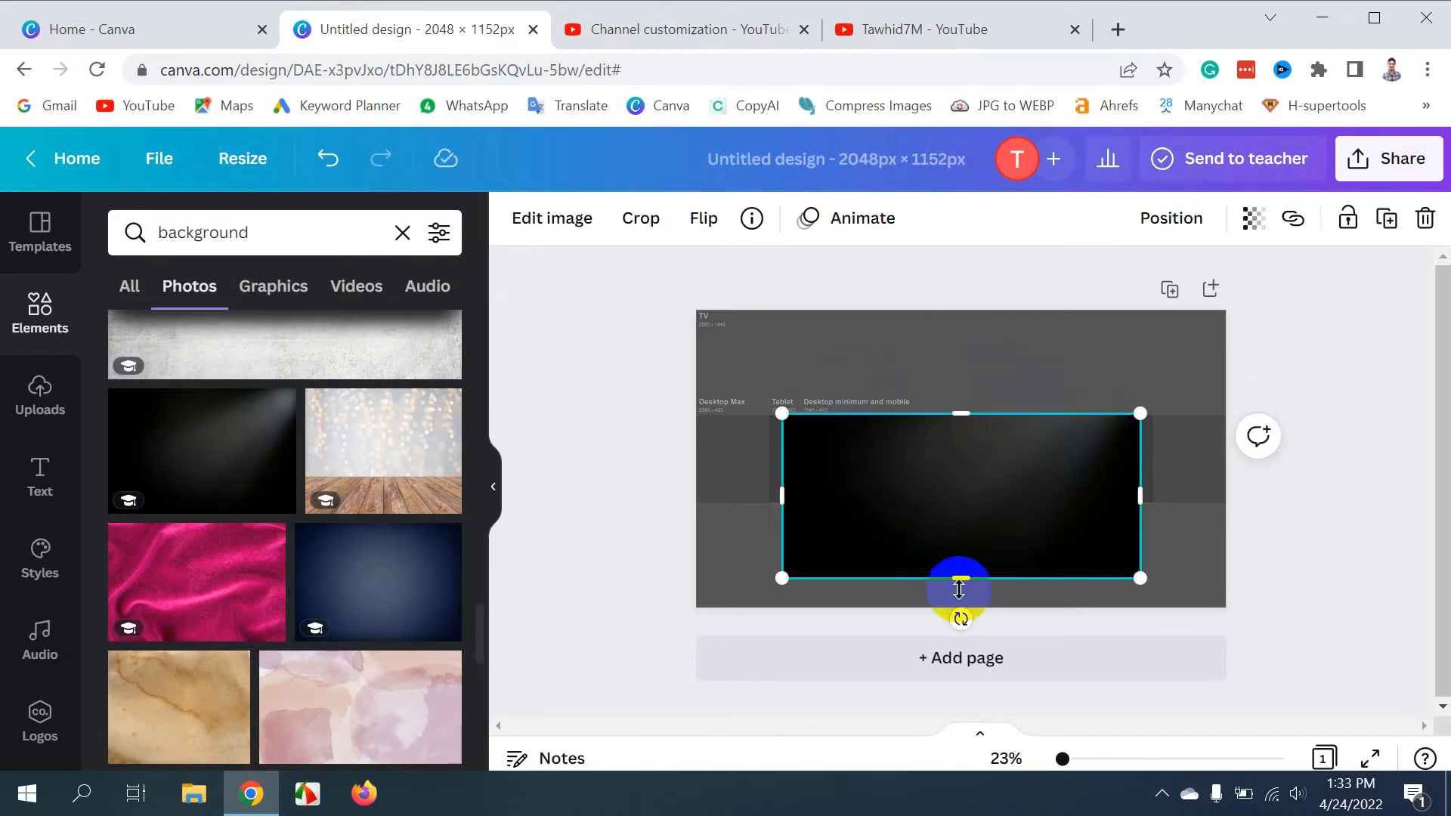
{"action": "left_click_drag", "start_coordinate": [963, 582], "coordinate": [960, 506]}
{"action": "left_click_drag", "start_coordinate": [1140, 454], "coordinate": [1151, 454]}
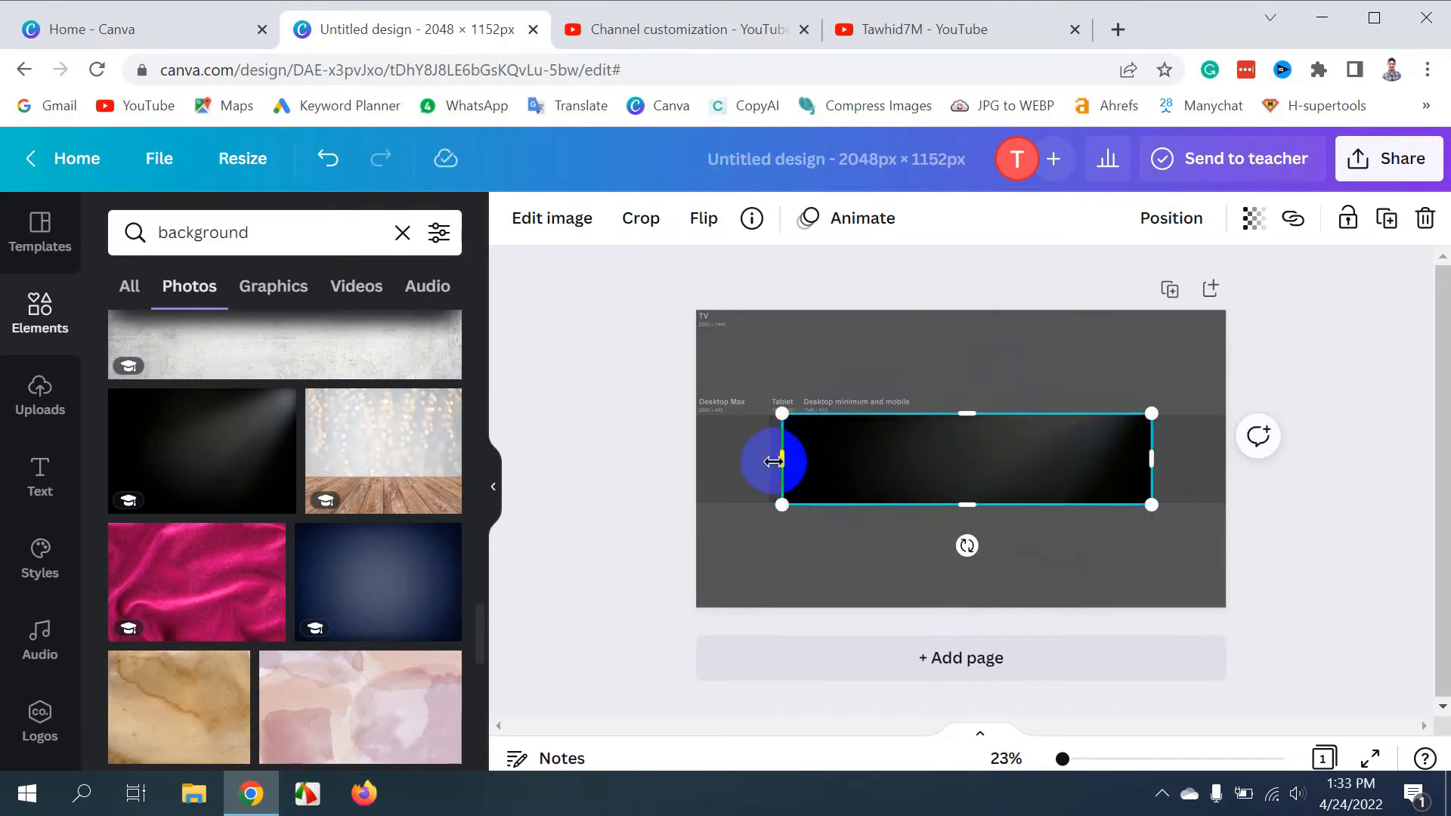
{"action": "left_click_drag", "start_coordinate": [782, 459], "coordinate": [770, 458]}
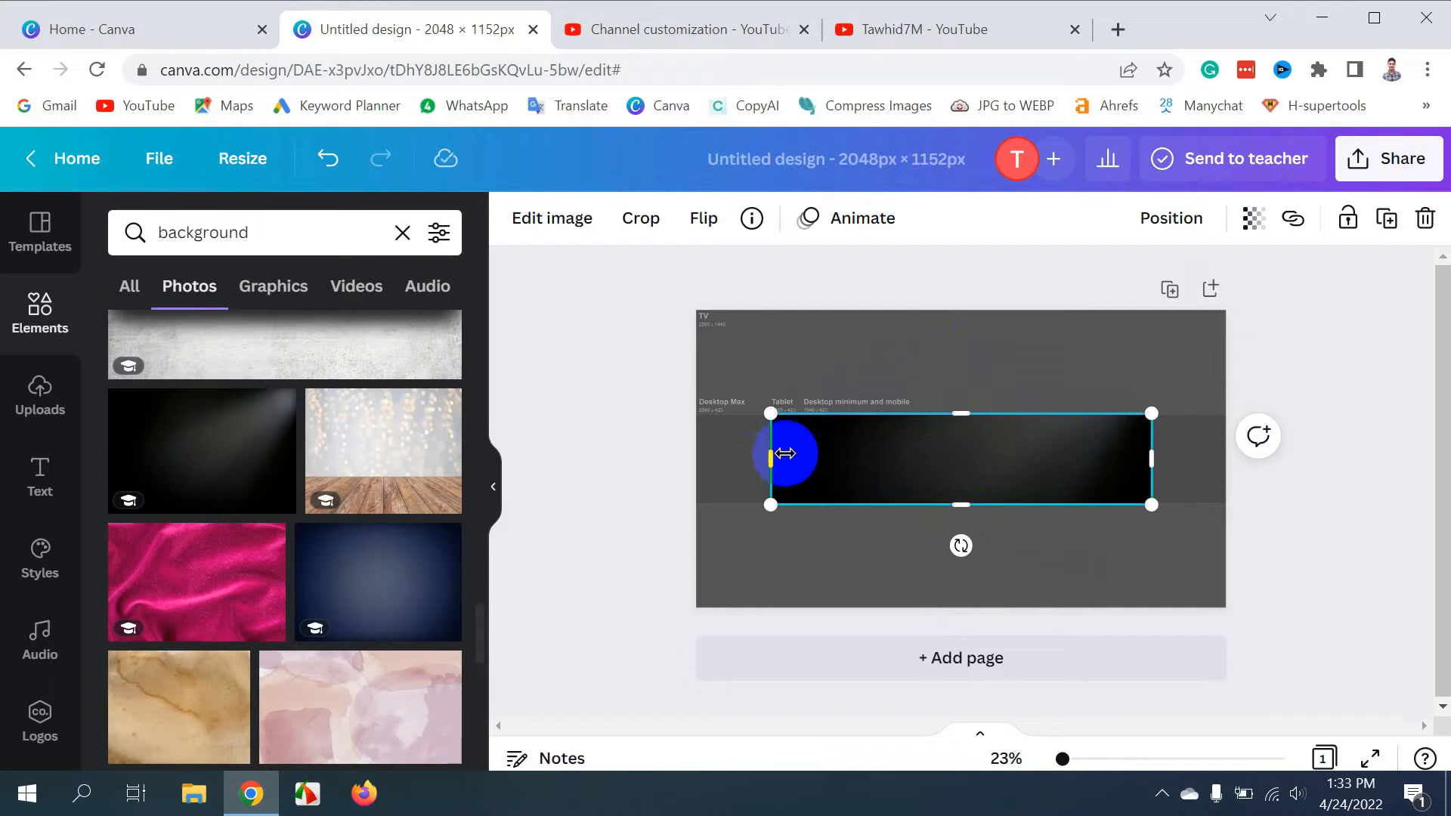
{"action": "left_click", "coordinate": [1310, 546]}
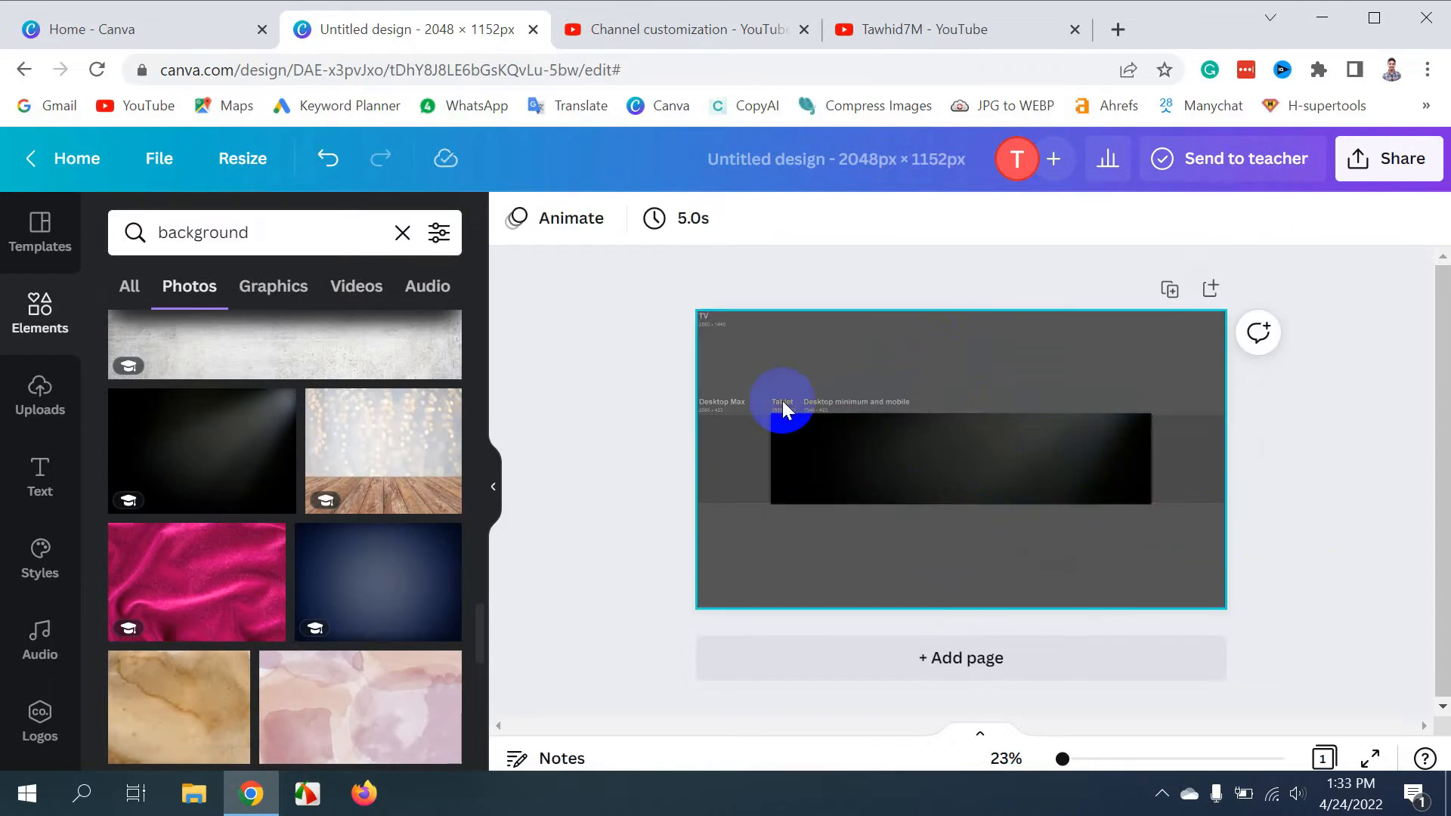
{"action": "left_click", "coordinate": [960, 444]}
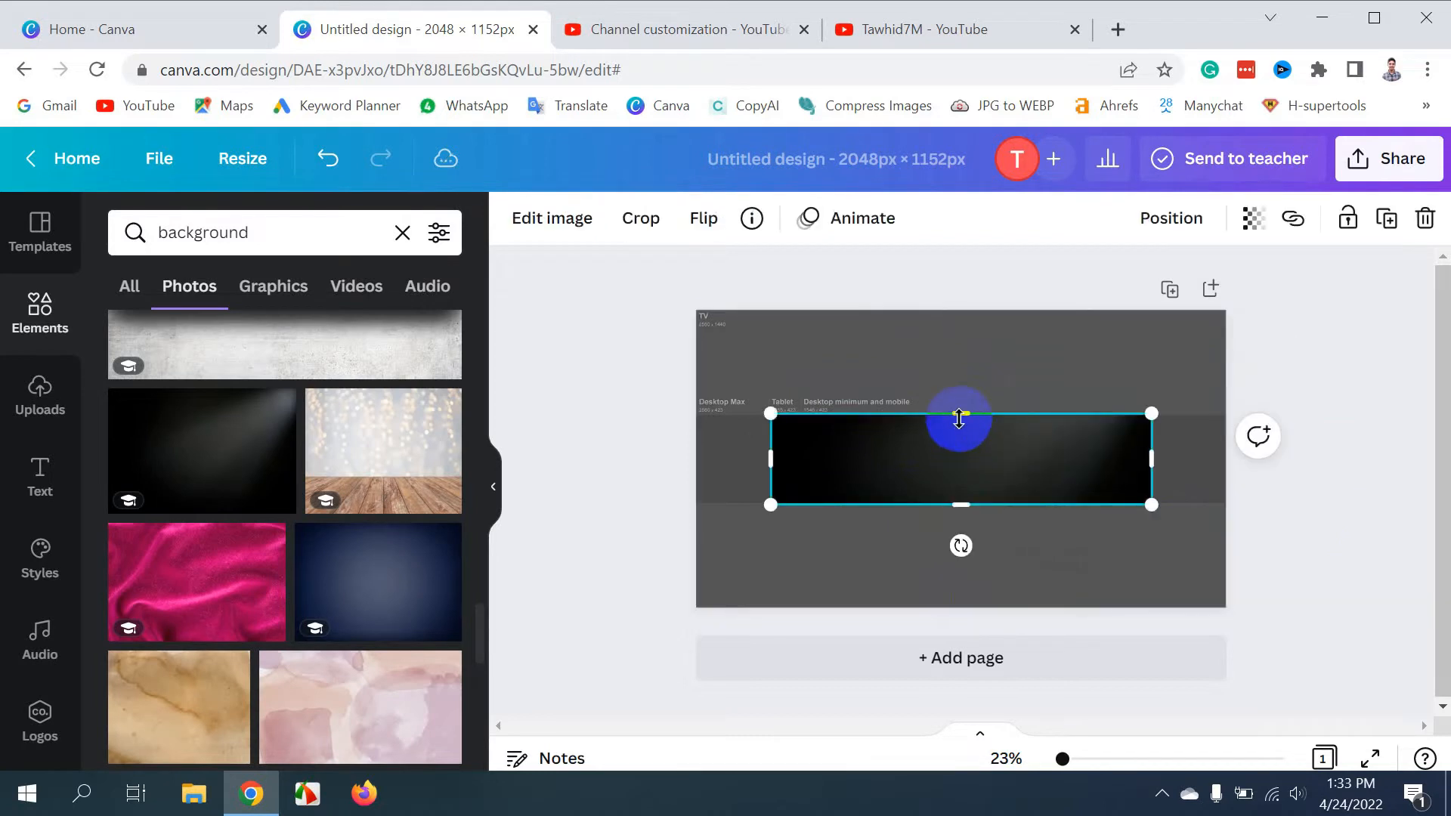
{"action": "left_click_drag", "start_coordinate": [960, 413], "coordinate": [961, 415]}
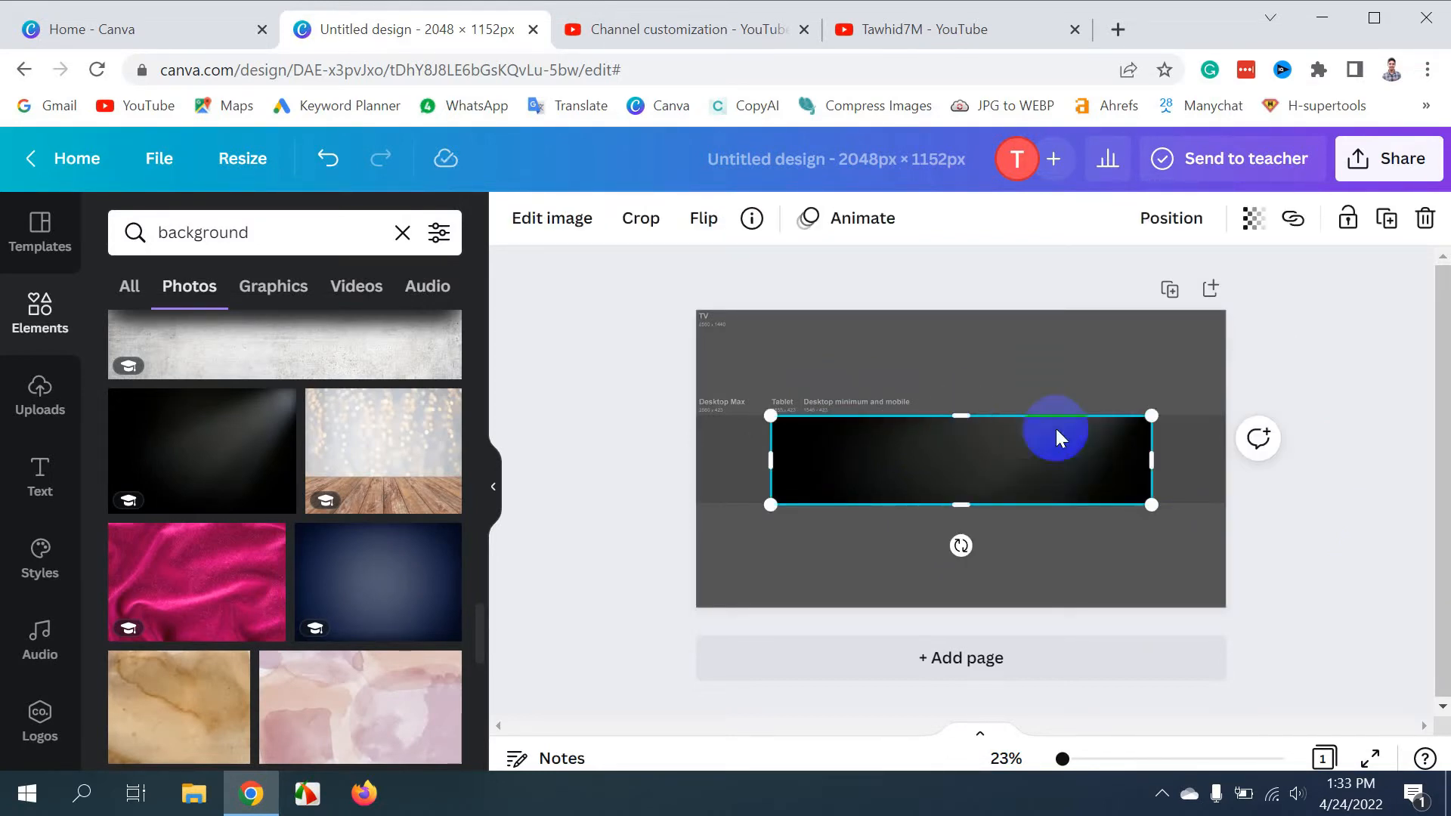
{"action": "left_click", "coordinate": [1336, 506]}
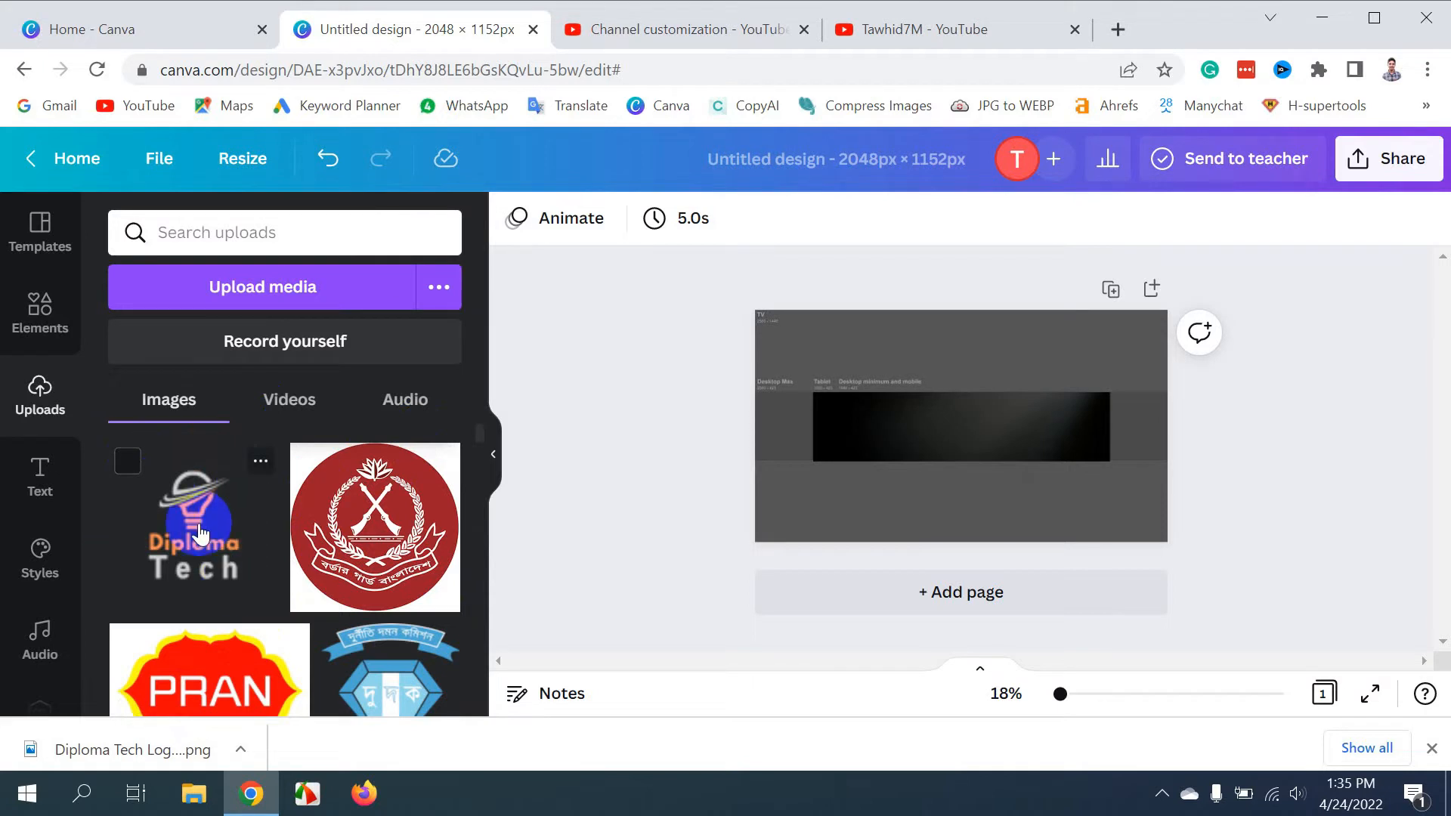
{"action": "left_click", "coordinate": [1432, 749]}
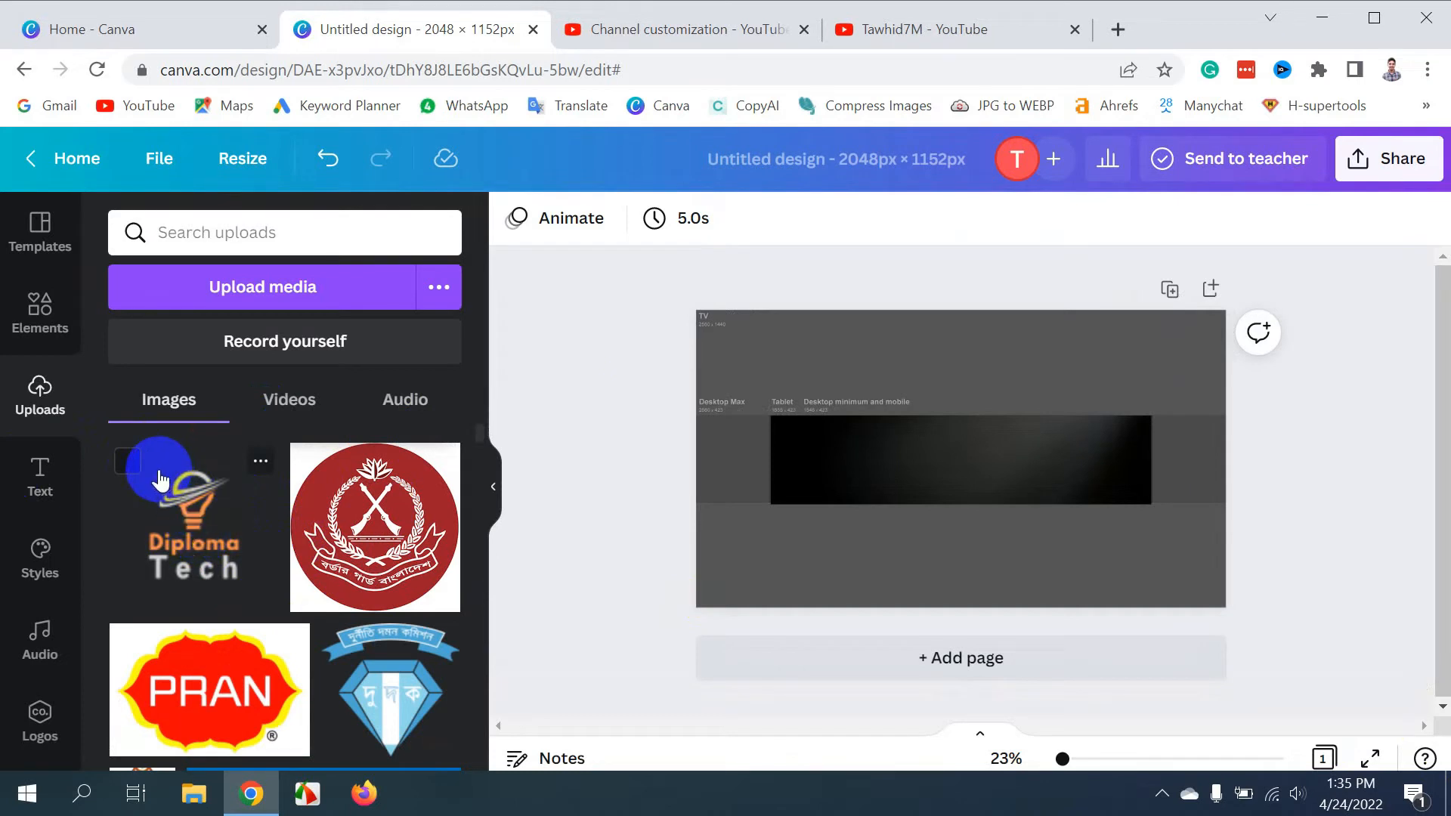
{"action": "left_click_drag", "start_coordinate": [160, 478], "coordinate": [837, 474]}
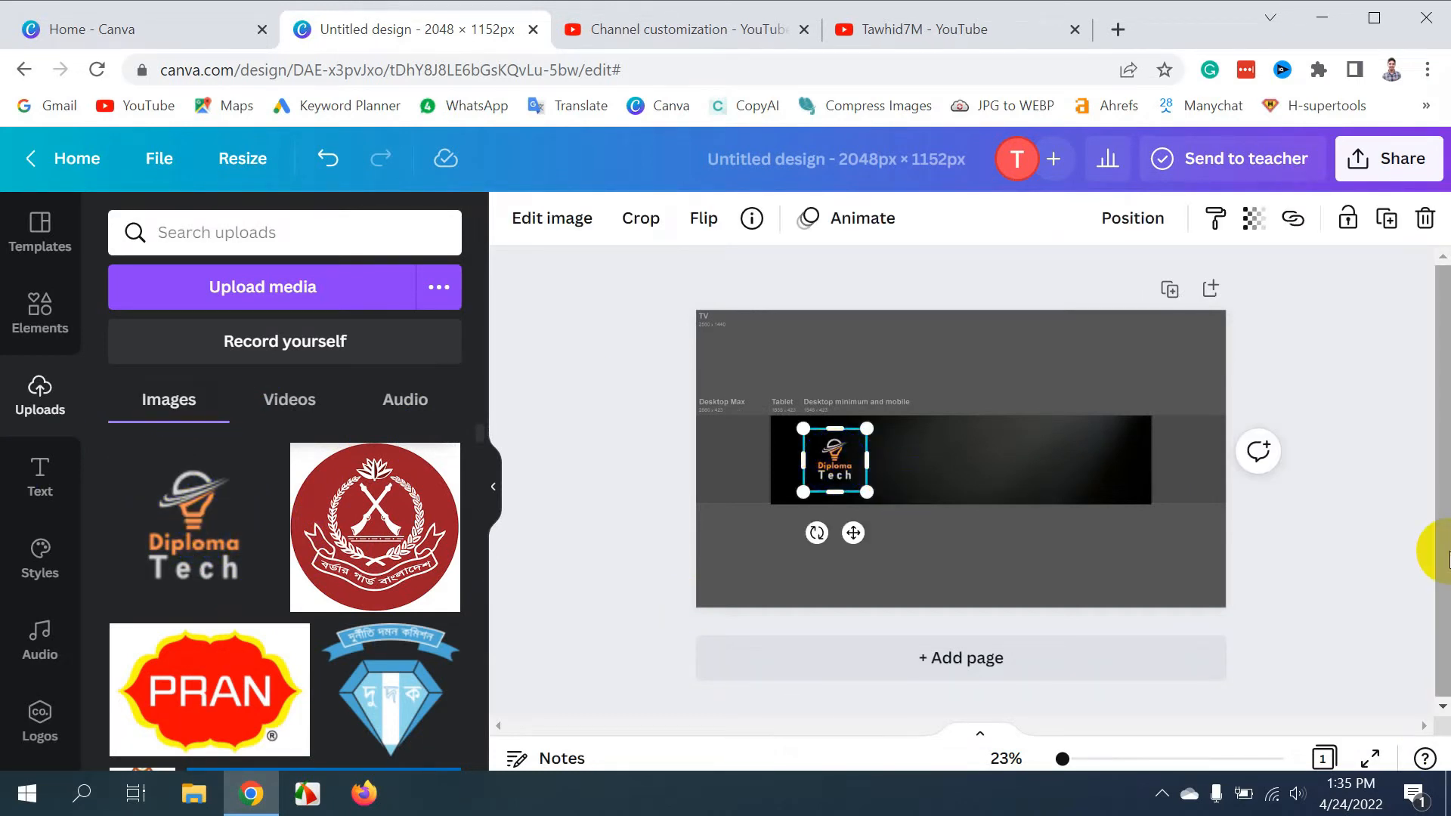
{"action": "key", "text": "Delete"}
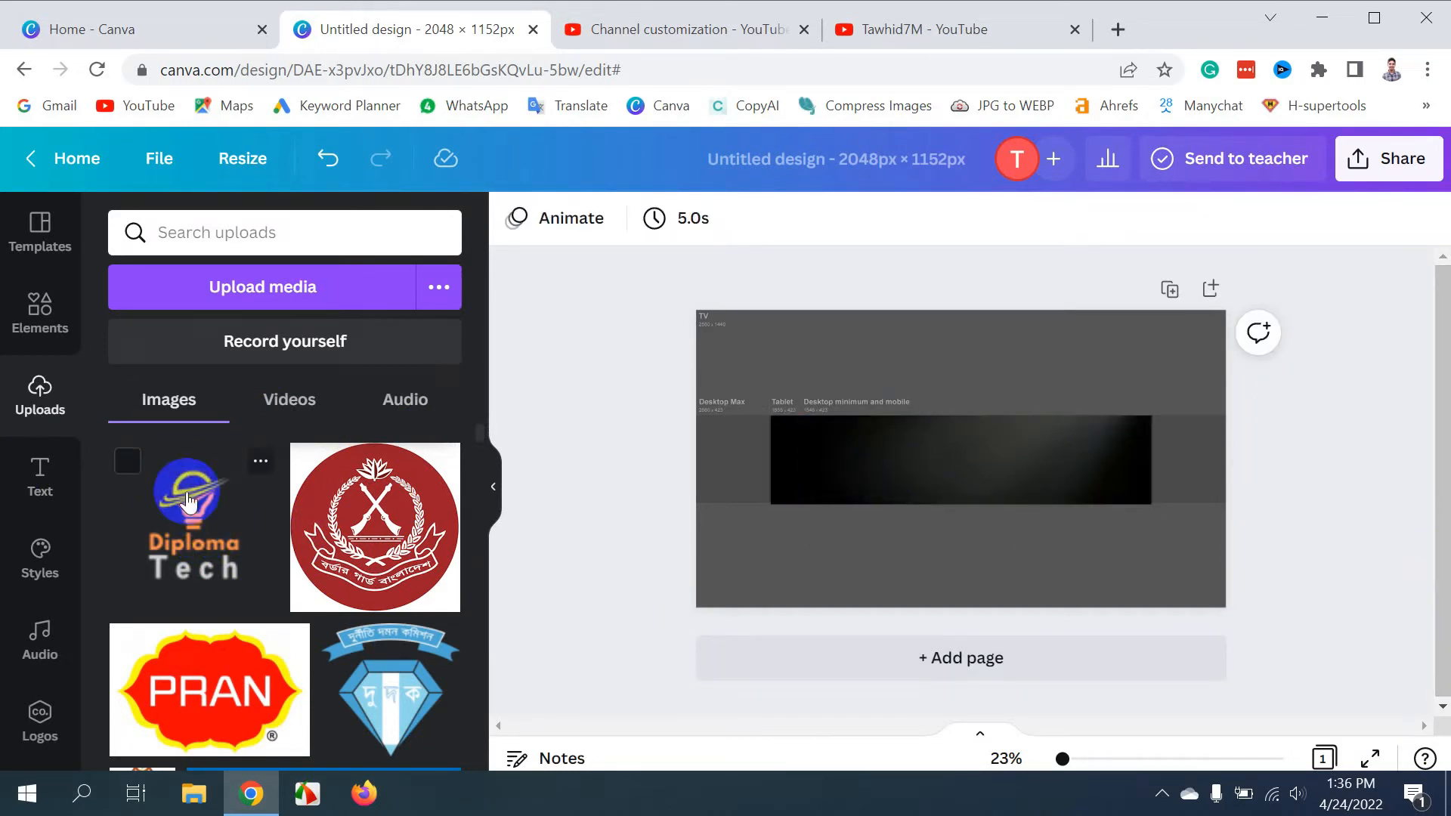
Open the Diploma Tech Logo design from the recent designs and copy its light-bulb graphic
{"action": "left_click", "coordinate": [91, 27]}
{"action": "mouse_move", "coordinate": [333, 167]}
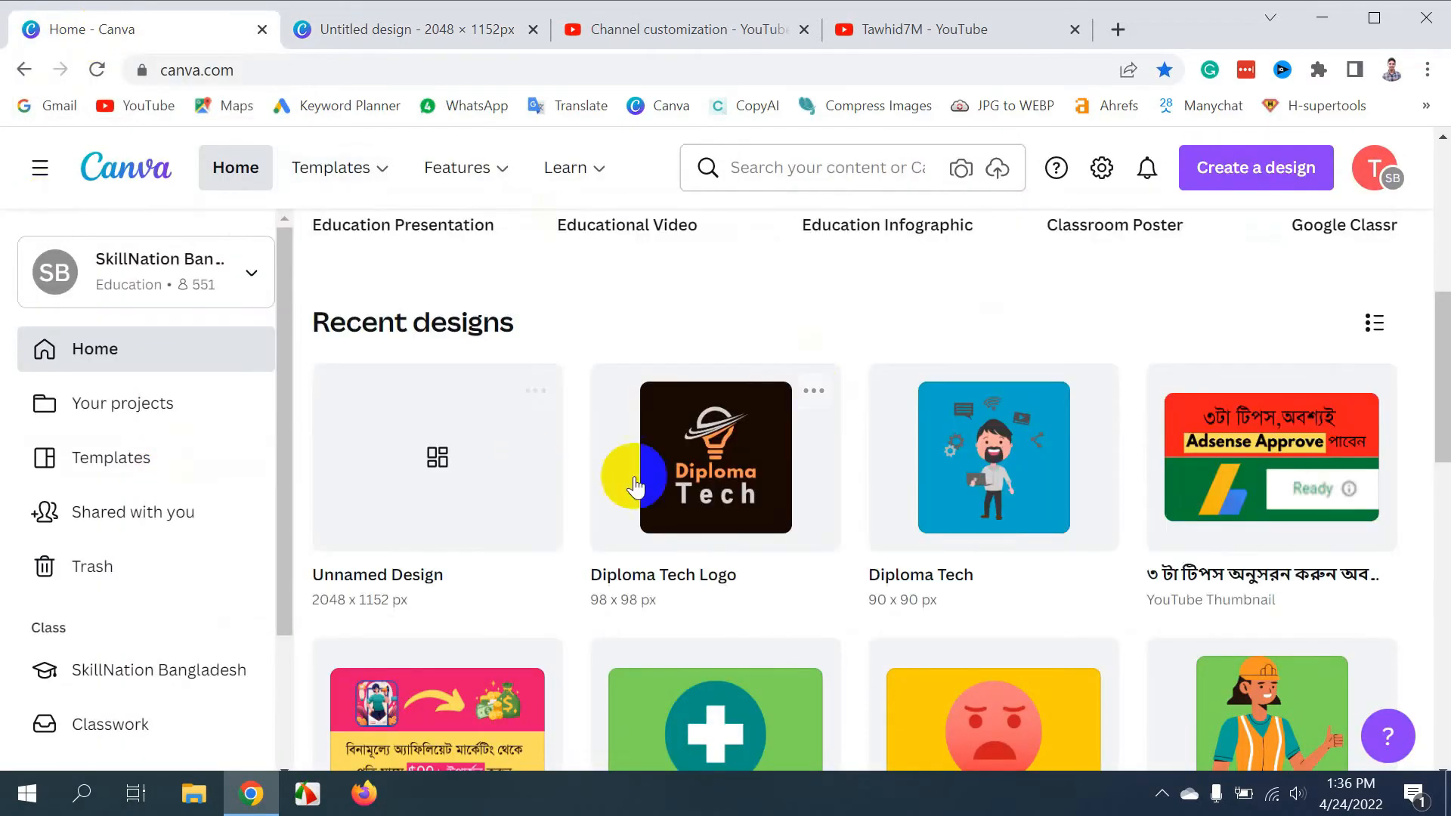
{"action": "left_click", "coordinate": [716, 461]}
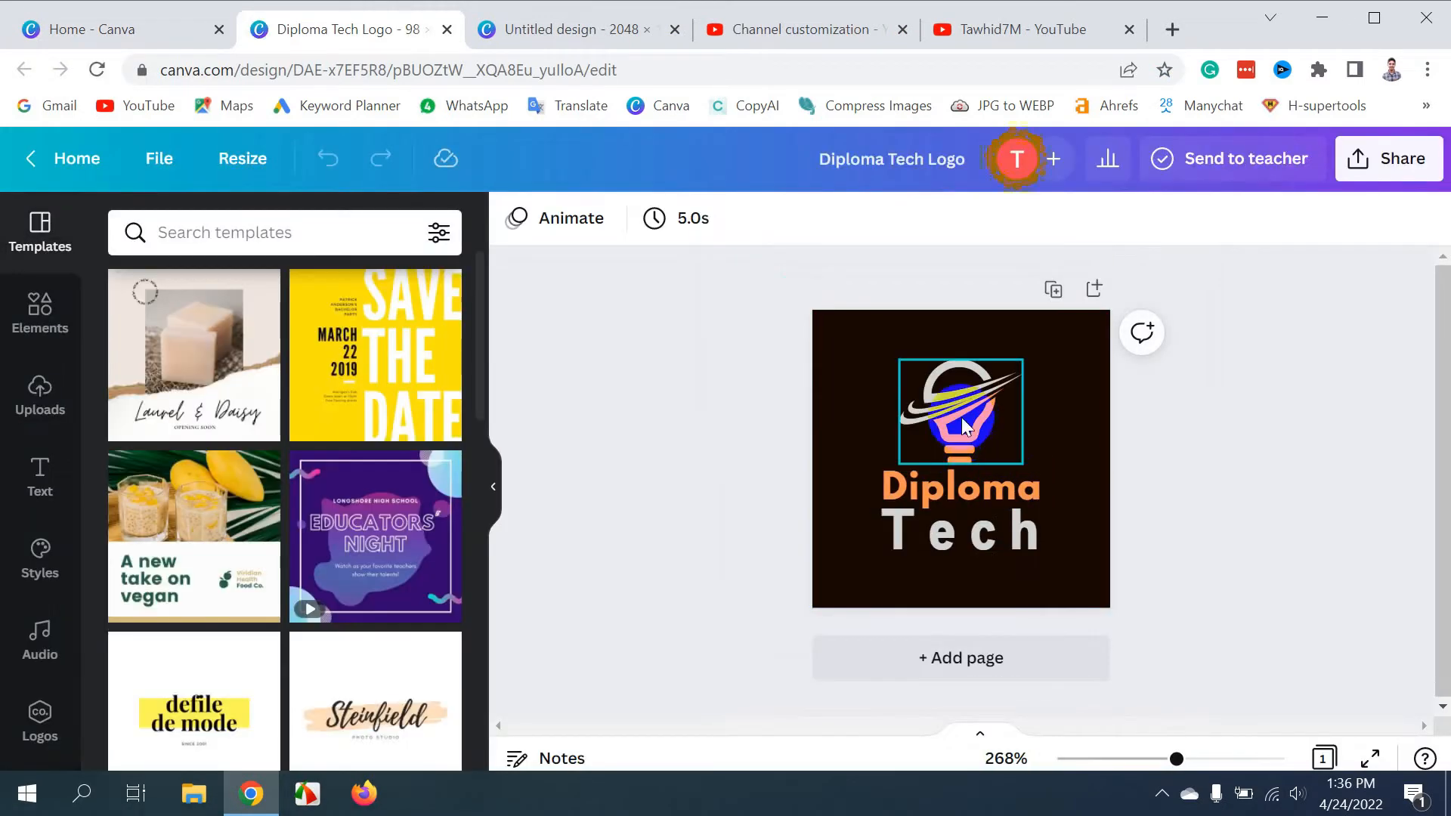
{"action": "left_click", "coordinate": [962, 422]}
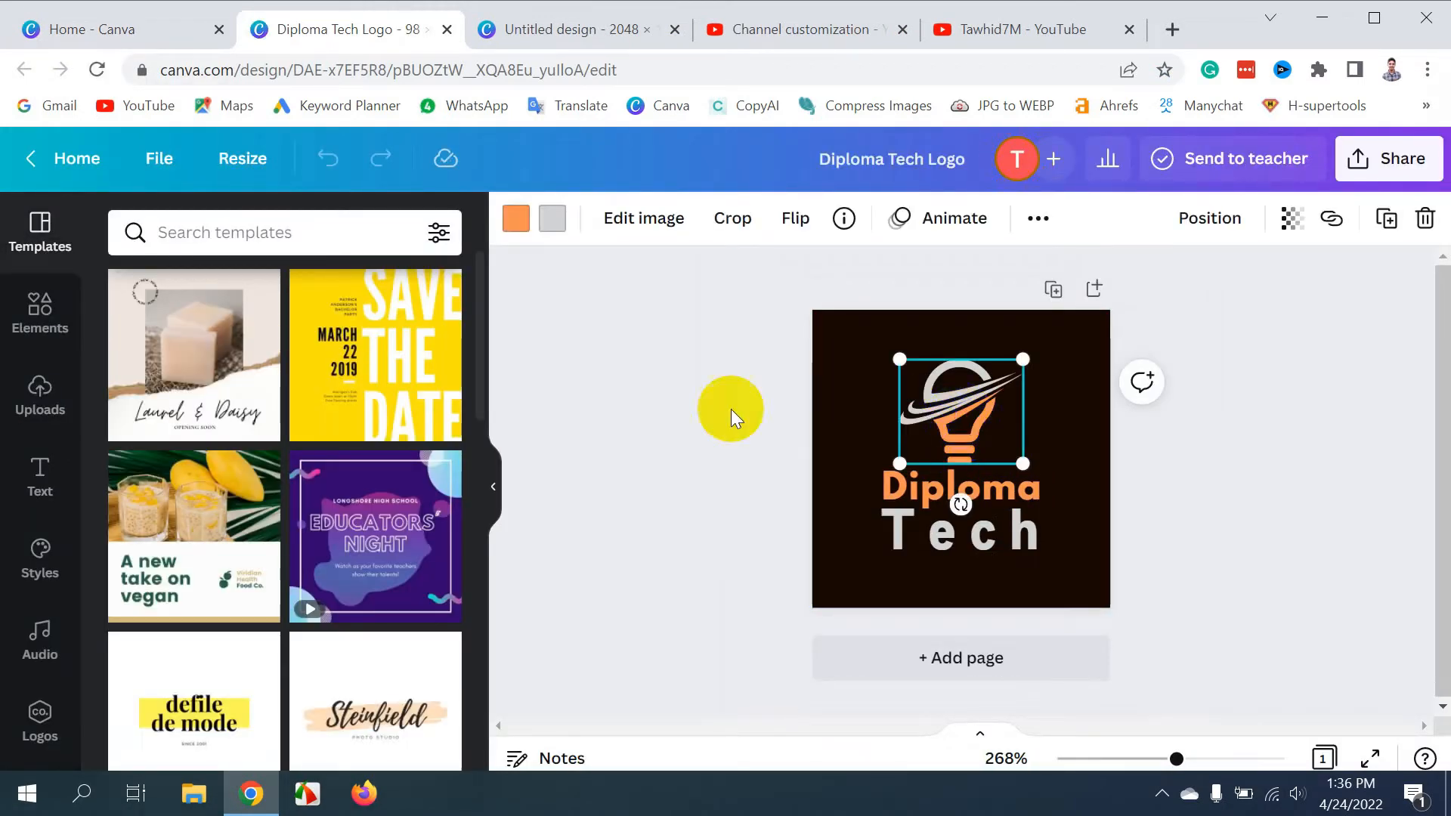
Paste the light-bulb graphic into the banner design, enlarge it and place it on the left part of the black strip
{"action": "left_click", "coordinate": [519, 31]}
{"action": "left_click", "coordinate": [823, 455]}
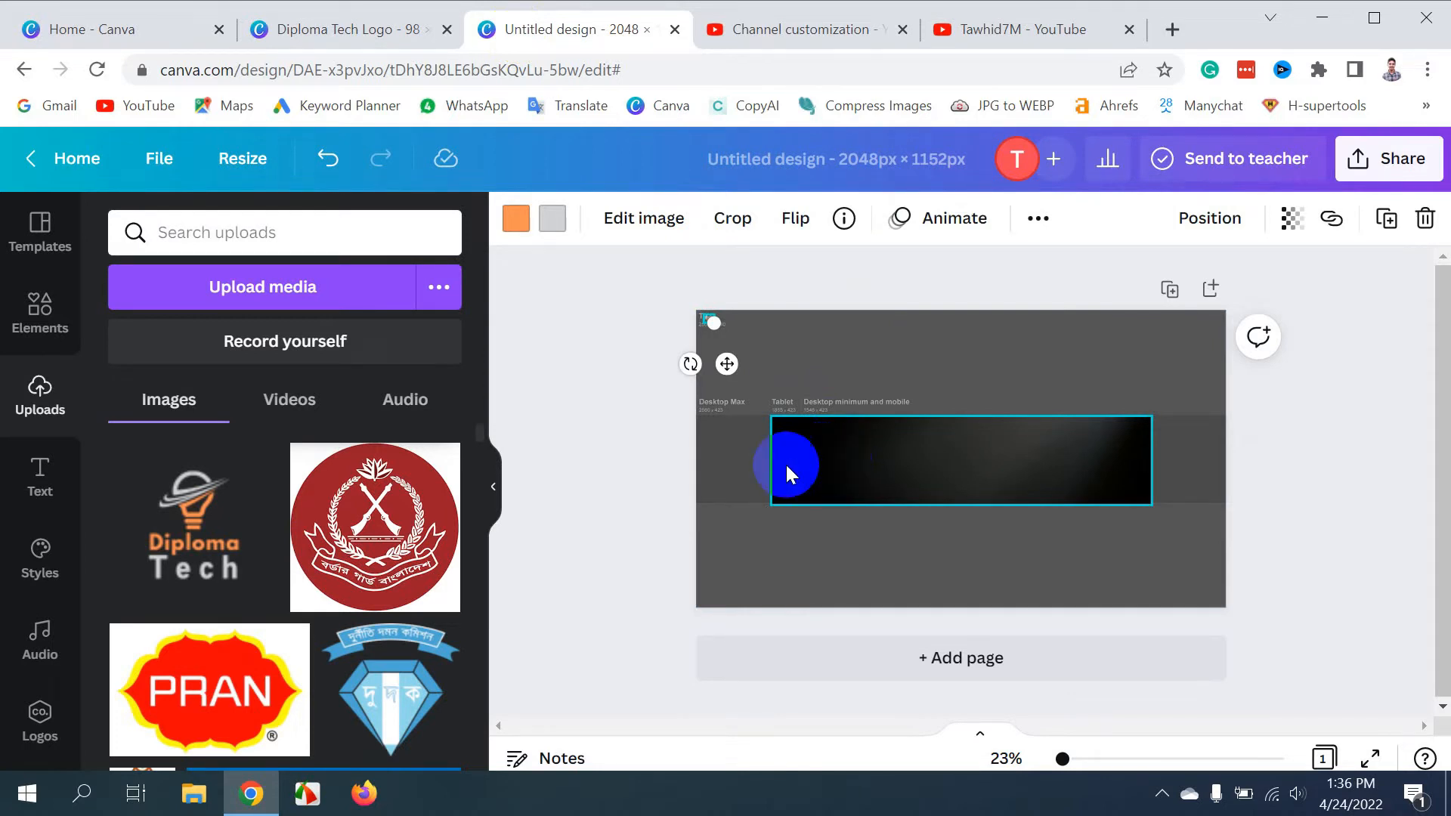
{"action": "left_click", "coordinate": [728, 364]}
{"action": "left_click_drag", "start_coordinate": [729, 365], "coordinate": [887, 541]}
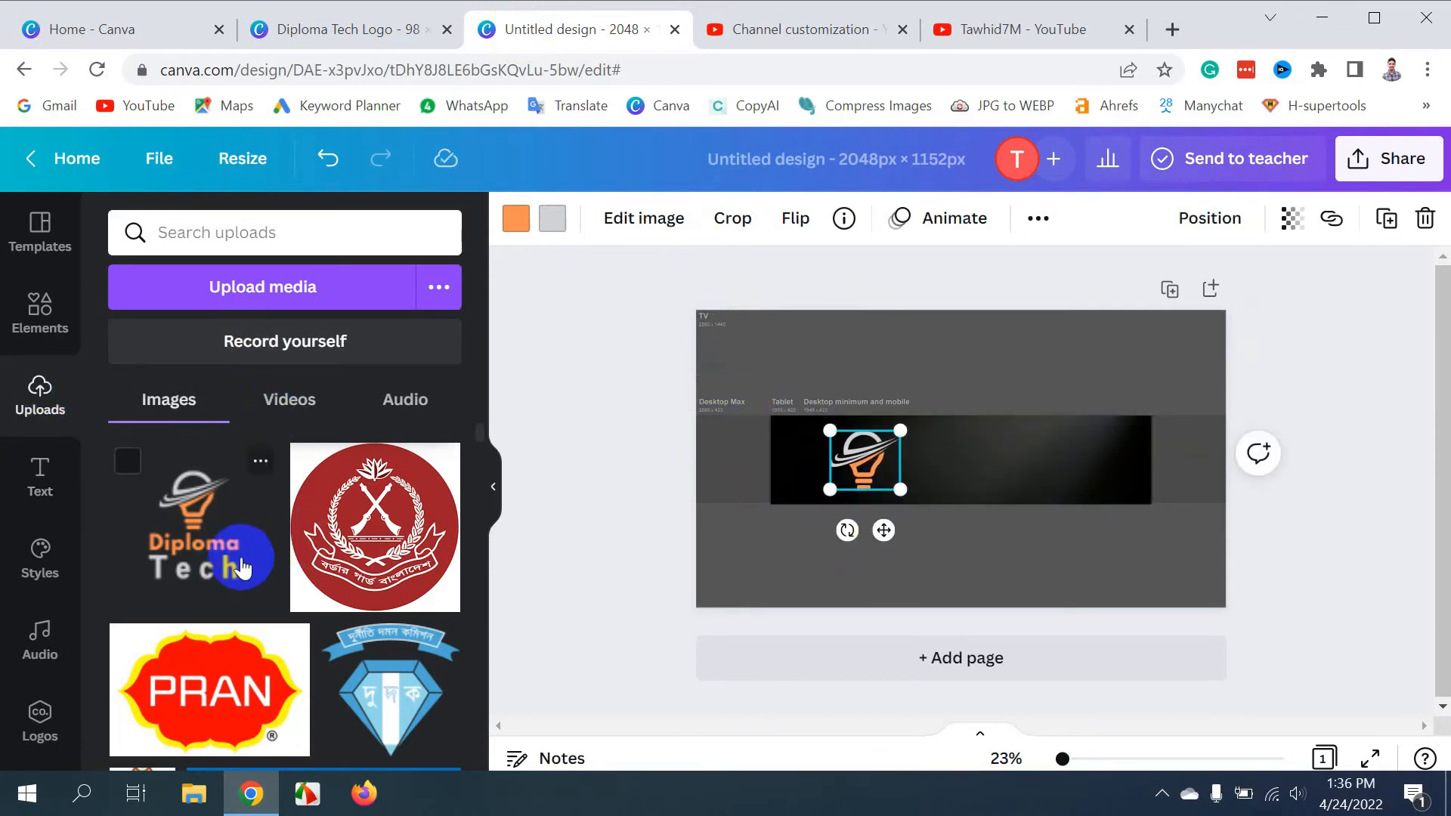
Select the "Diploma" and "Tech" text lines together in the Diploma Tech Logo design and copy them
{"action": "left_click", "coordinate": [316, 42]}
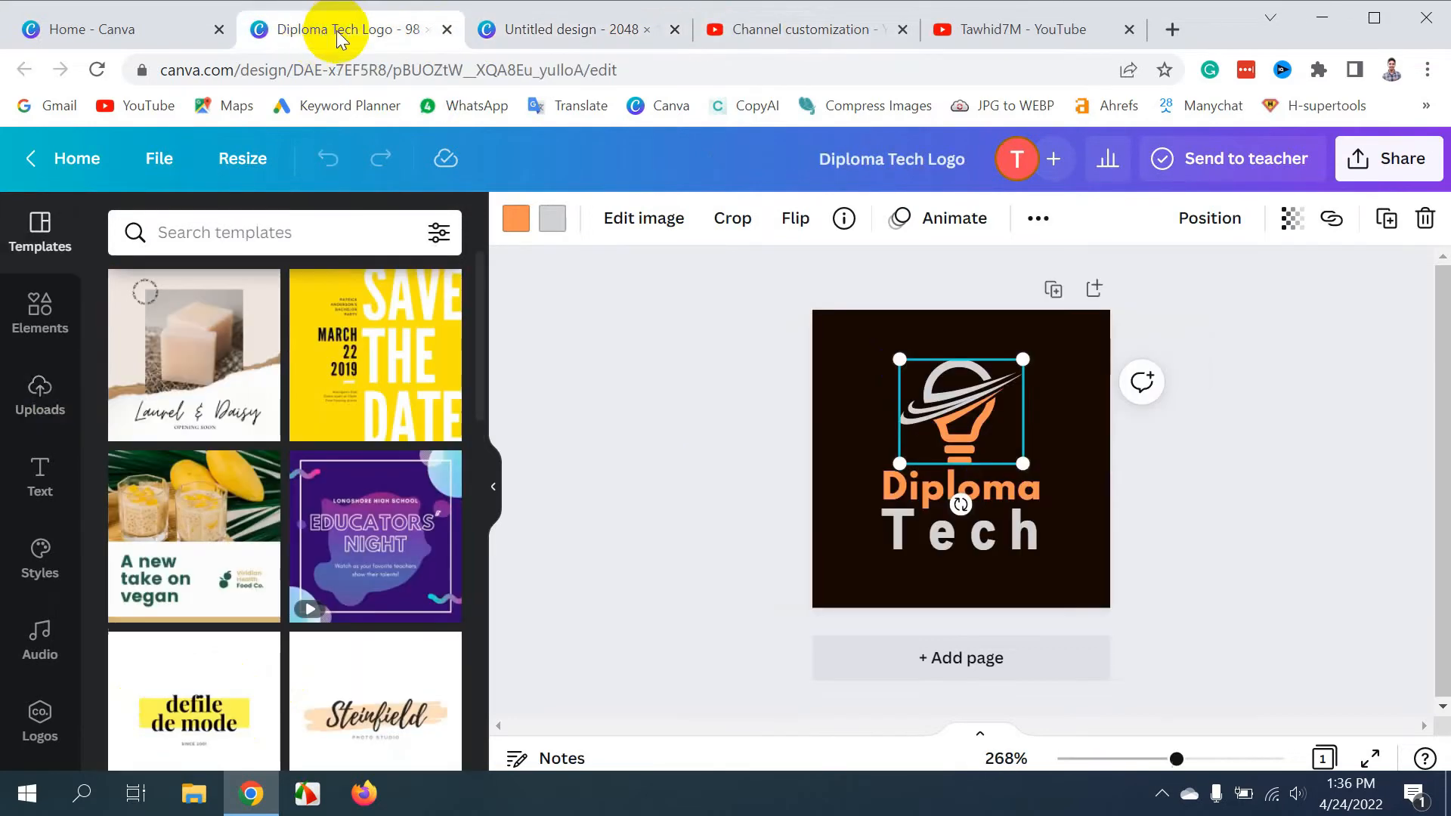
{"action": "left_click", "coordinate": [877, 519]}
{"action": "left_click", "coordinate": [831, 479]}
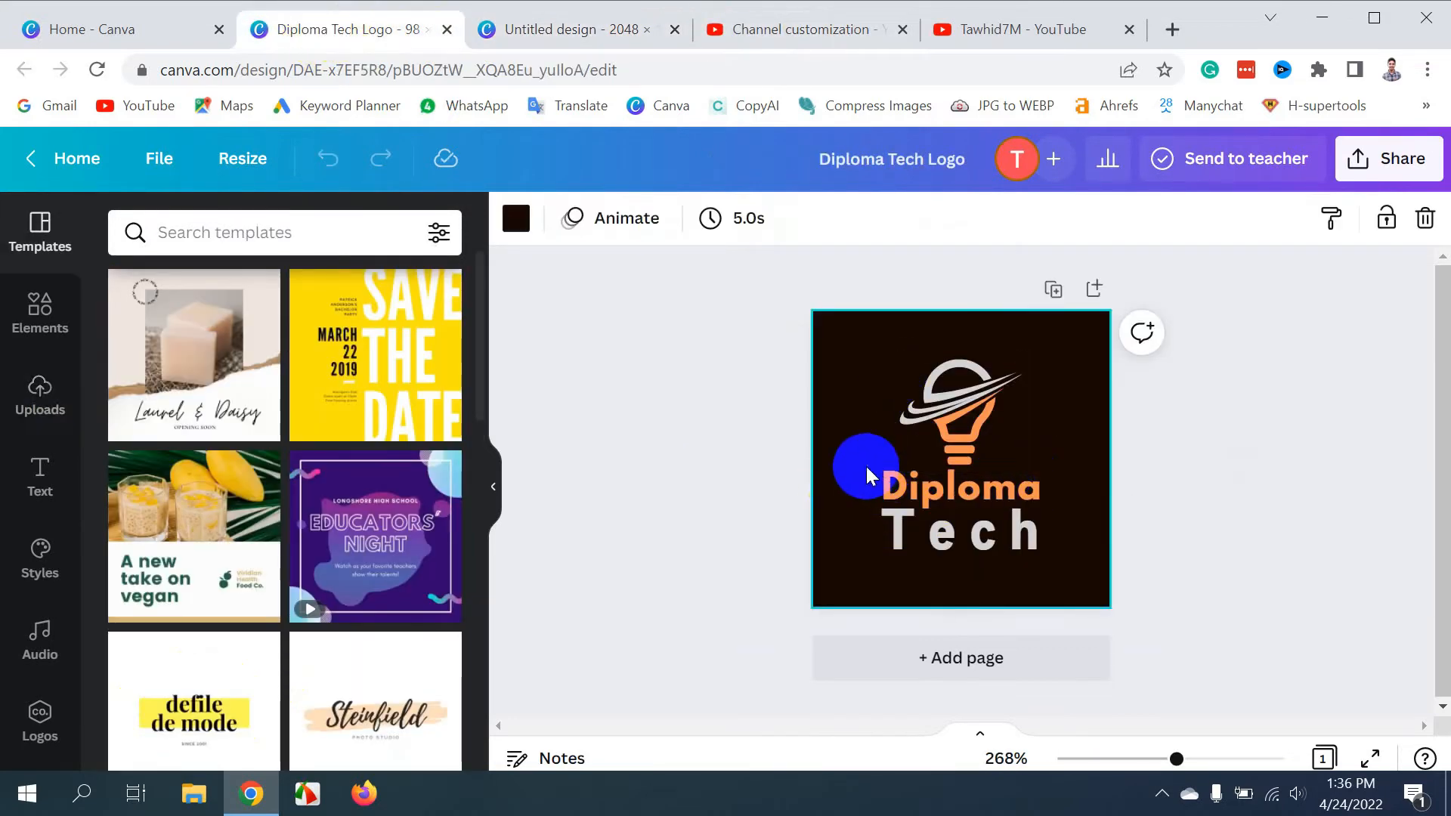
{"action": "left_click_drag", "start_coordinate": [865, 464], "coordinate": [988, 544]}
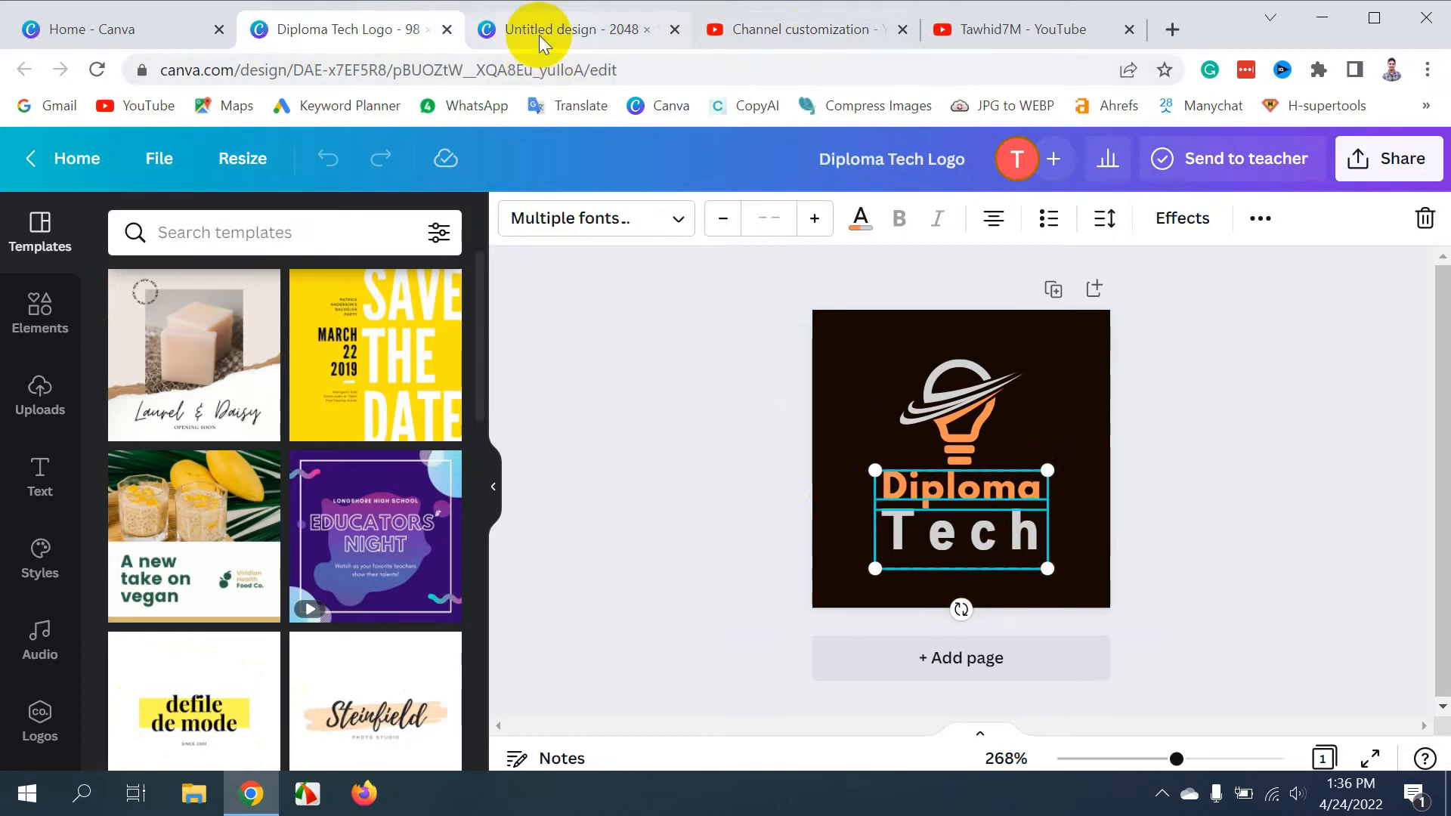
Paste the two text lines into the banner design beside the light-bulb graphic, and slightly enlarge the bulb within the black strip
{"action": "left_click", "coordinate": [544, 30]}
{"action": "left_click", "coordinate": [982, 459]}
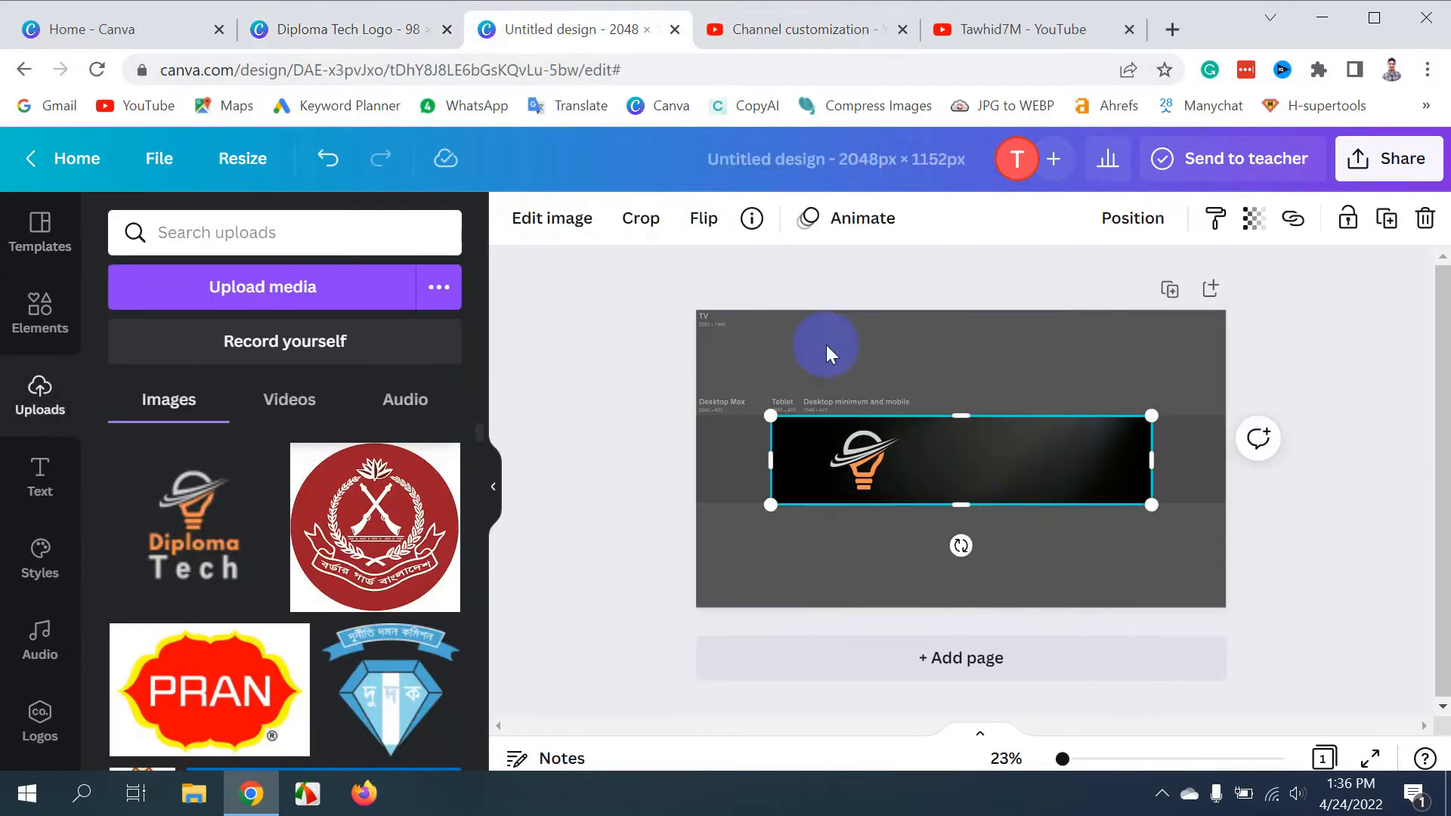
{"action": "key", "text": "ctrl+v"}
{"action": "left_click_drag", "start_coordinate": [726, 366], "coordinate": [1004, 536]}
{"action": "left_click", "coordinate": [863, 469]}
{"action": "left_click_drag", "start_coordinate": [901, 492], "coordinate": [913, 493]}
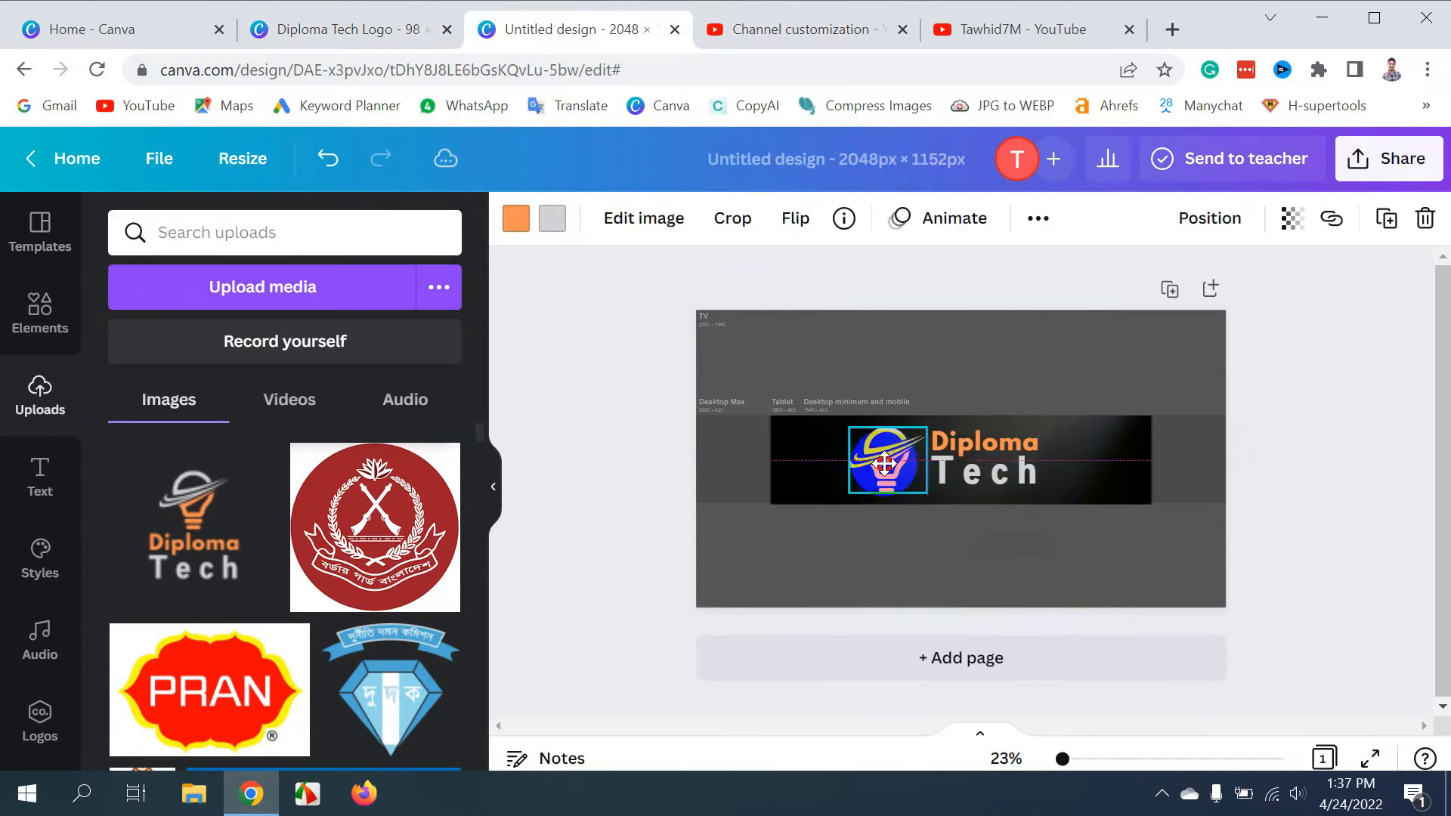
Move the "Diploma" and "Tech" text lines together slightly left and up, closer to the light-bulb graphic
{"action": "left_click", "coordinate": [953, 446]}
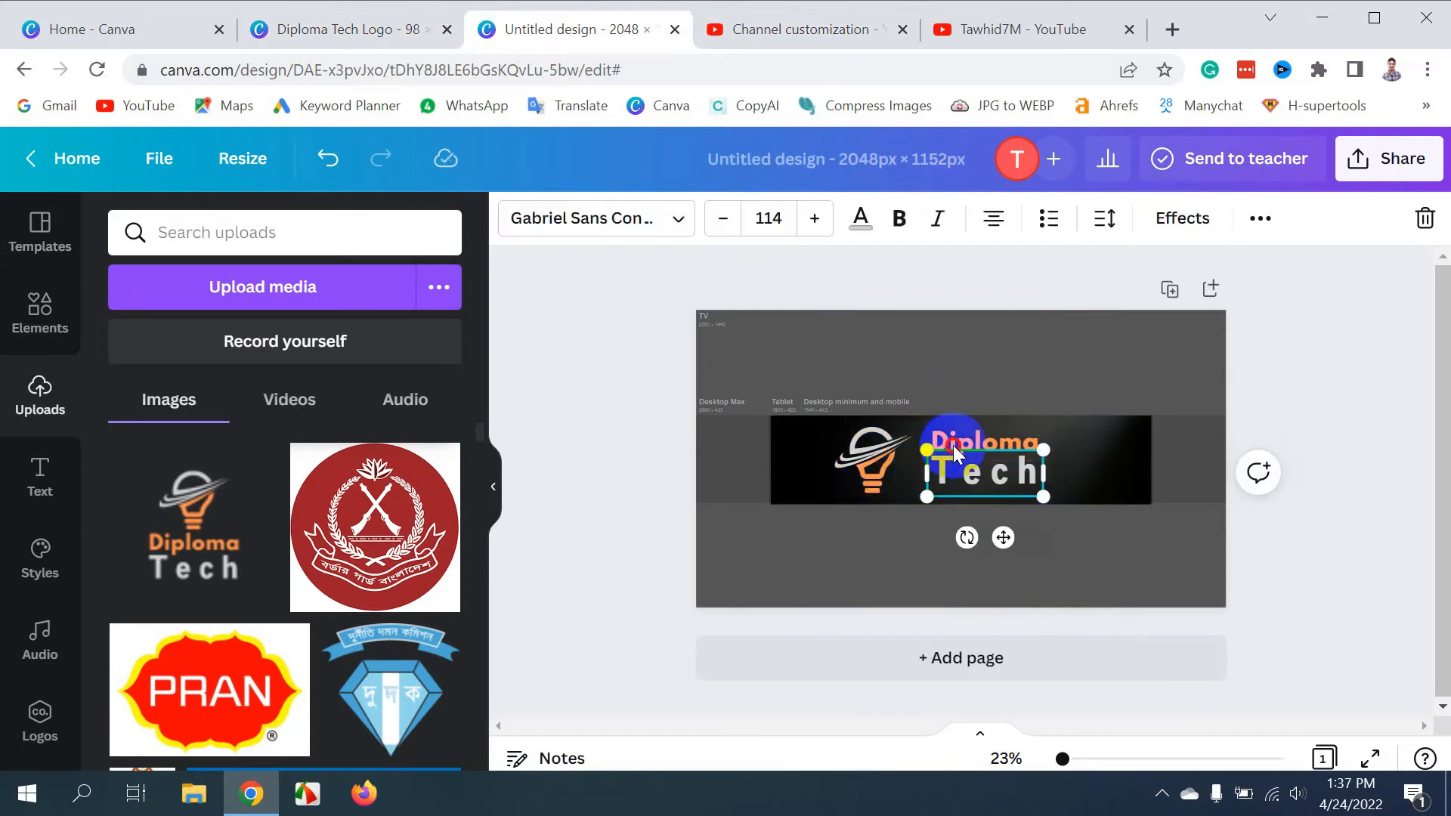
{"action": "left_click", "coordinate": [925, 380]}
{"action": "mouse_move", "coordinate": [943, 427]}
{"action": "left_mouse_down"}
{"action": "mouse_move", "coordinate": [942, 453]}
{"action": "mouse_move", "coordinate": [936, 439]}
{"action": "mouse_move", "coordinate": [951, 439]}
{"action": "left_mouse_up"}
{"action": "key", "text": "ctrl+z"}
{"action": "left_click", "coordinate": [1002, 462]}
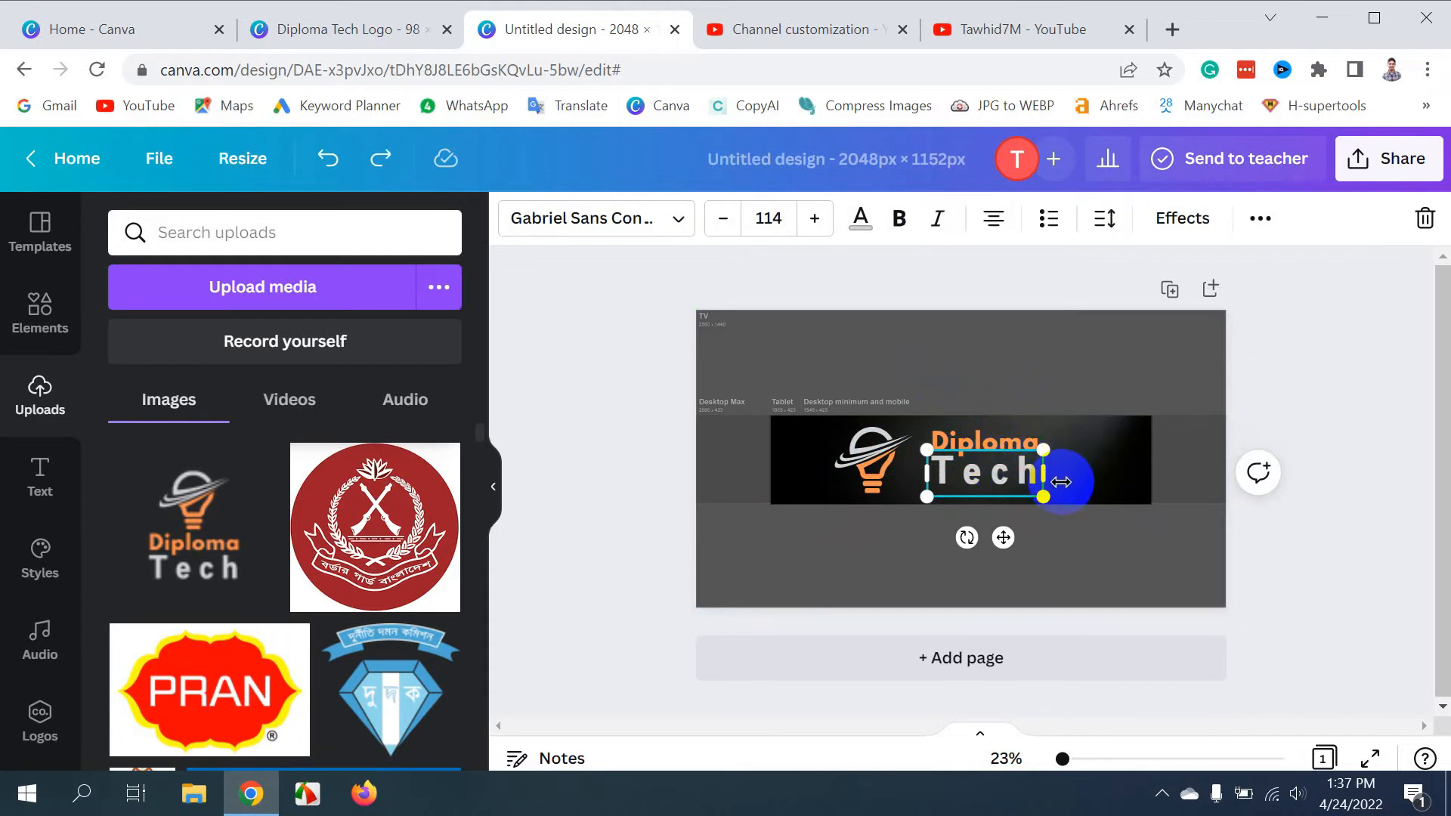
{"action": "left_click_drag", "start_coordinate": [1004, 470], "coordinate": [987, 466]}
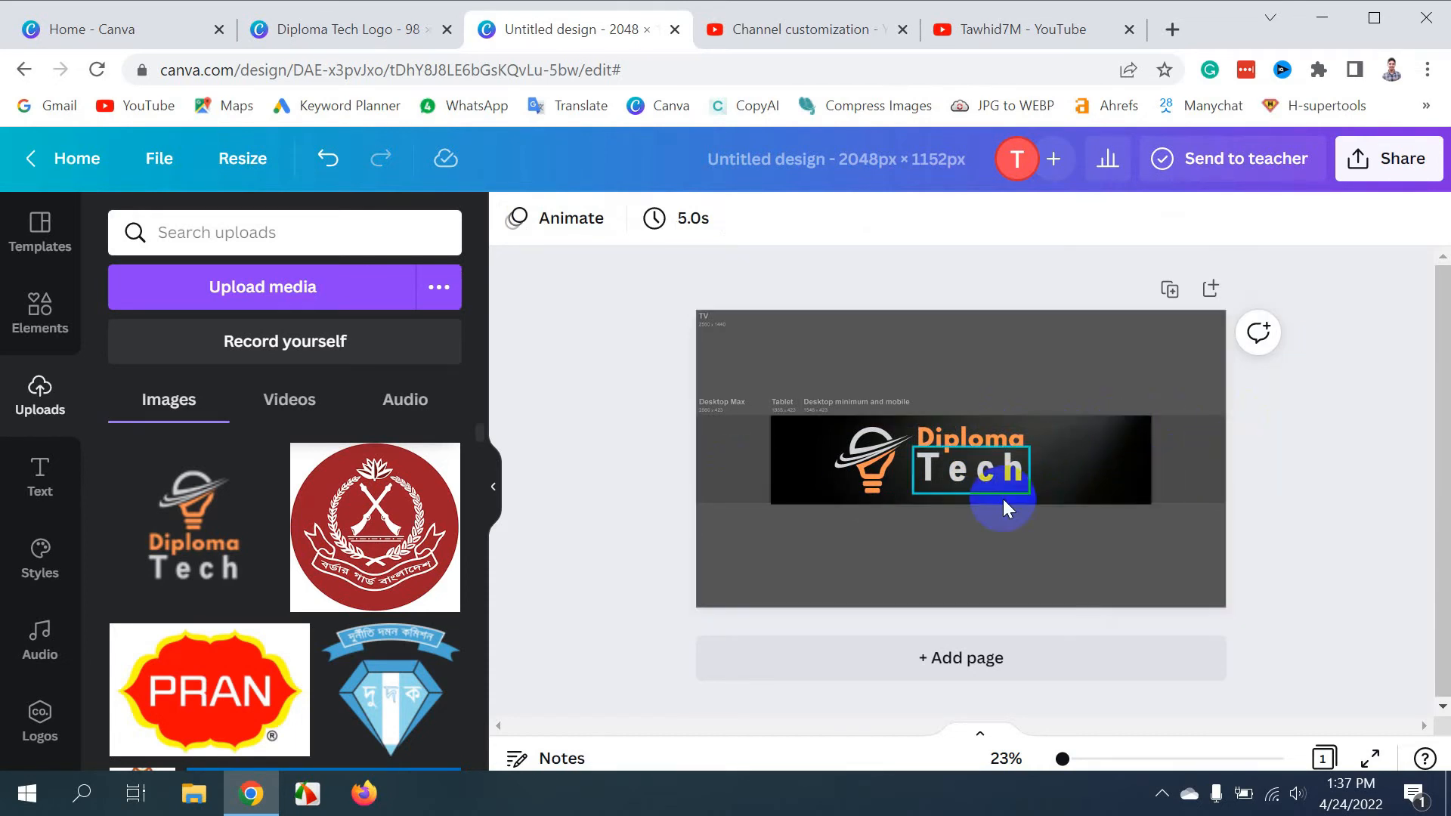
Nudge the "Tech" text line slightly down on the black strip
{"action": "left_click", "coordinate": [957, 470]}
{"action": "key", "text": "Down"}
{"action": "key", "text": "Down"}
{"action": "key", "text": "Down"}
{"action": "key", "text": "Down"}
{"action": "key", "text": "Down"}
{"action": "key", "text": "Down"}
{"action": "key", "text": "Down"}
{"action": "key", "text": "Down"}
{"action": "key", "text": "Down"}
{"action": "key", "text": "Down"}
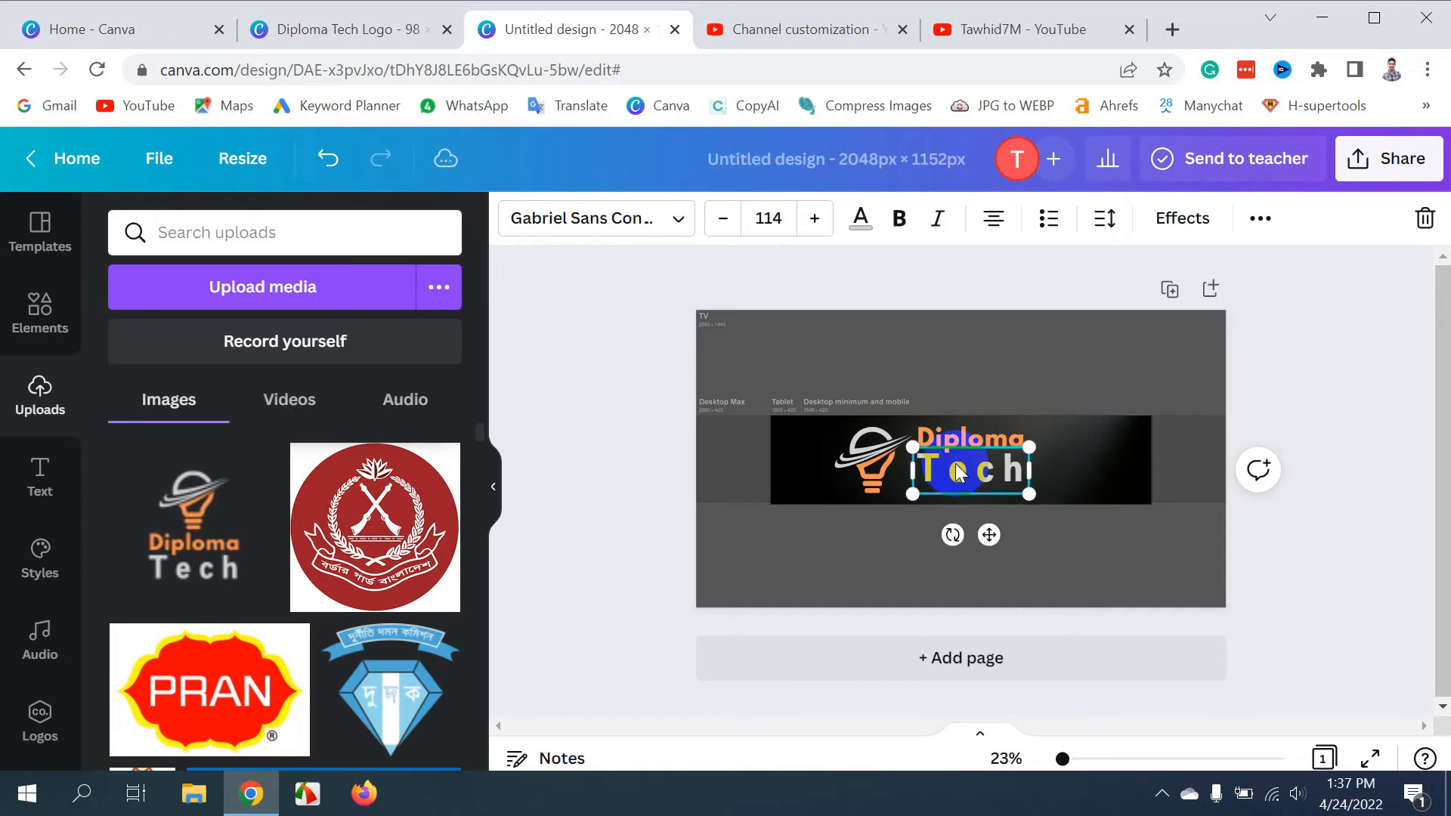
Nudge the "Diploma" text line slightly down to sit just above "Tech", and deselect it
{"action": "left_click", "coordinate": [963, 437]}
{"action": "key", "text": "Down"}
{"action": "key", "text": "Down"}
{"action": "key", "text": "Down"}
{"action": "key", "text": "Down"}
{"action": "key", "text": "Down"}
{"action": "key", "text": "Down"}
{"action": "key", "text": "Down"}
{"action": "key", "text": "Down"}
{"action": "key", "text": "Down"}
{"action": "key", "text": "Down"}
{"action": "key", "text": "Down"}
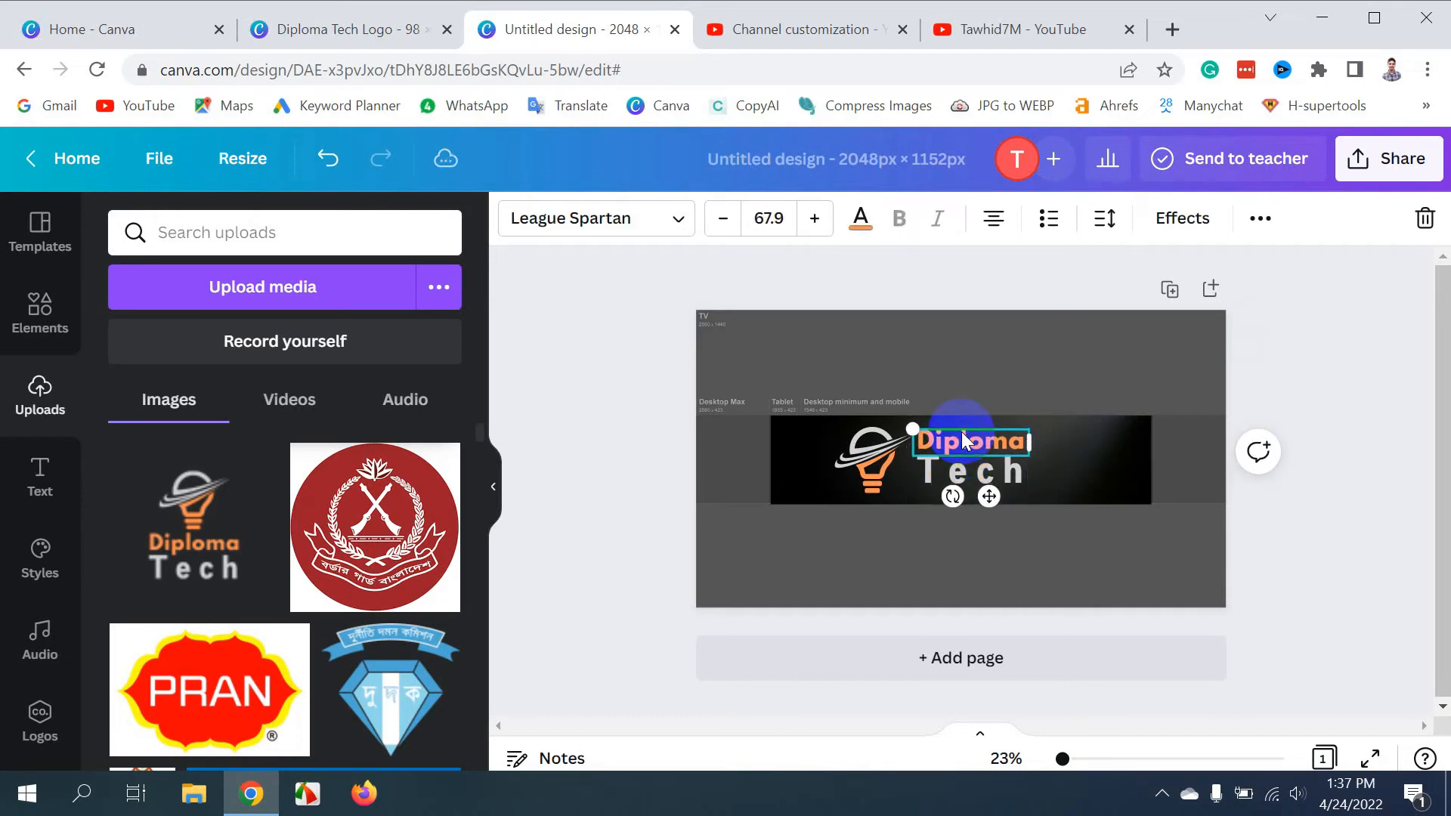
{"action": "left_click", "coordinate": [1297, 373]}
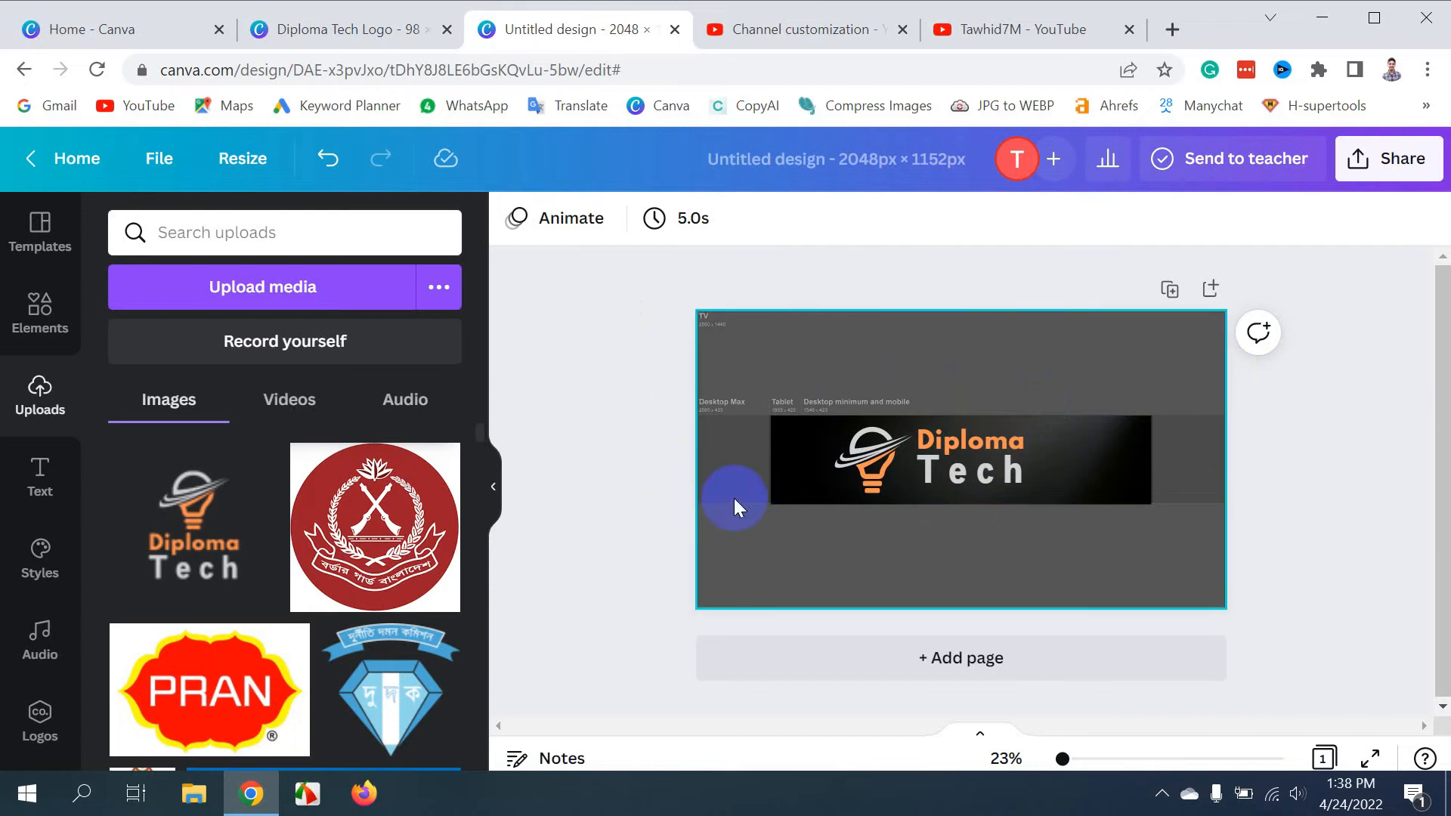
Duplicate the black strip and place copies on both sides of it to fill the band across the full banner width
{"action": "left_click", "coordinate": [779, 477]}
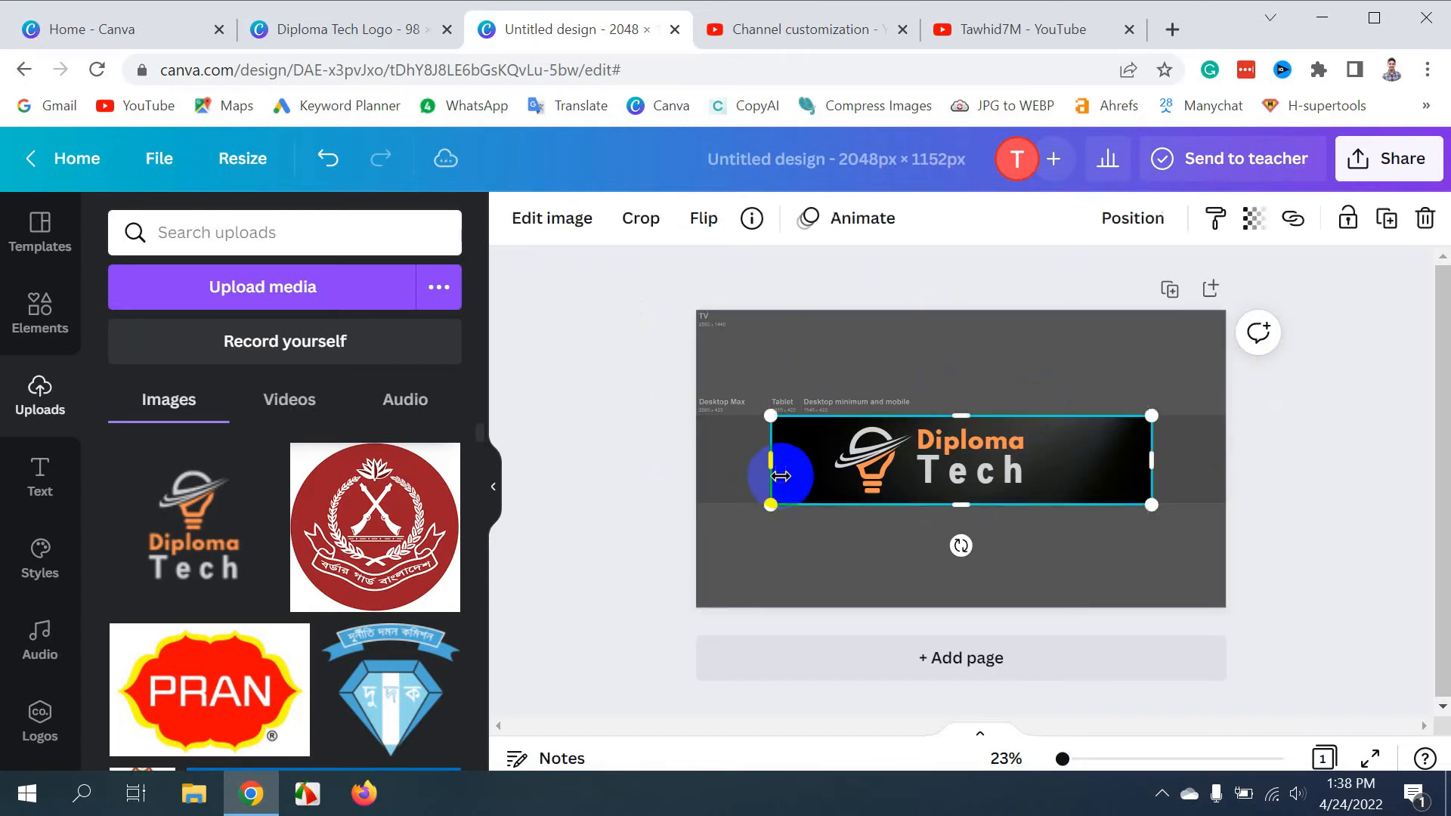
{"action": "key", "text": "ctrl+d"}
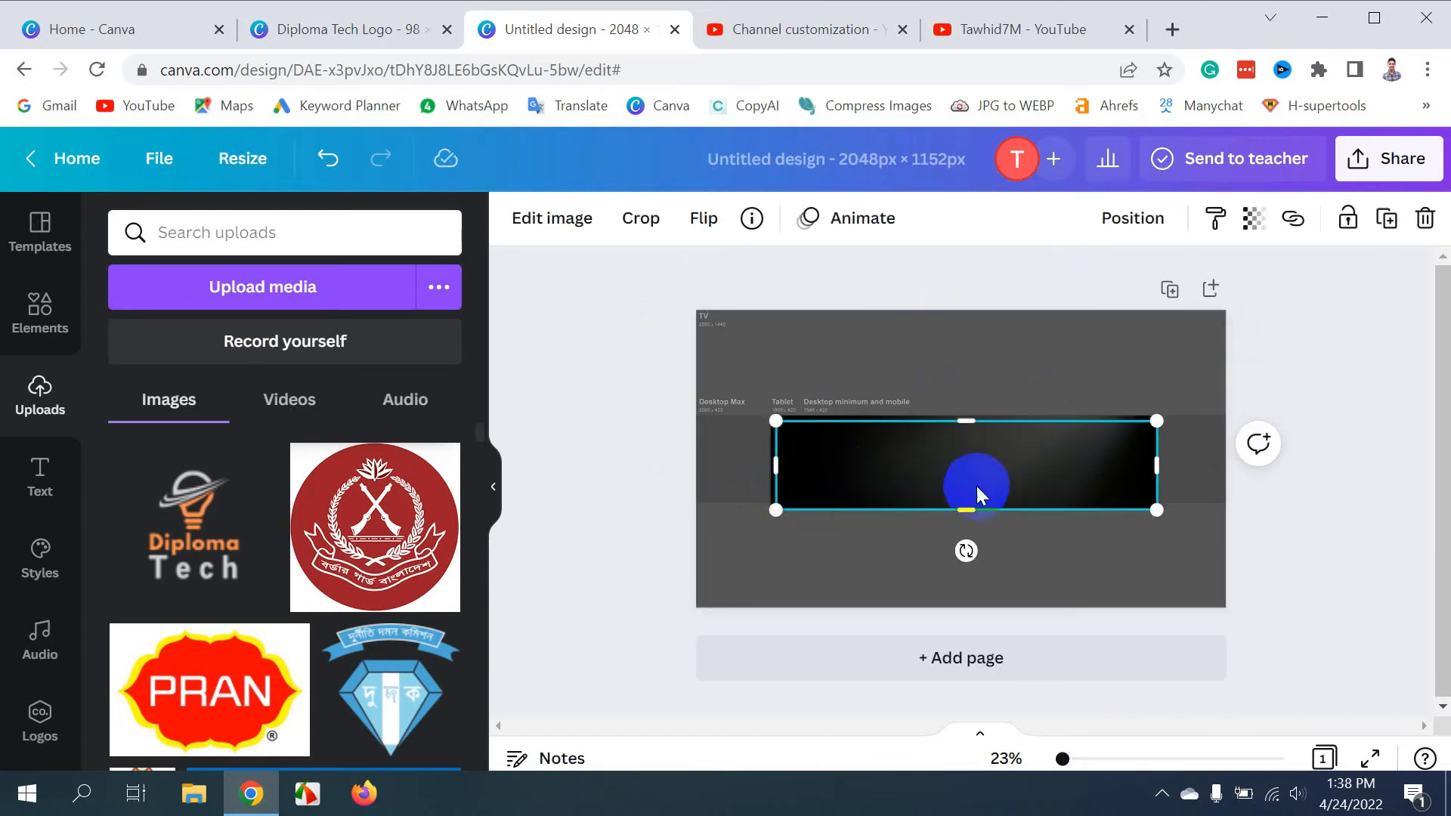
{"action": "left_click_drag", "start_coordinate": [985, 474], "coordinate": [602, 473]}
{"action": "left_click", "coordinate": [777, 456]}
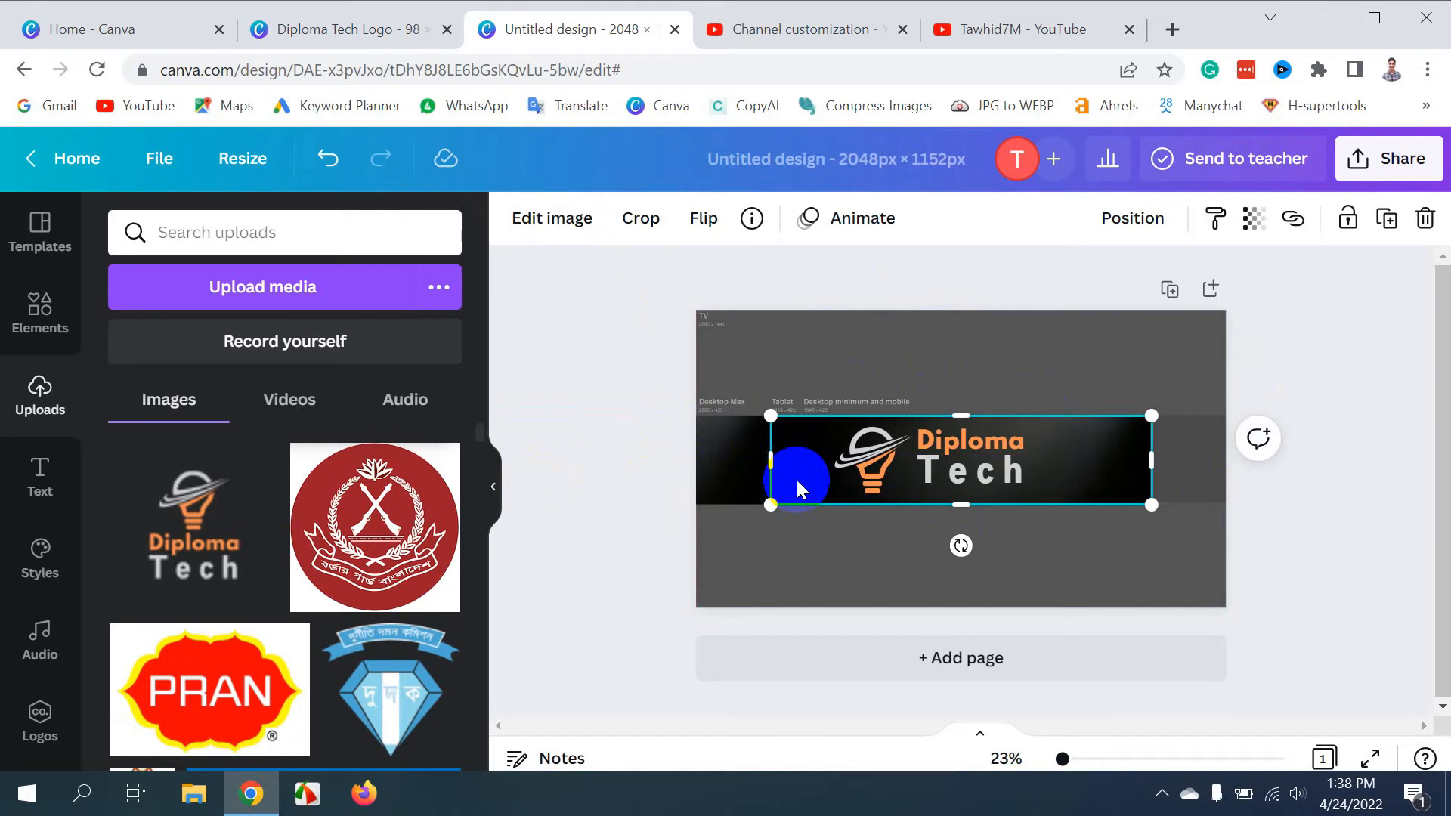
{"action": "left_click_drag", "start_coordinate": [797, 487], "coordinate": [1230, 460]}
{"action": "left_click", "coordinate": [1277, 573]}
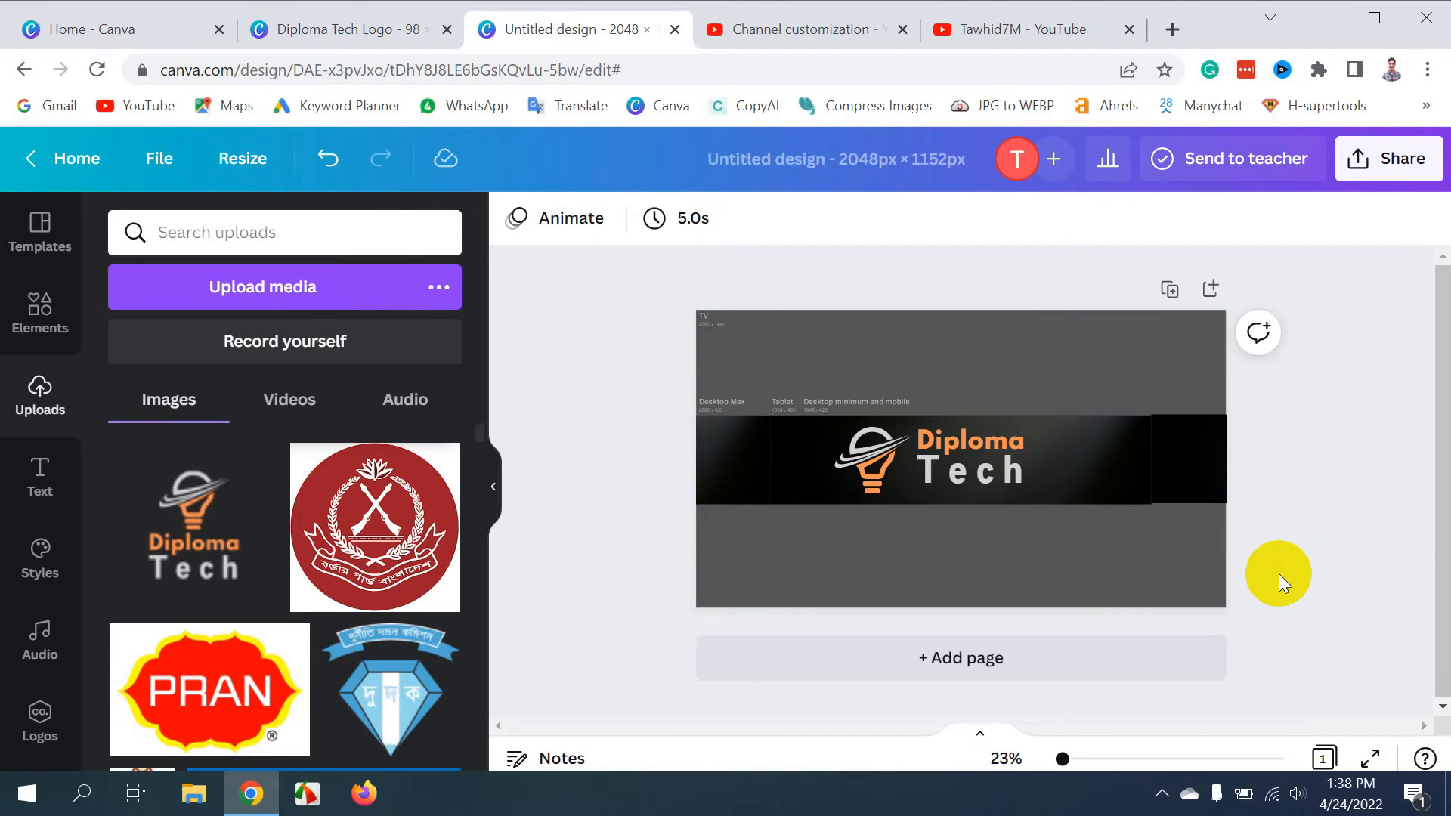
Align the right-hand copy of the black strip flush with the middle strip's edge and height
{"action": "left_click", "coordinate": [1190, 457]}
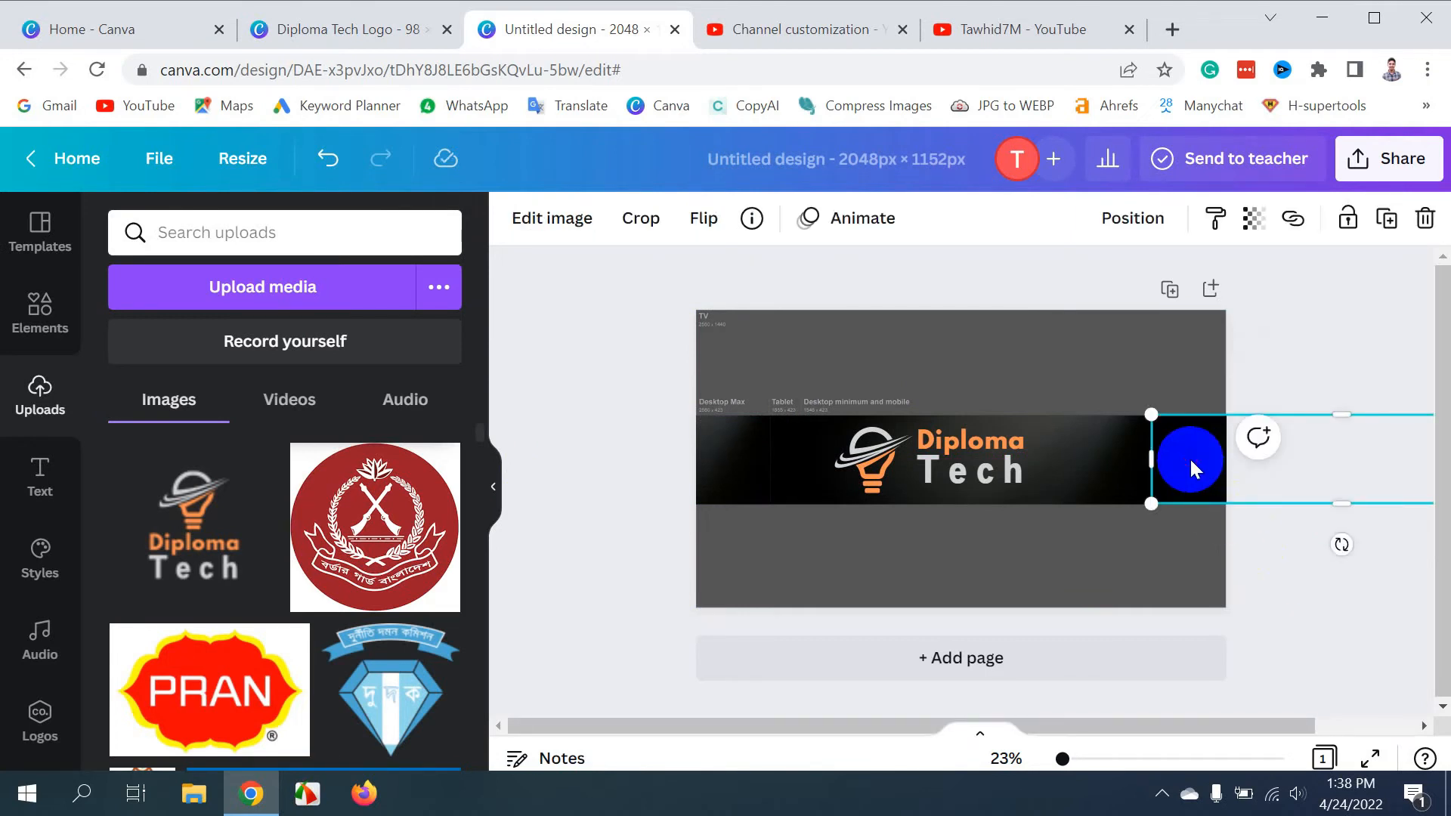
{"action": "left_click", "coordinate": [1131, 548]}
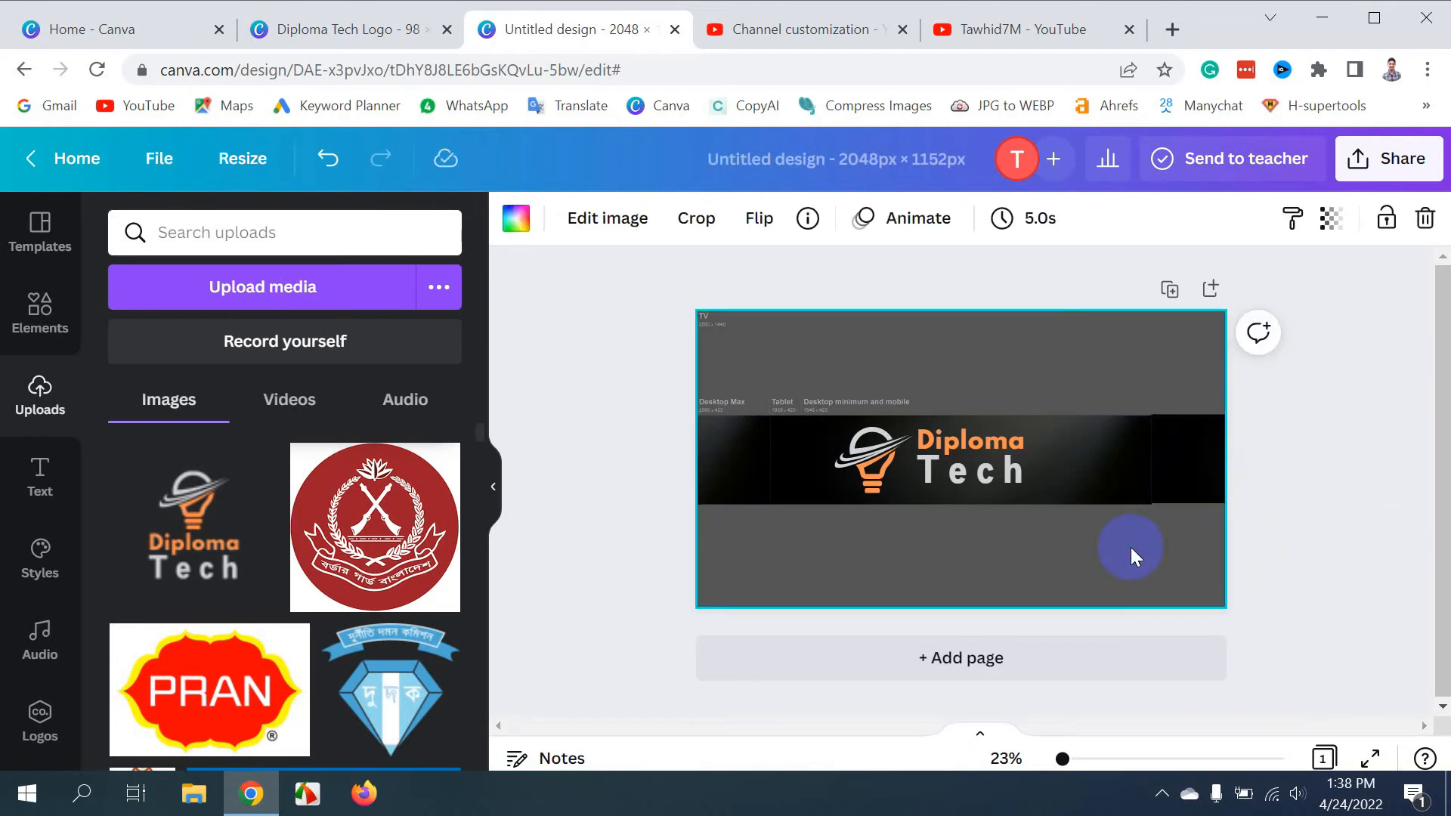
{"action": "left_click", "coordinate": [1204, 454]}
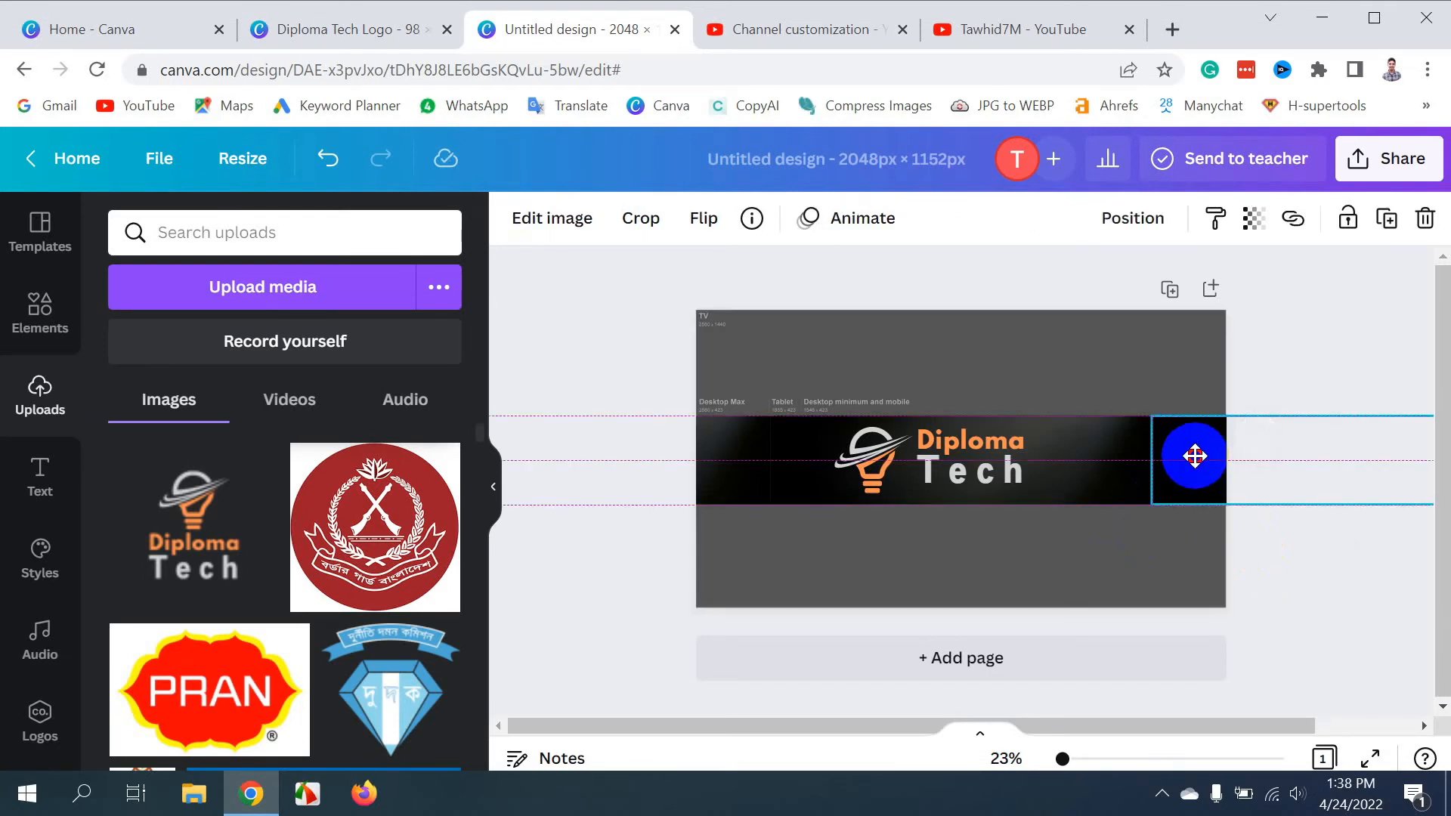
{"action": "left_click", "coordinate": [1132, 538]}
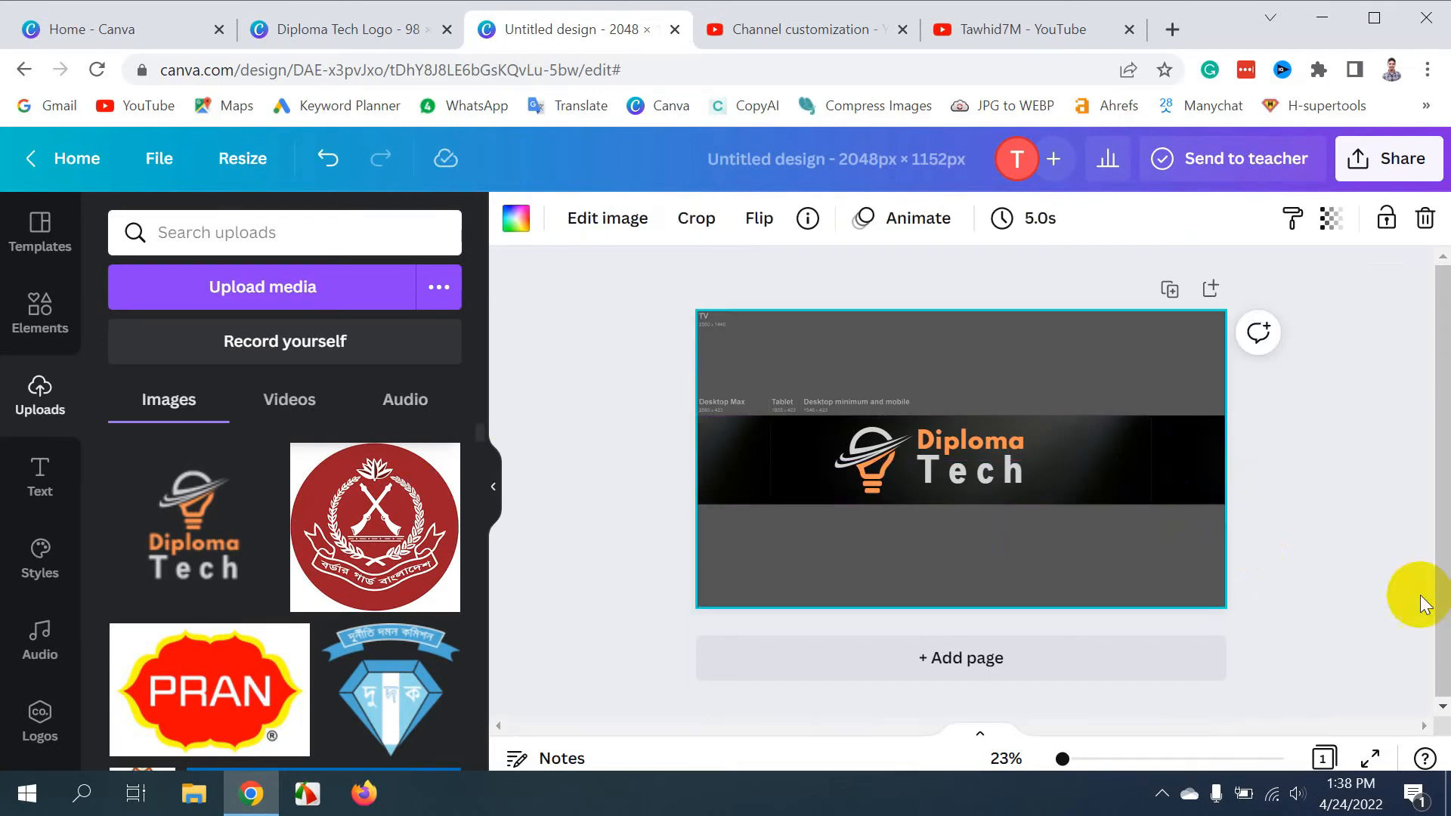
{"action": "left_click", "coordinate": [1318, 517]}
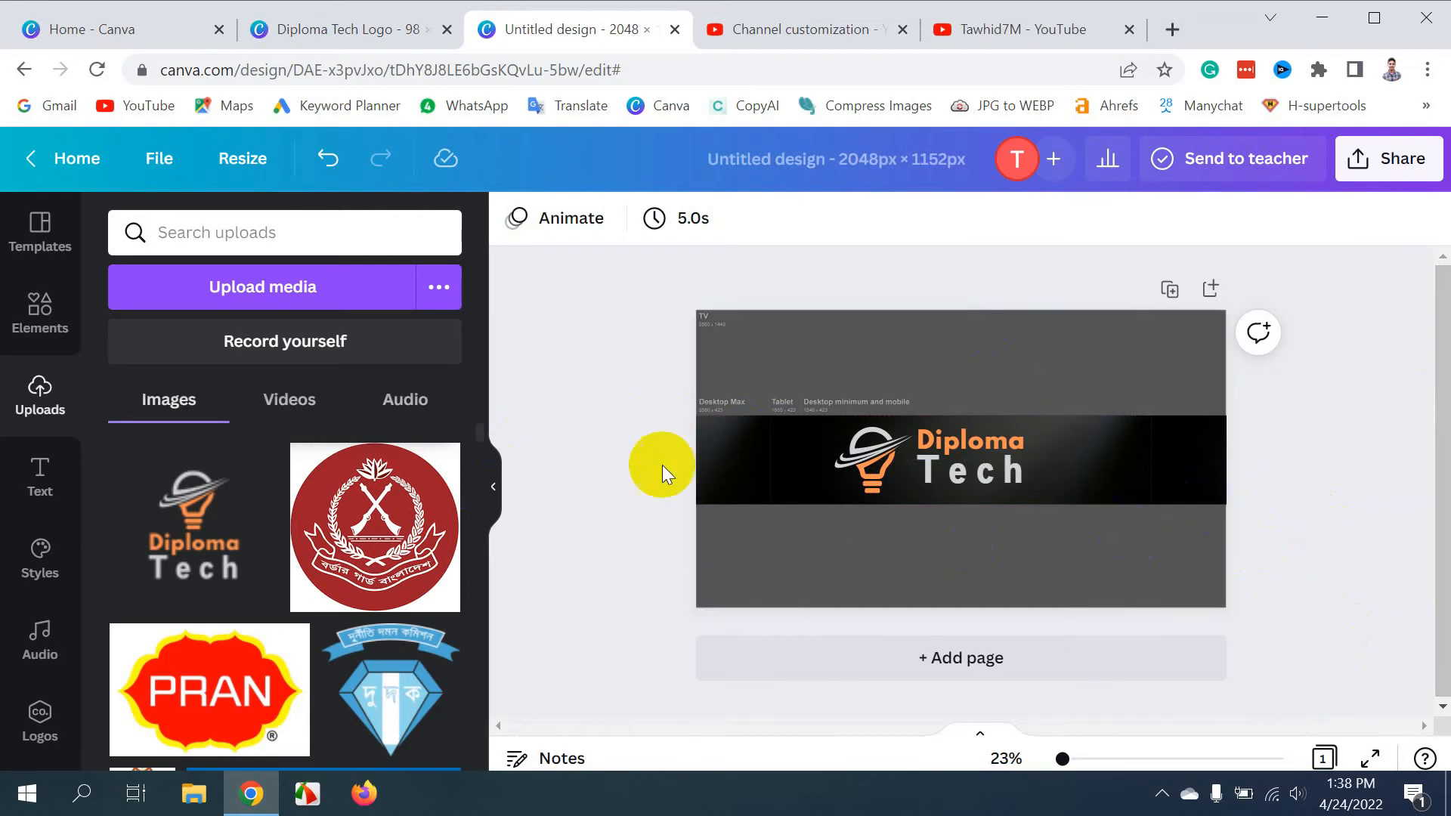
{"action": "left_click", "coordinate": [1078, 455]}
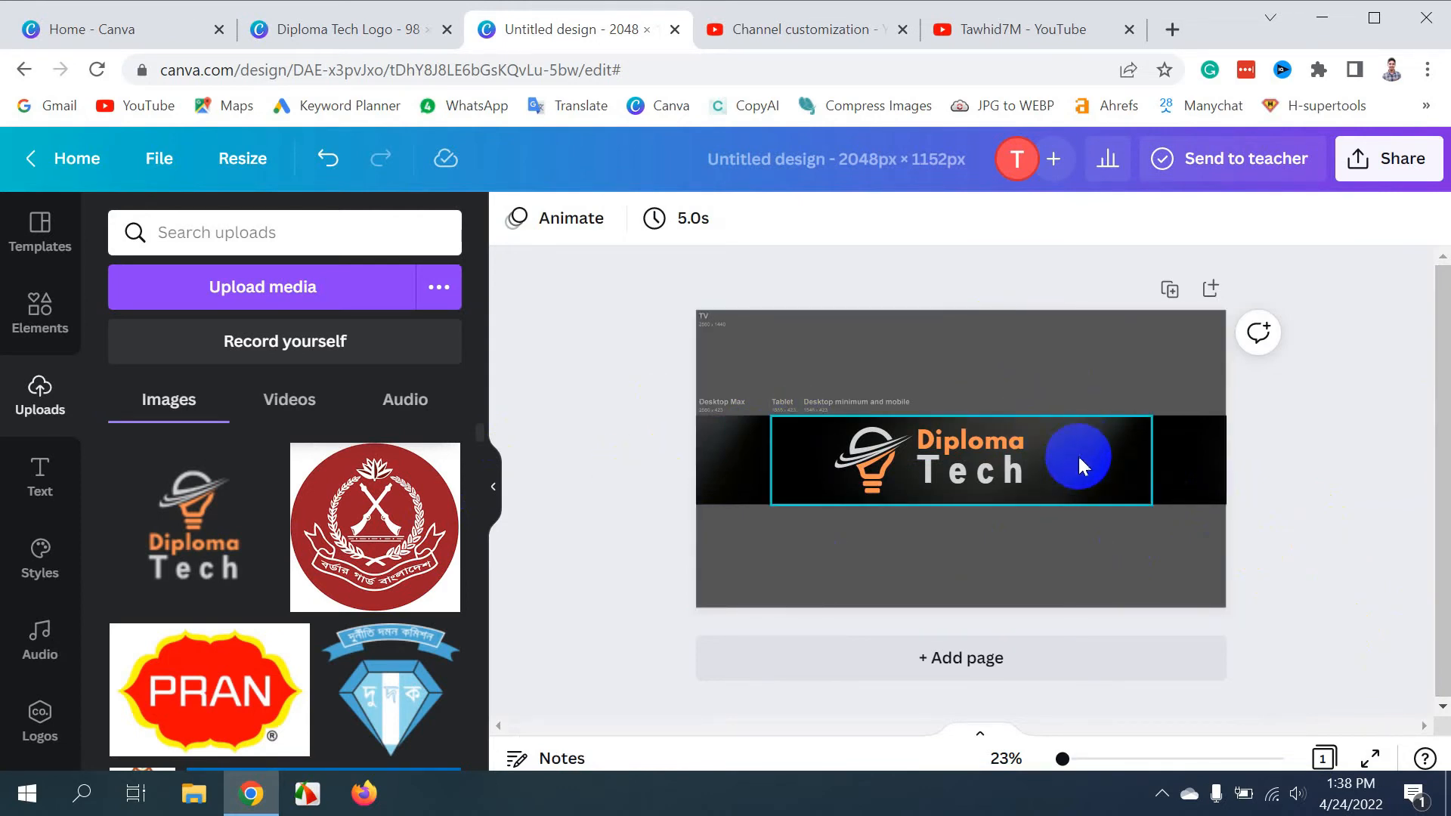
{"action": "left_click_drag", "start_coordinate": [777, 451], "coordinate": [1152, 446]}
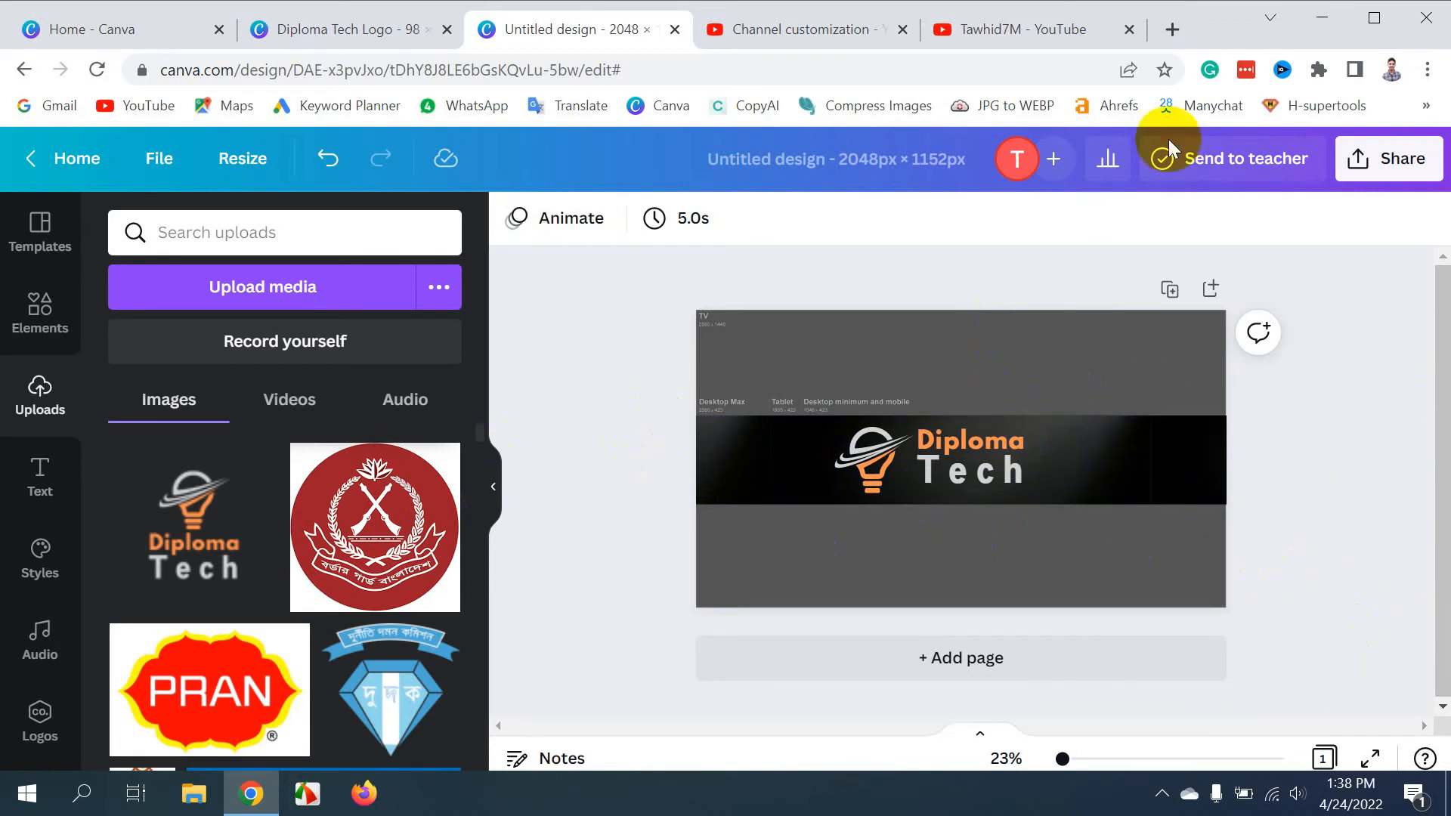
Rename the banner design as "Diploma Tech Art"
{"action": "left_click", "coordinate": [872, 160]}
{"action": "type", "text": "Diploma T"}
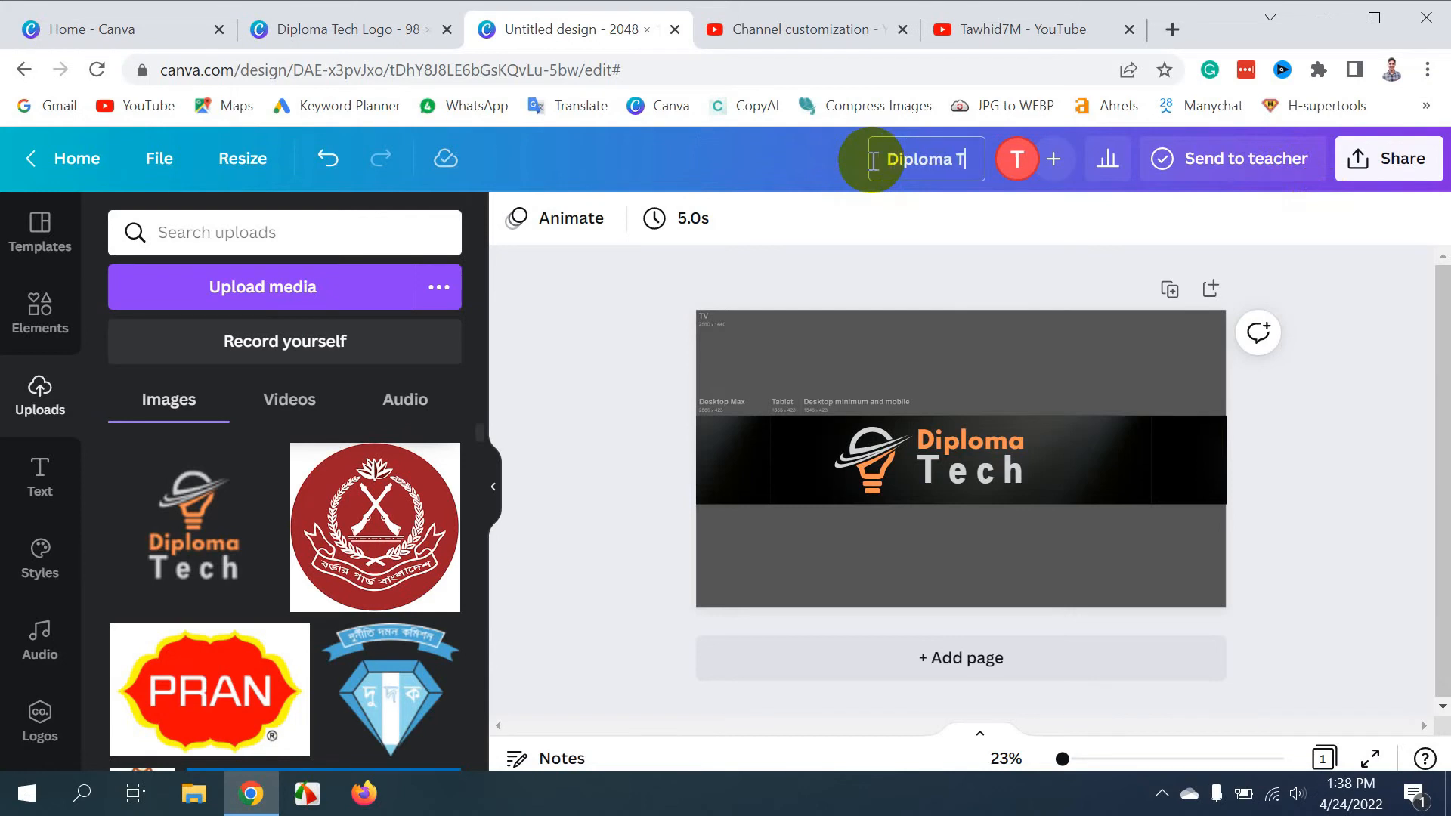
{"action": "type", "text": "ech Art"}
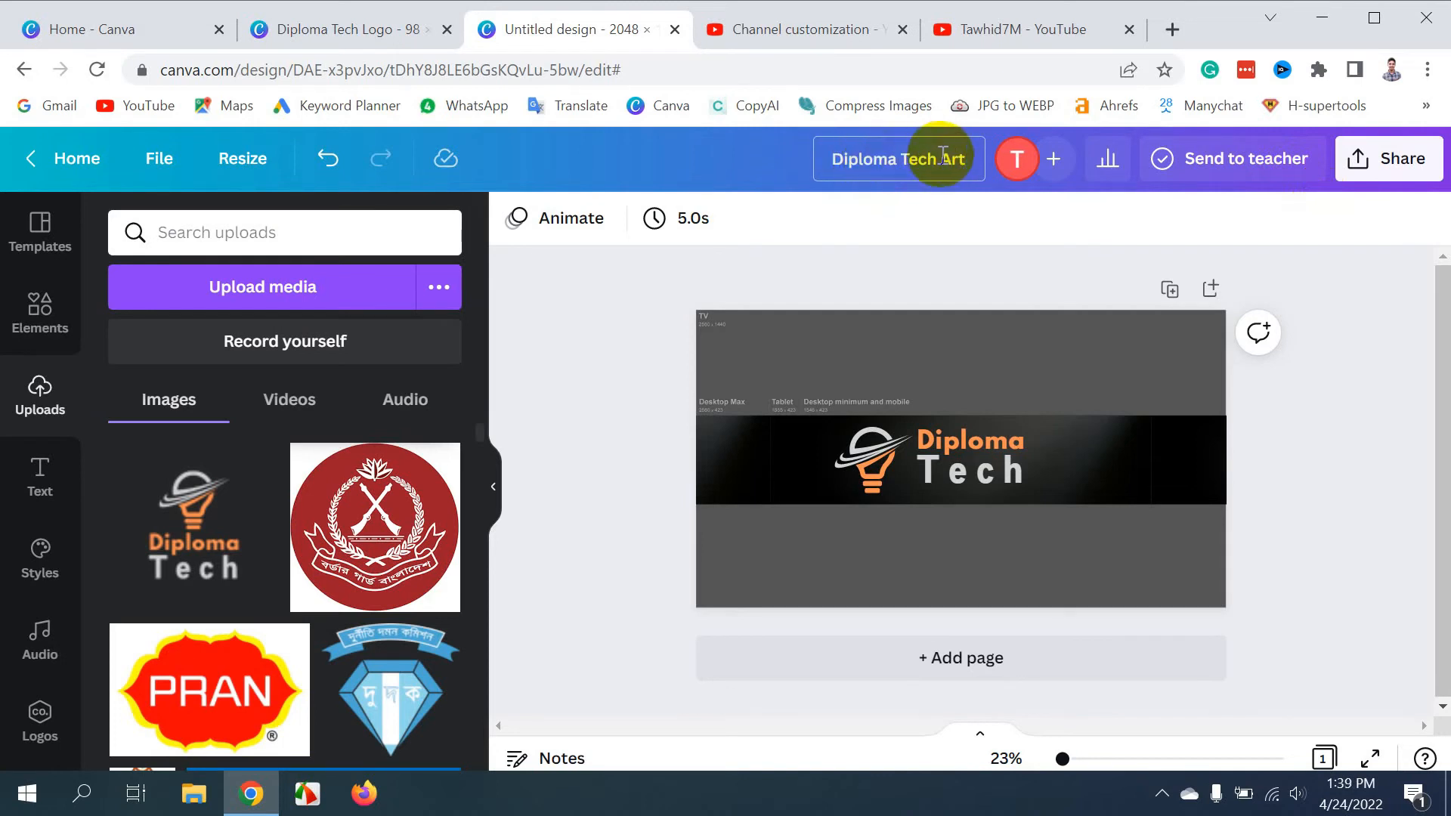
Open the download settings for the banner design
{"action": "left_click", "coordinate": [1394, 166]}
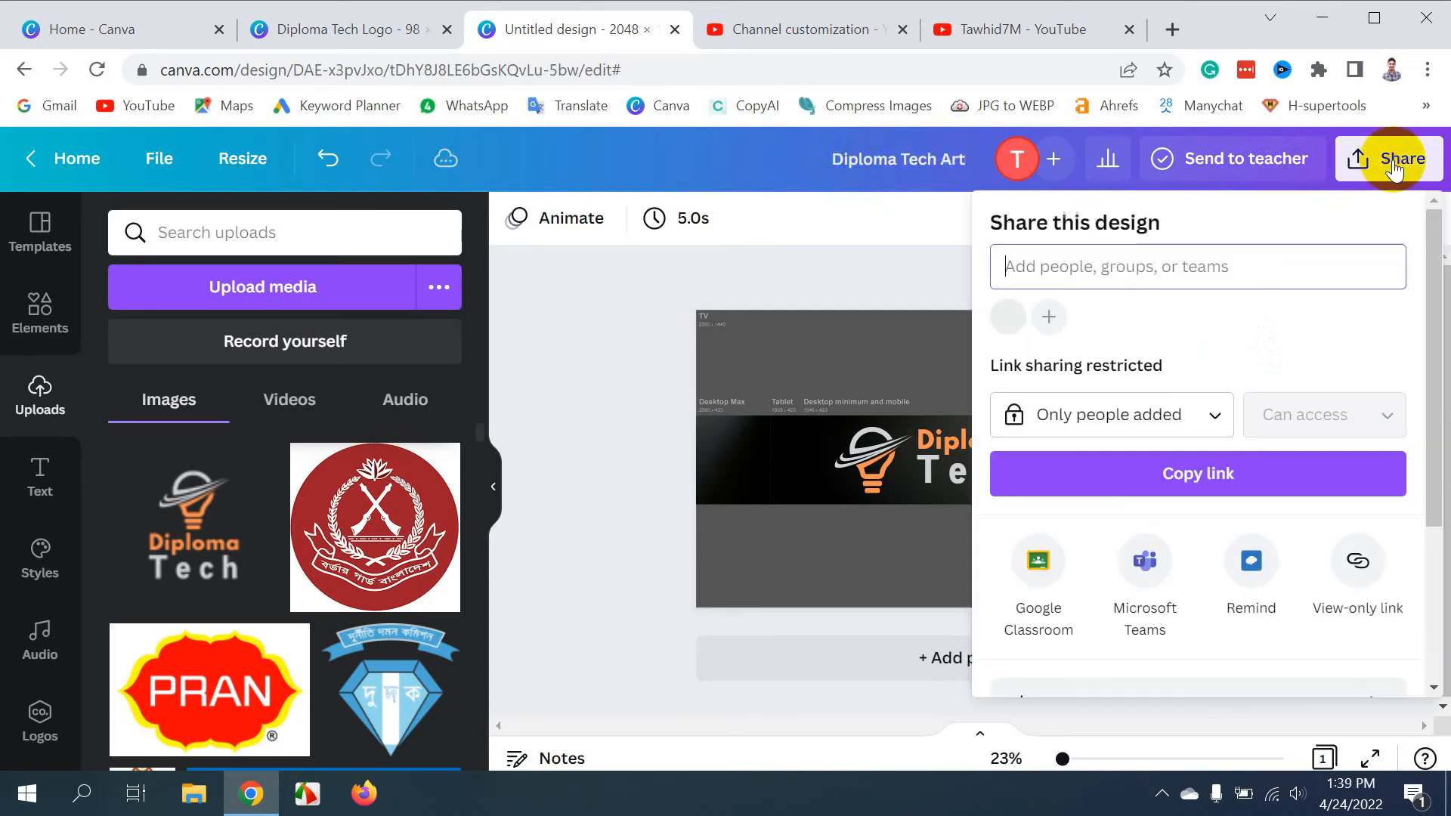
{"action": "scroll", "coordinate": [1096, 529], "scroll_direction": "down", "scroll_amount": 3}
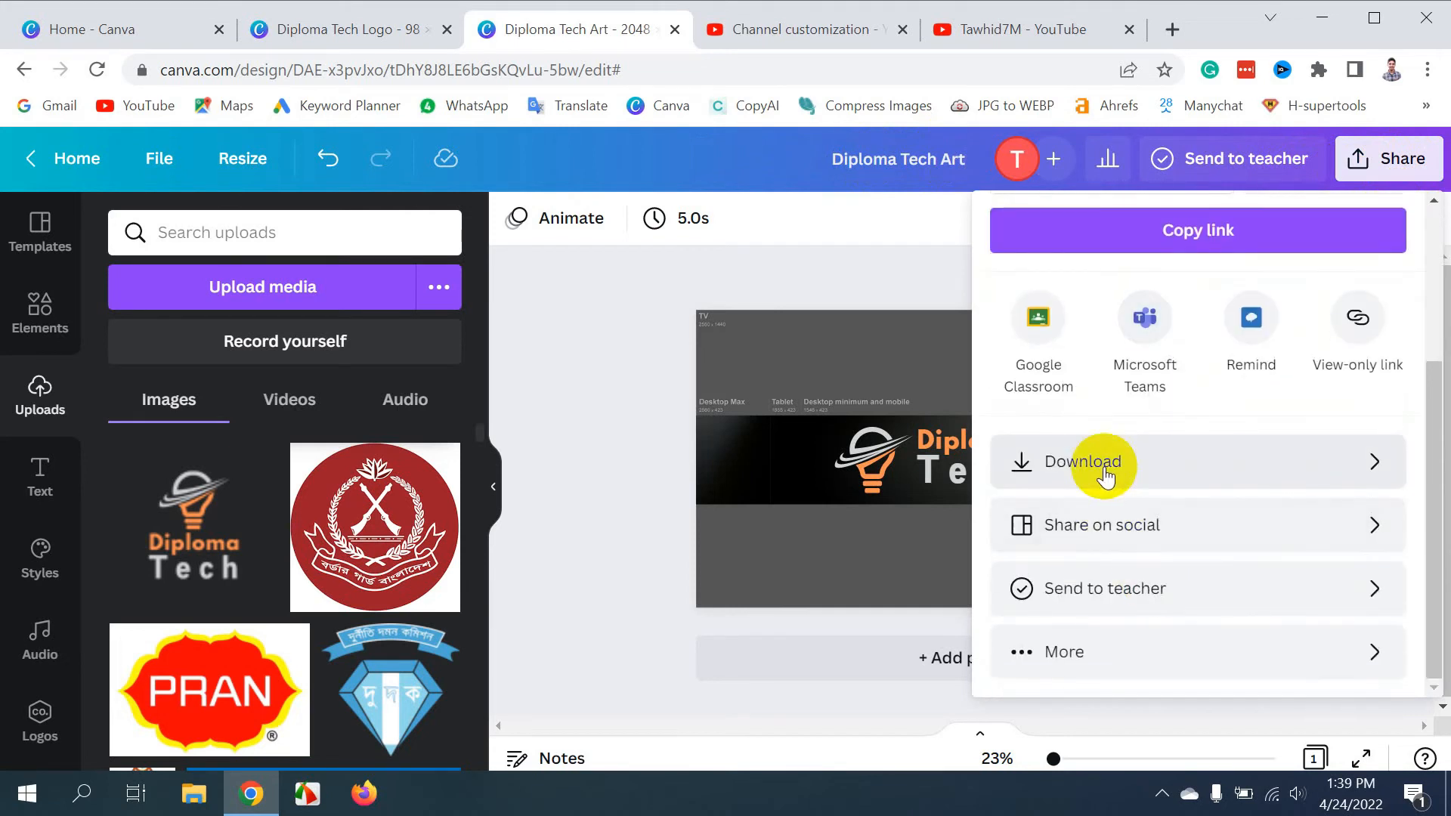
{"action": "left_click", "coordinate": [1126, 471]}
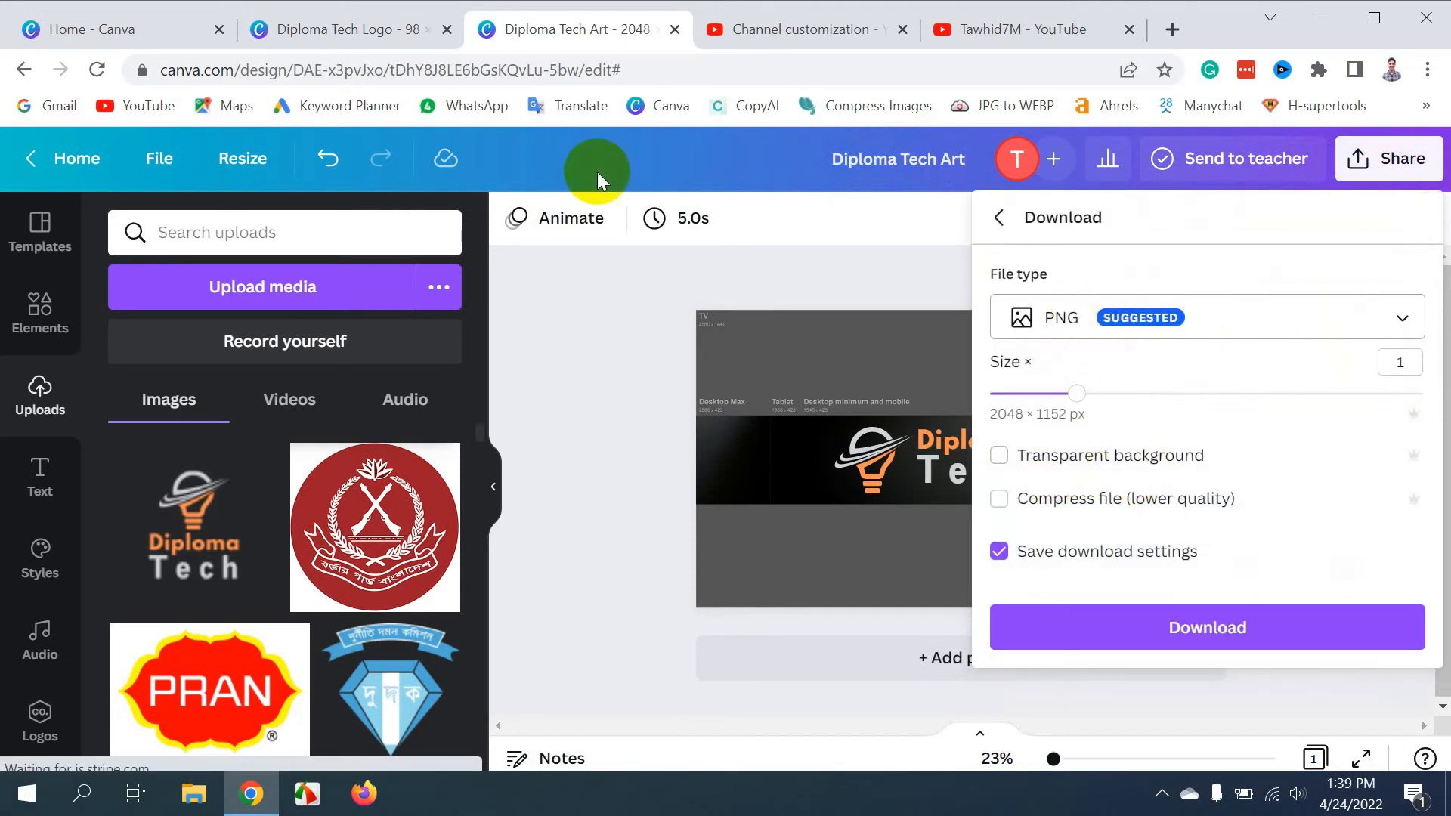
Check YouTube Studio's banner image size and file-size requirements against the download settings in Canva
{"action": "left_click", "coordinate": [791, 20]}
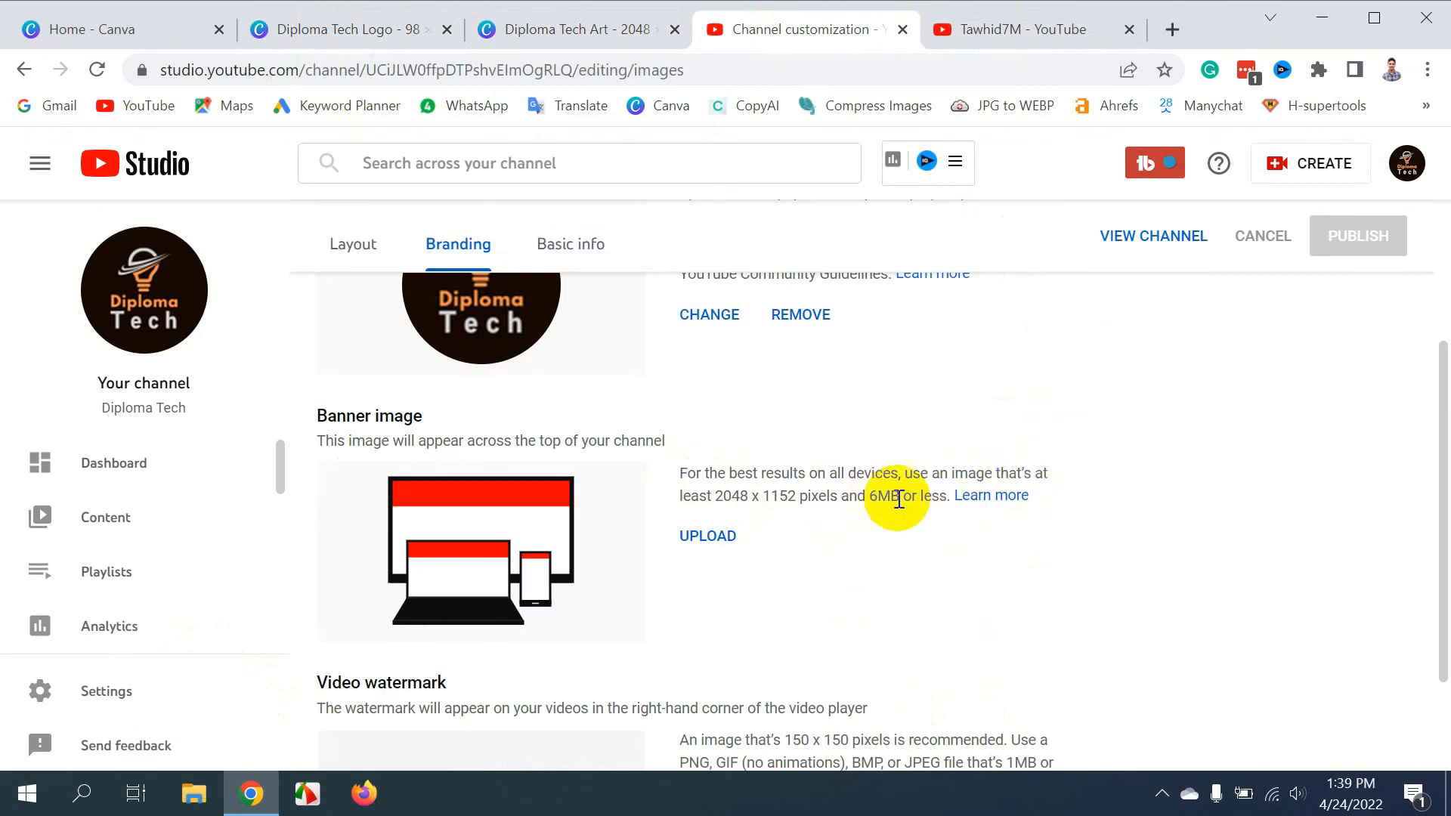
{"action": "left_click", "coordinate": [529, 29]}
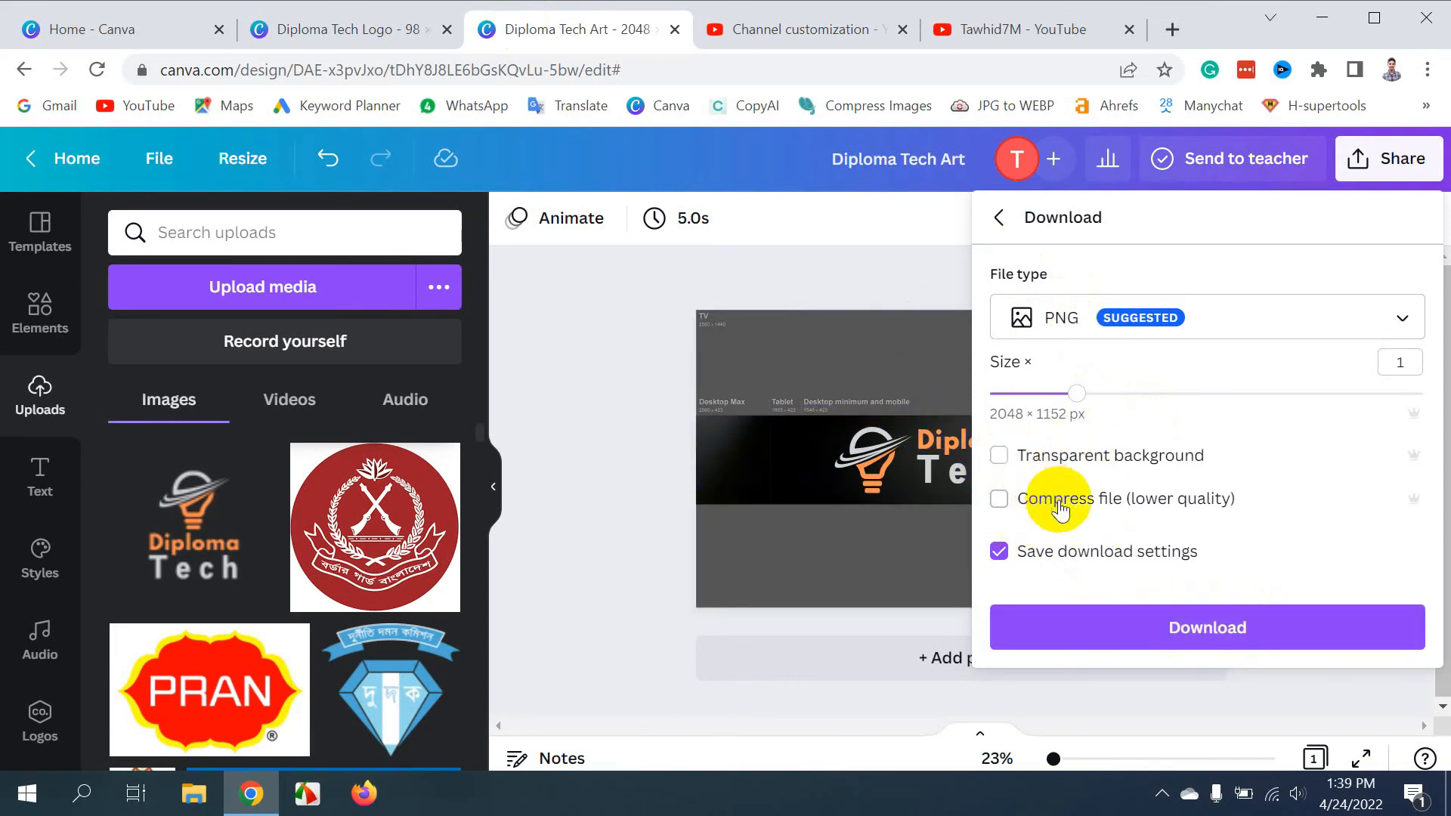
{"action": "left_click", "coordinate": [852, 23]}
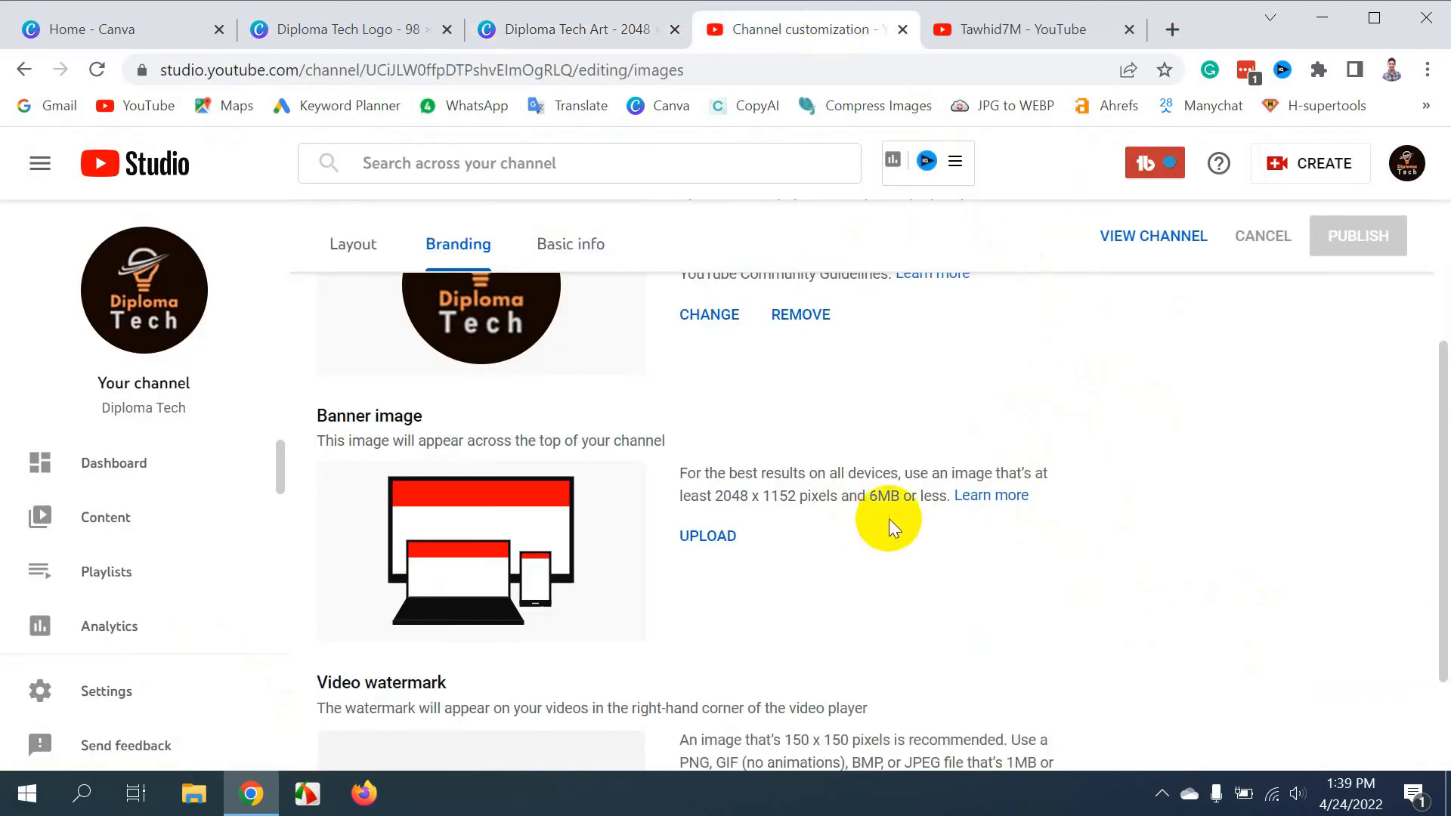
{"action": "left_click_drag", "start_coordinate": [854, 499], "coordinate": [932, 508]}
{"action": "left_click", "coordinate": [917, 498]}
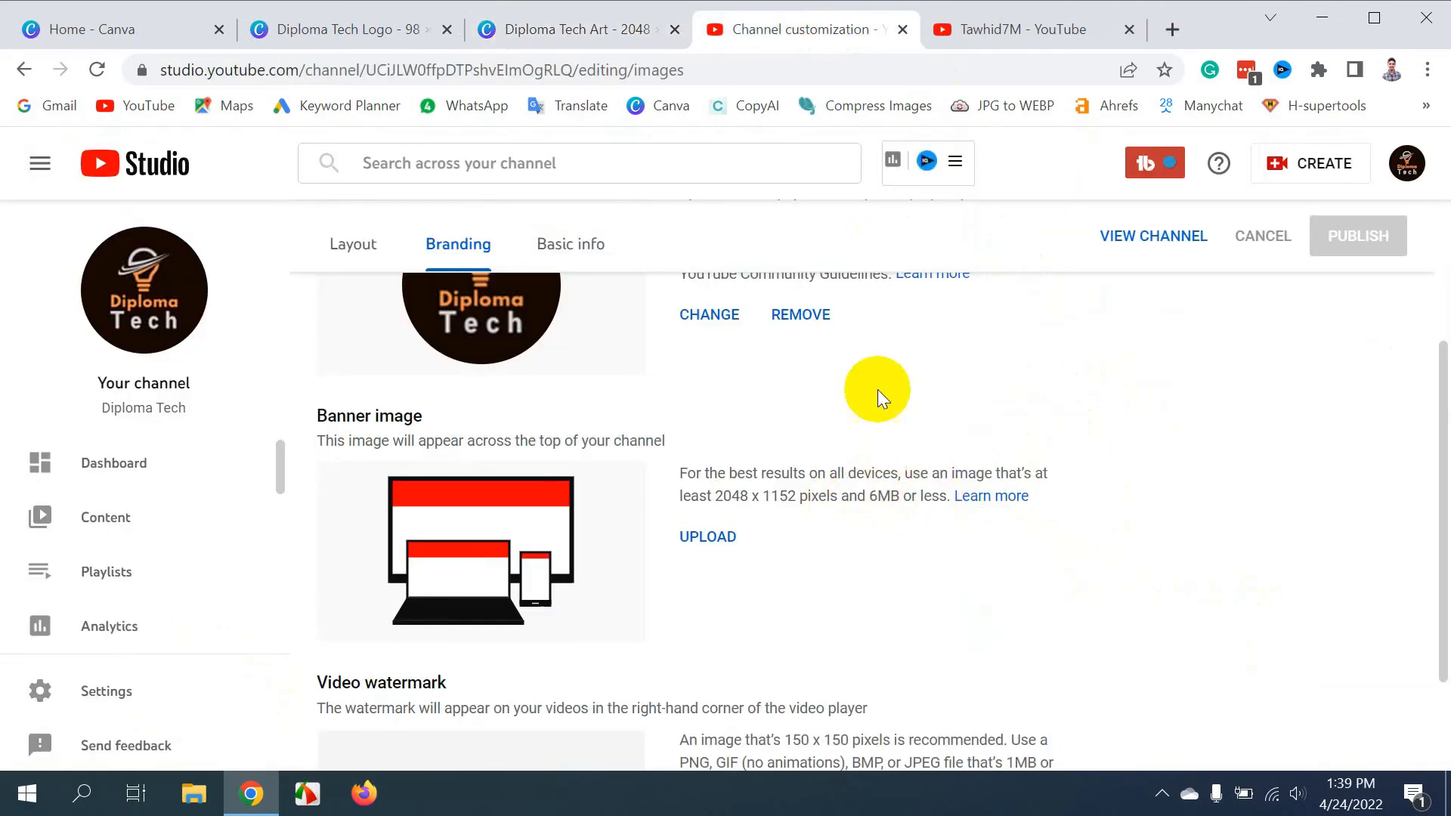
Return to Canva, download the banner as a PNG at size 1, and save it as Diploma Tech Art.png in the EB folder
{"action": "left_click", "coordinate": [559, 23]}
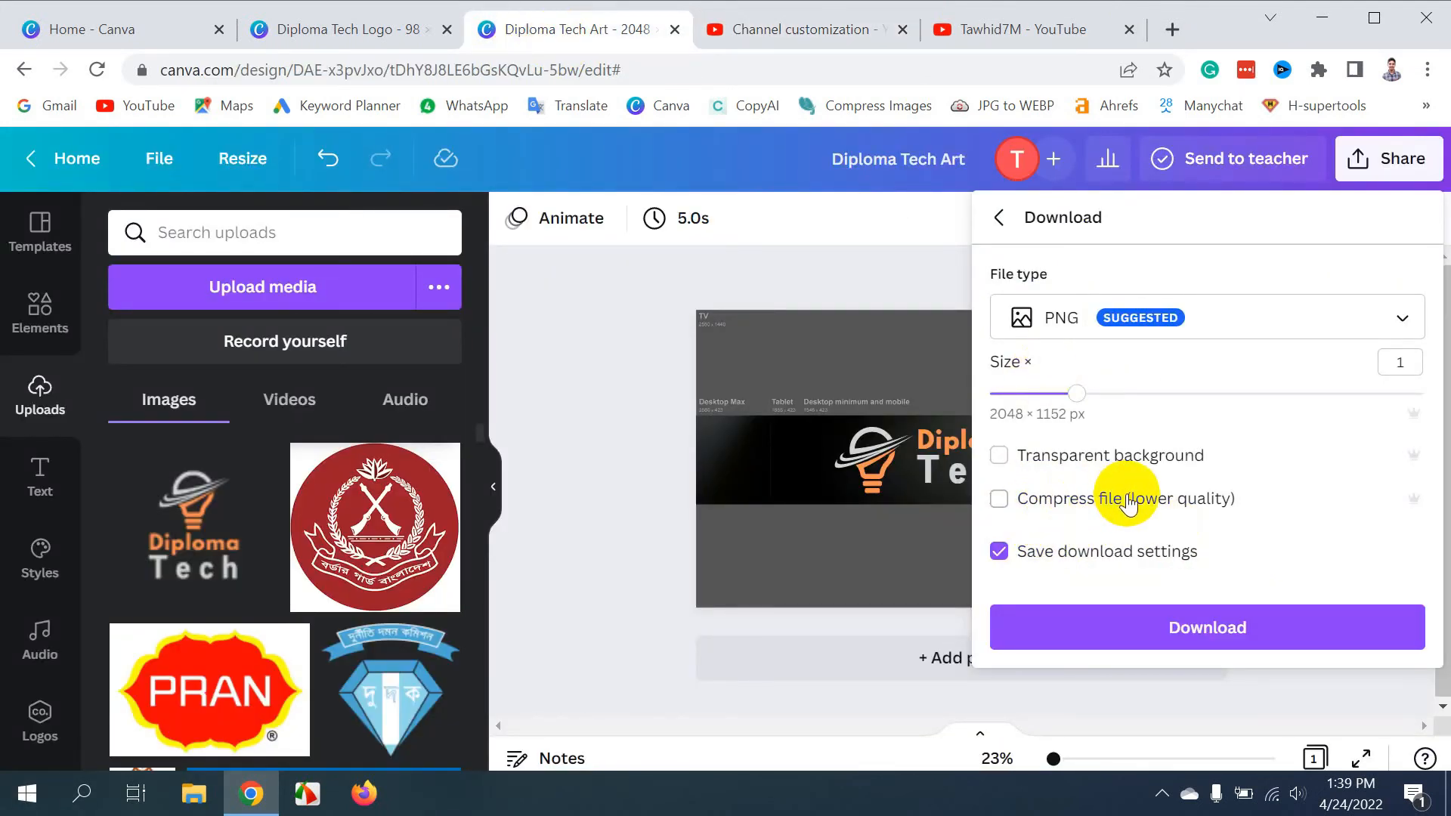
{"action": "left_click", "coordinate": [1185, 621]}
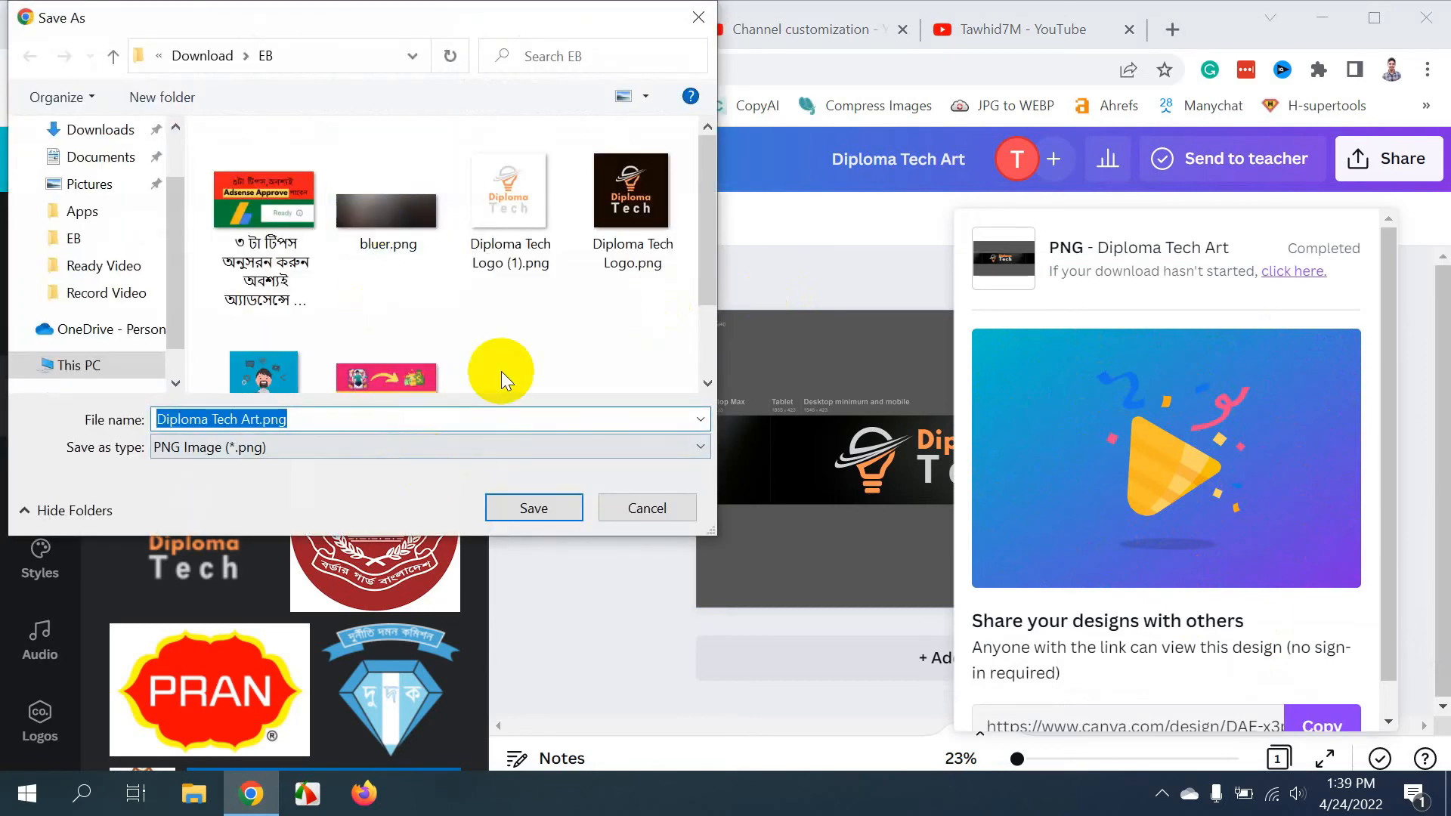
{"action": "left_click", "coordinate": [529, 511]}
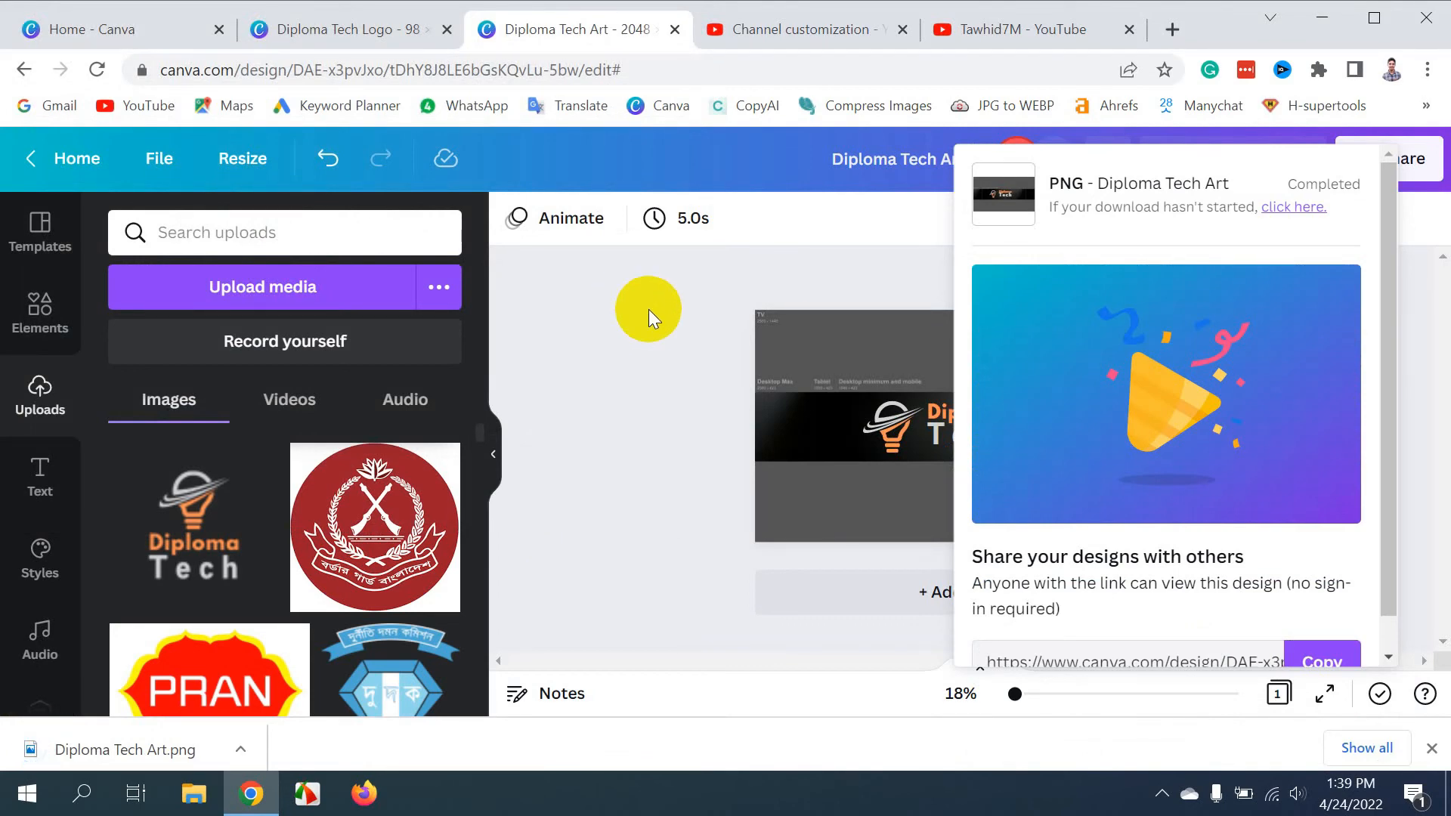
{"action": "left_click", "coordinate": [649, 309]}
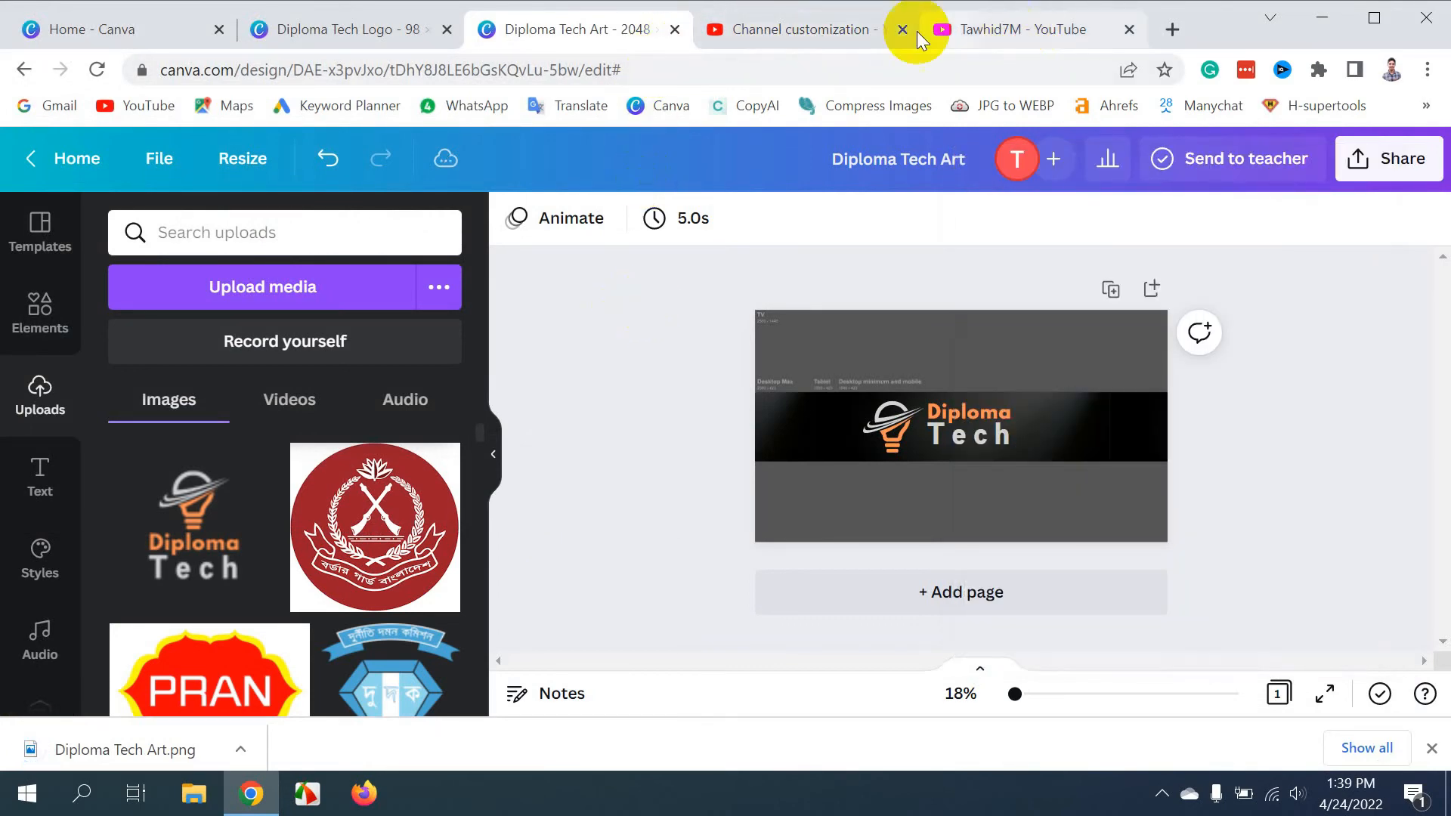
Switch to YouTube Studio and upload Diploma Tech Art.png from the EB folder as the channel's banner image
{"action": "left_click", "coordinate": [818, 30]}
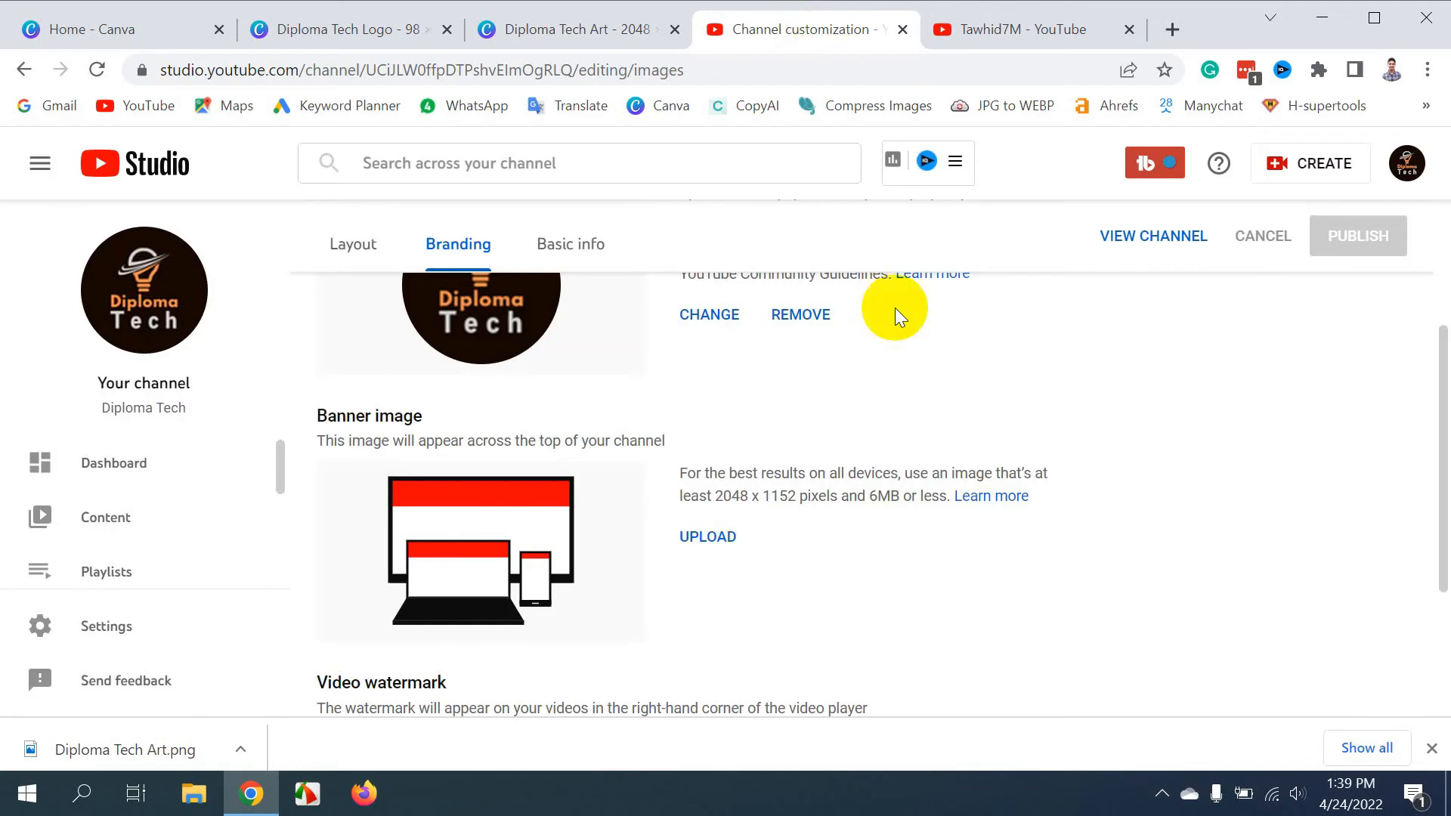
{"action": "left_click", "coordinate": [1432, 749]}
{"action": "left_click", "coordinate": [703, 538]}
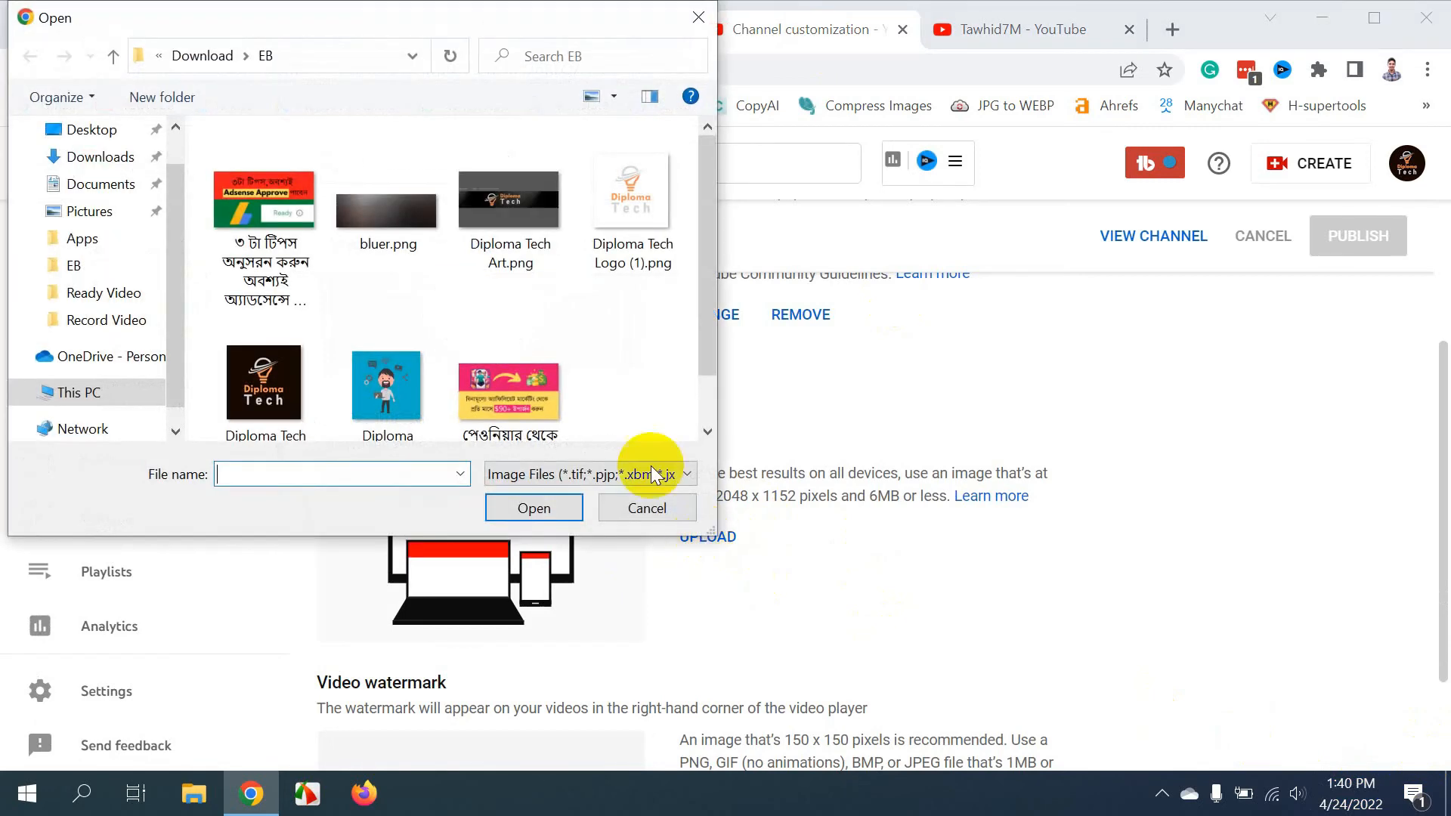
{"action": "left_click", "coordinate": [501, 203]}
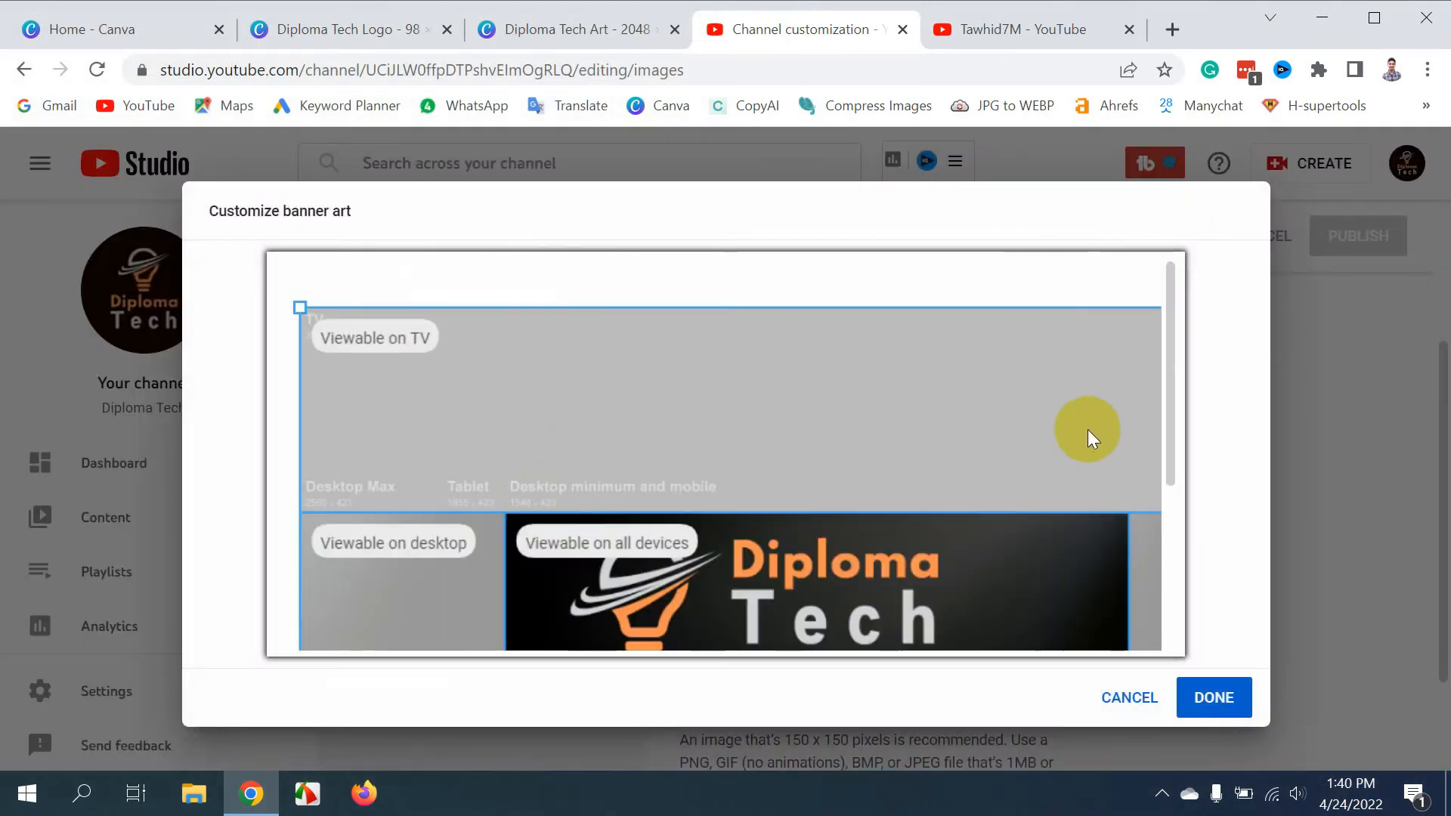
Review the banner's TV, desktop and all-devices areas in the banner art customization and accept the crop as it is
{"action": "scroll", "coordinate": [869, 365], "scroll_direction": "down", "scroll_amount": 4}
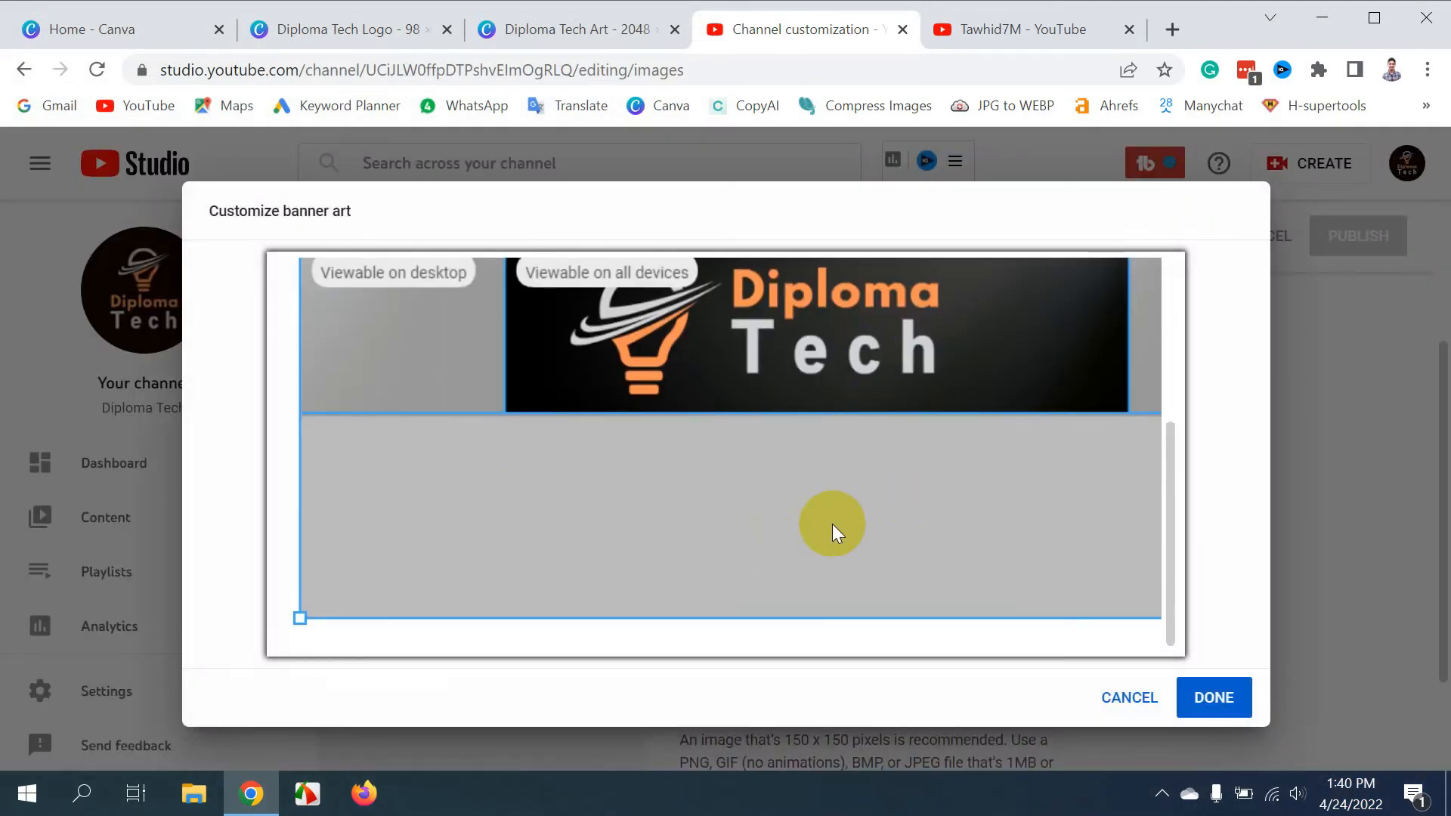
{"action": "scroll", "coordinate": [832, 523], "scroll_direction": "up", "scroll_amount": 3}
{"action": "scroll", "coordinate": [845, 413], "scroll_direction": "down", "scroll_amount": 3}
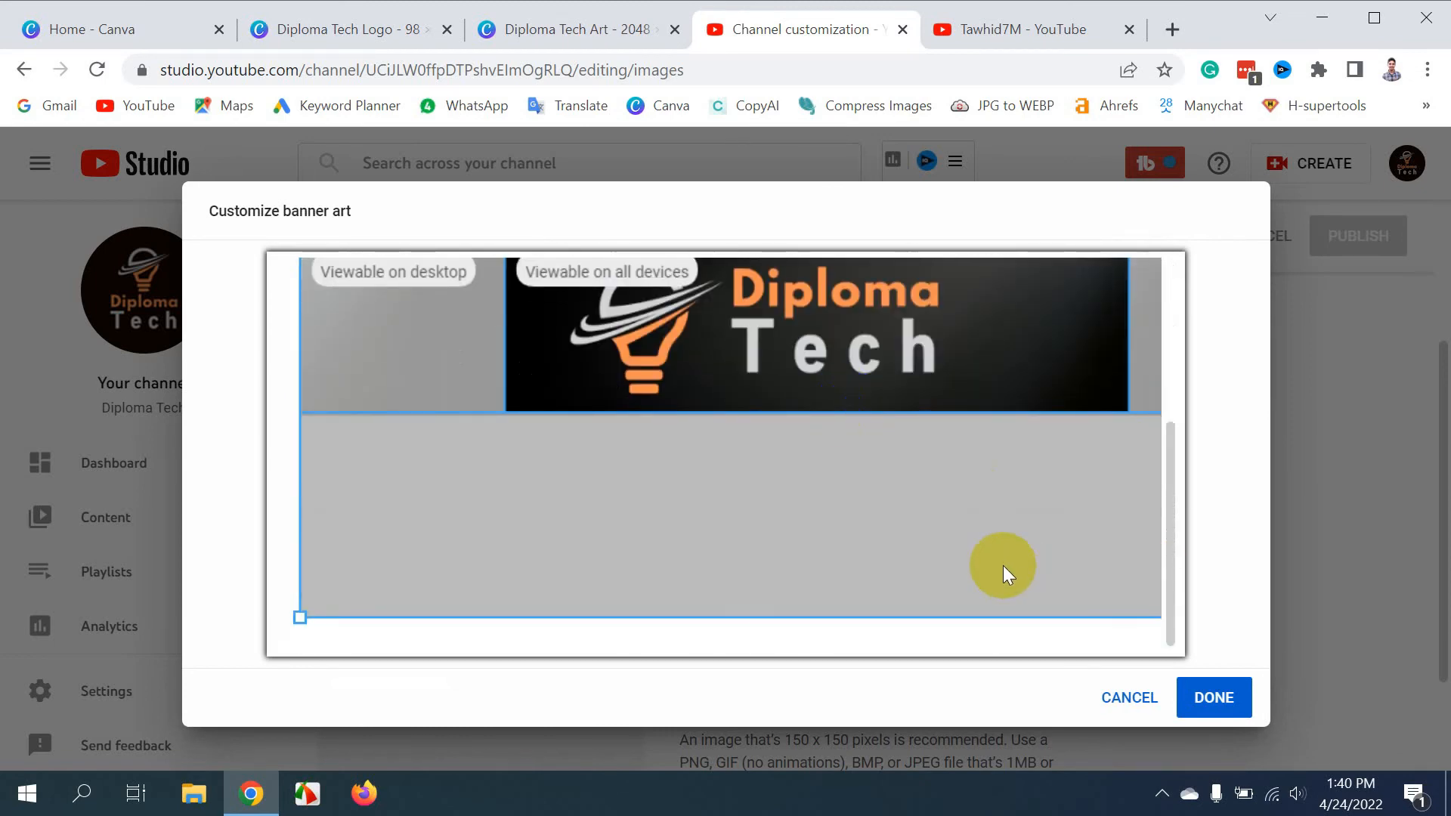
{"action": "left_click", "coordinate": [1214, 697]}
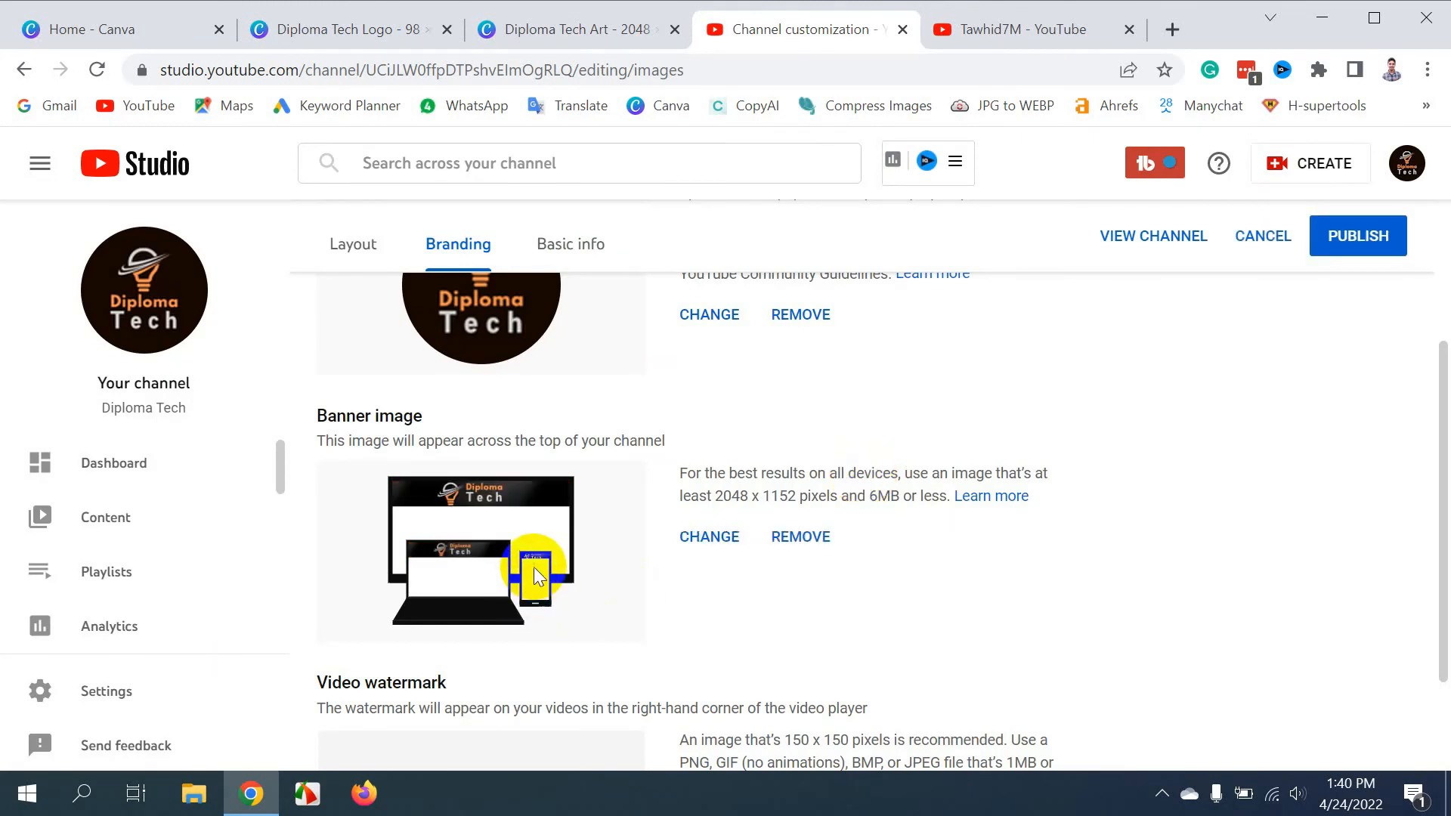
Check the banner's device previews in the channel branding and publish the channel changes
{"action": "scroll", "coordinate": [834, 559], "scroll_direction": "down", "scroll_amount": 2}
{"action": "scroll", "coordinate": [834, 560], "scroll_direction": "up", "scroll_amount": 3}
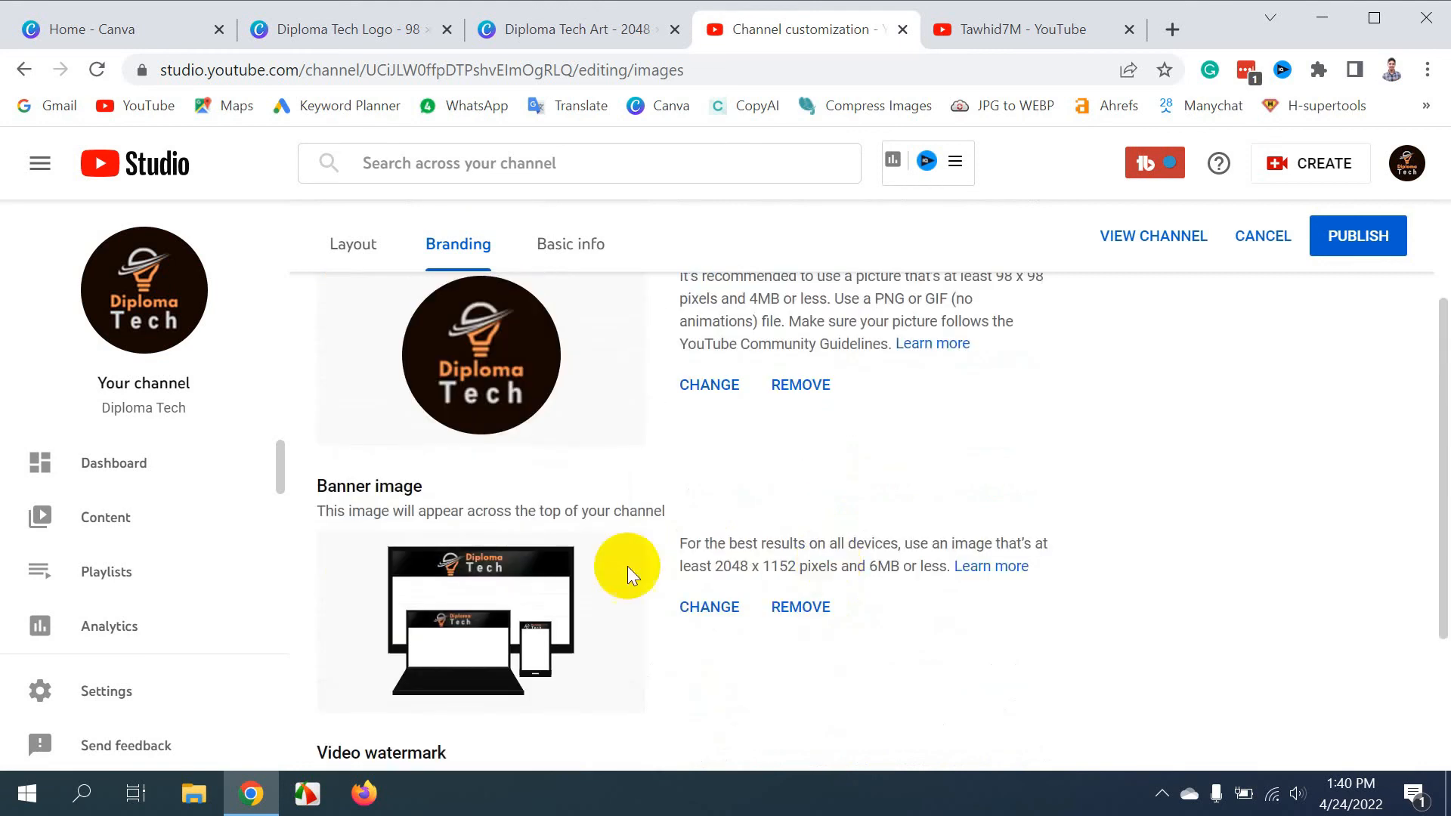
{"action": "left_click", "coordinate": [1365, 239]}
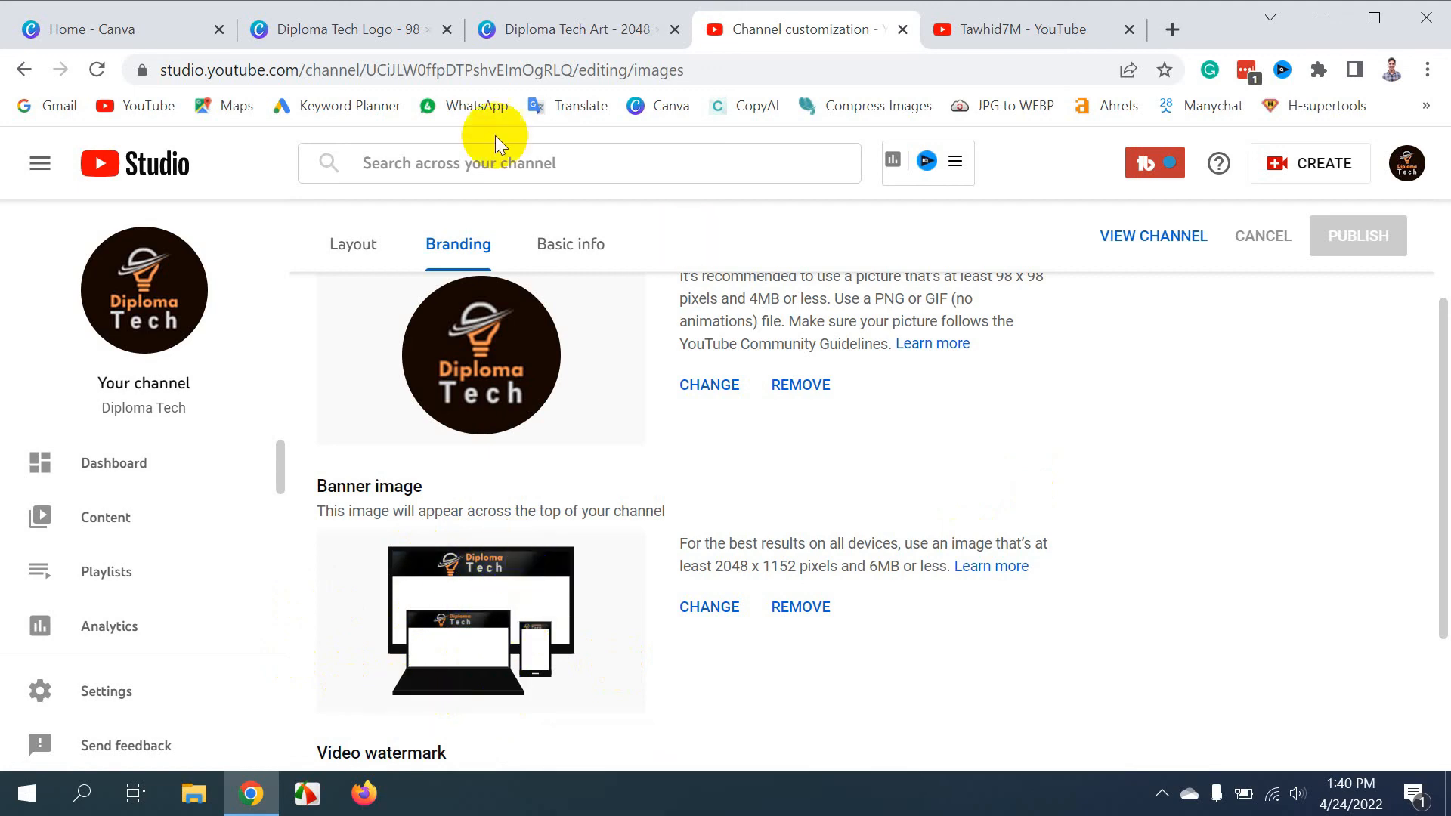
{"action": "left_click", "coordinate": [570, 29]}
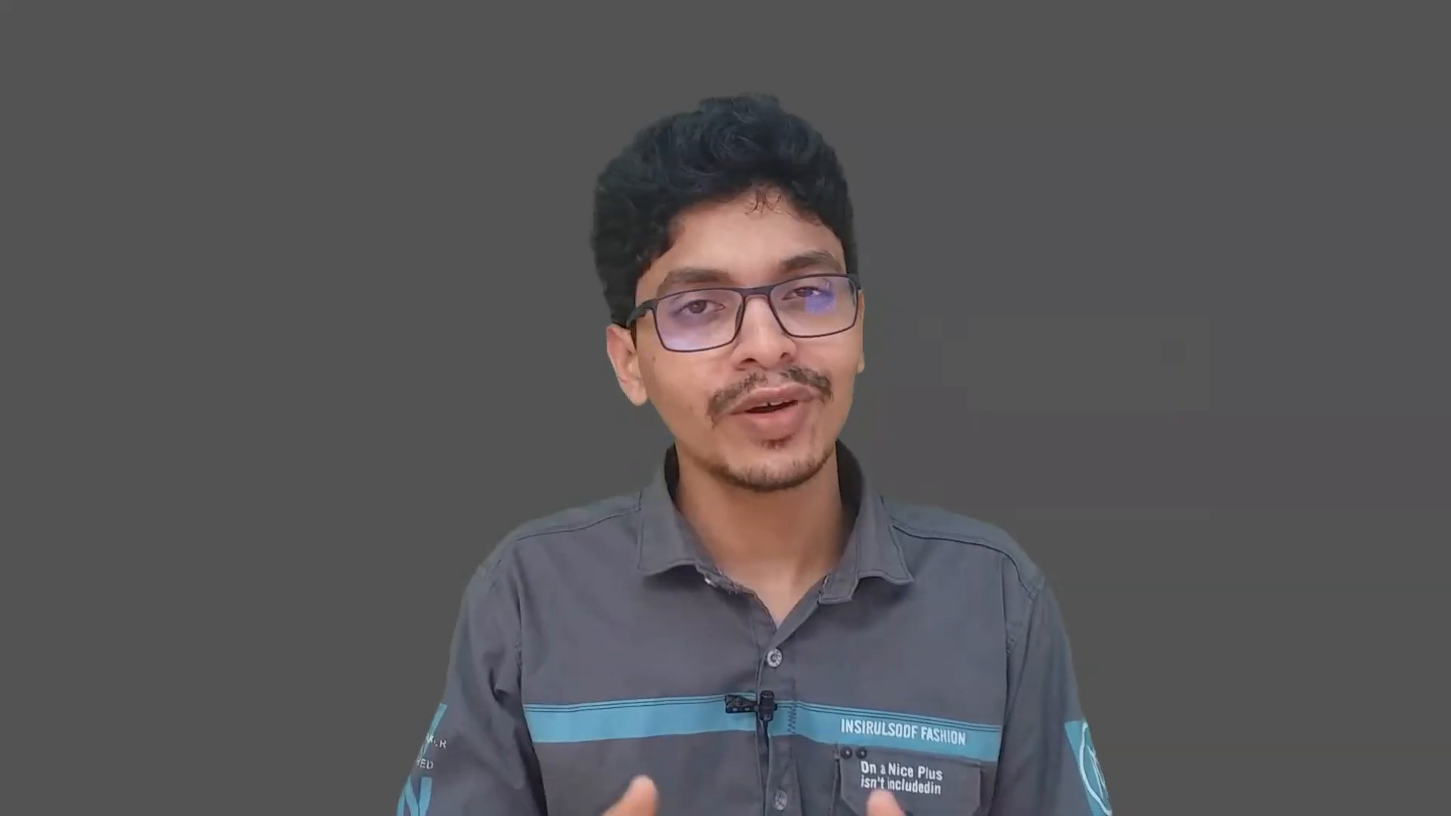